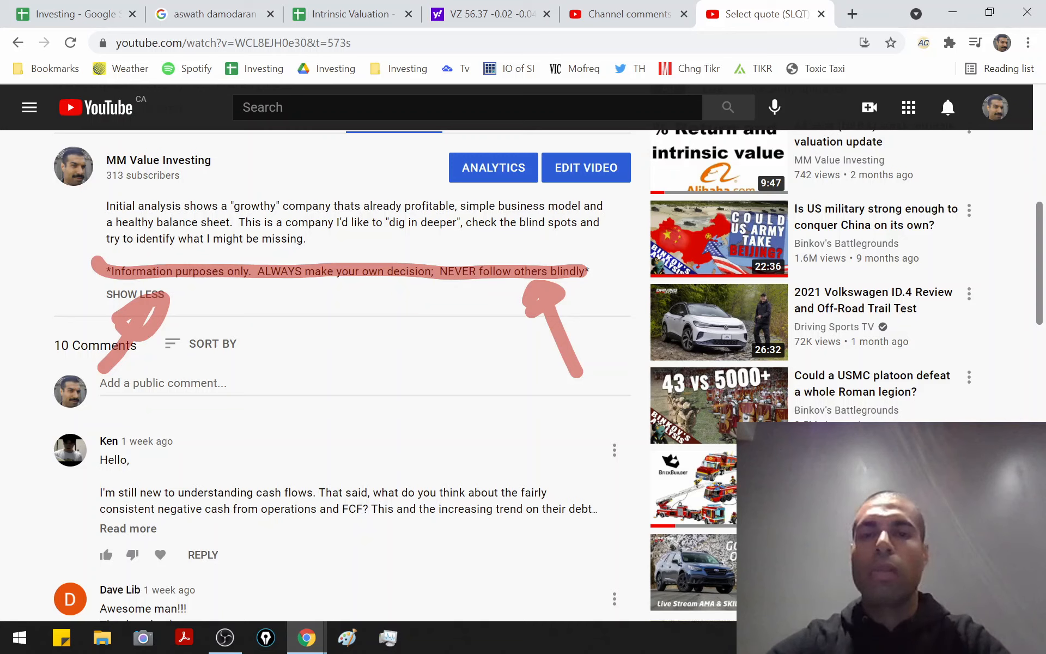
Mark the information-only disclaimer in the YouTube video description and circle the critical comment on the CoreCivic video with the screen pen.
mouse_move(657, 191)
left_mouse_down()
mouse_move(564, 252)
mouse_move(596, 210)
mouse_move(616, 202)
mouse_move(599, 254)
left_mouse_up()
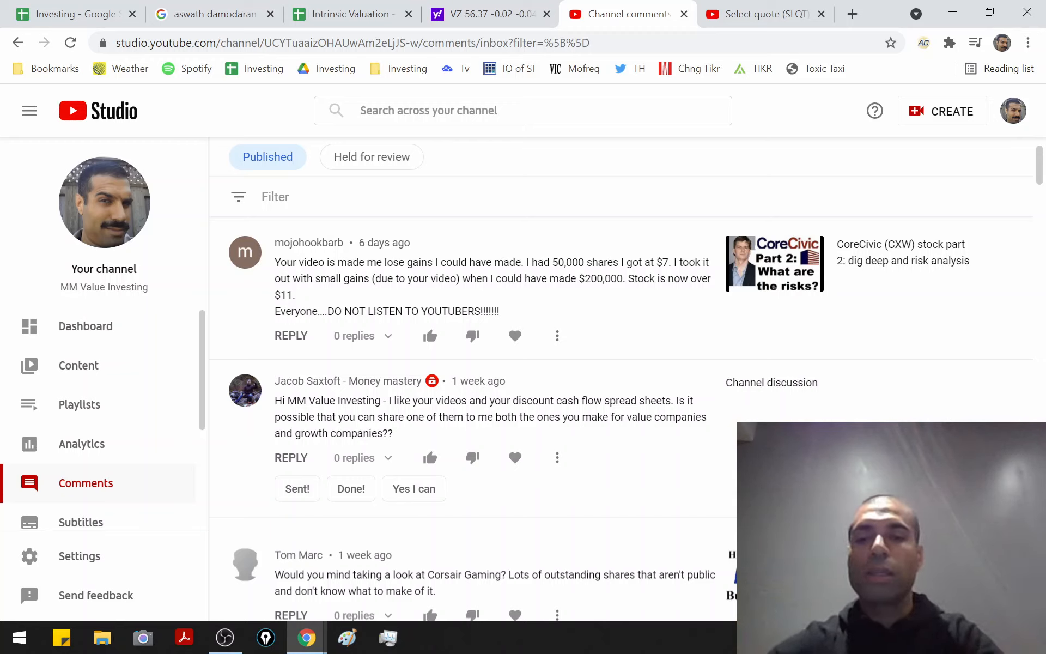
mouse_move(319, 353)
left_mouse_down()
mouse_move(740, 240)
mouse_move(272, 352)
mouse_move(357, 369)
left_mouse_up()
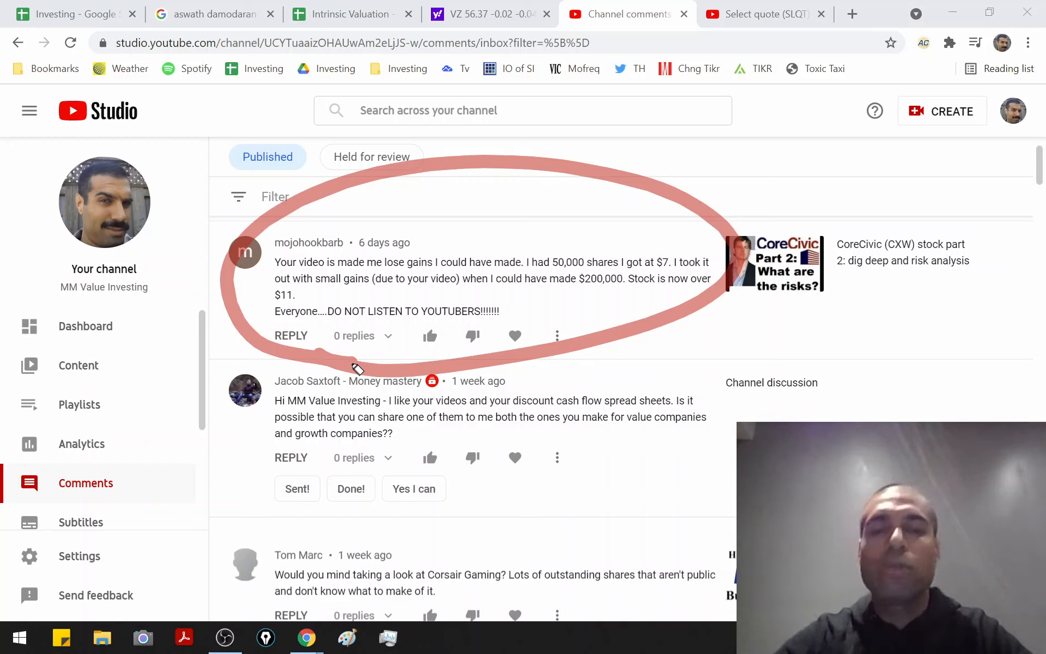
key("Escape")
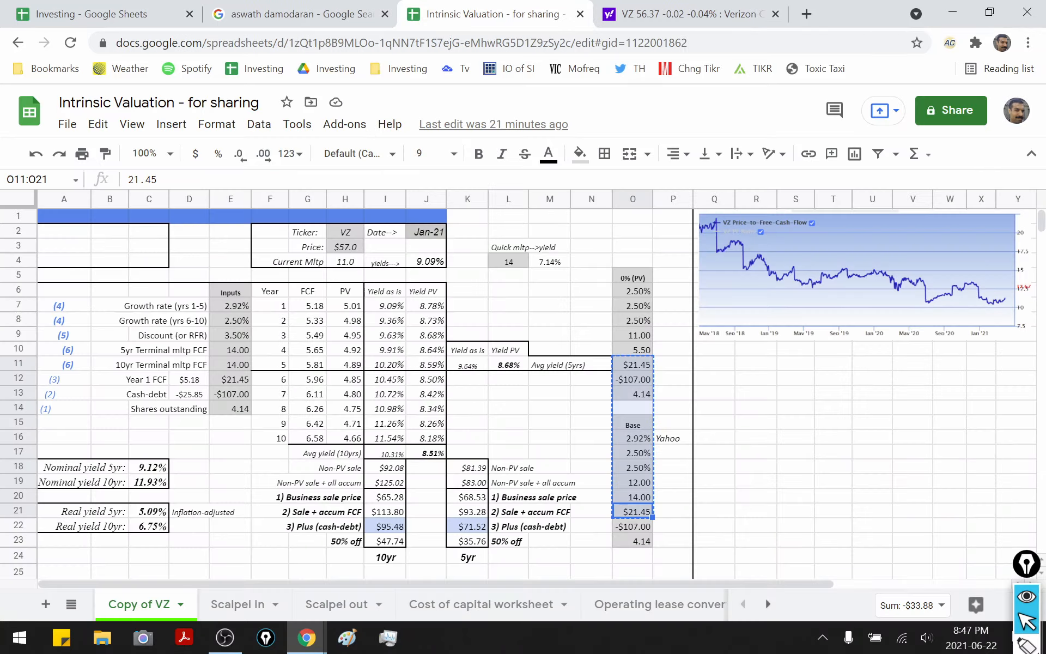
Underline the title of the Intrinsic Valuation spreadsheet and draw an arrow to its Share button.
left_click_drag(48, 102, 353, 108)
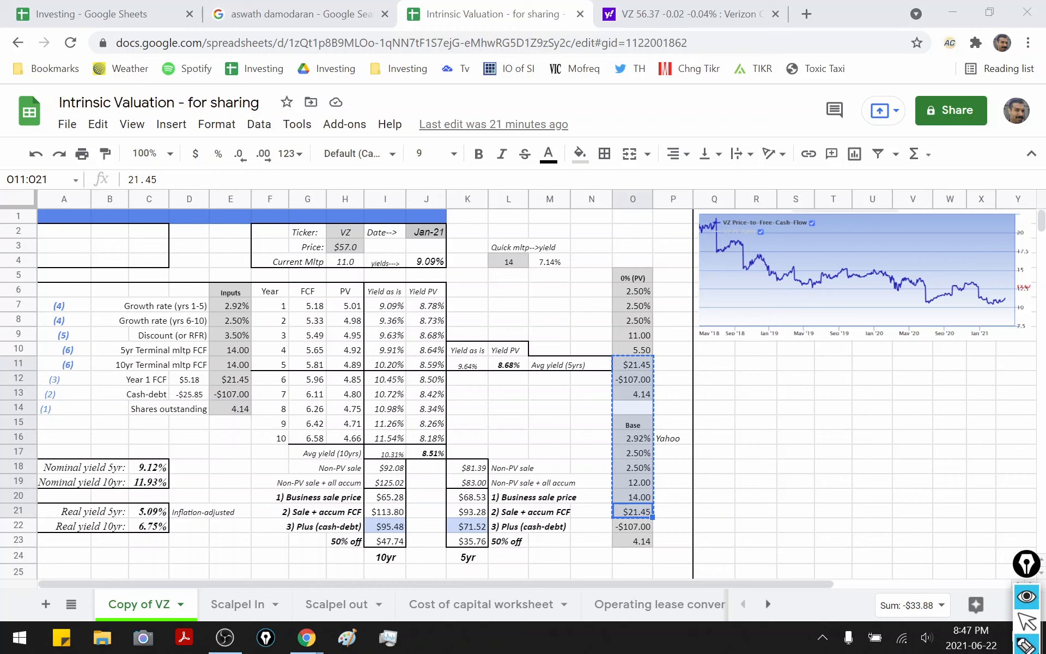
left_click_drag(760, 231, 937, 129)
mouse_move(898, 133)
left_mouse_down()
mouse_move(937, 129)
mouse_move(916, 166)
left_mouse_up()
key("ctrl+shift+2")
Switch to the Investing spreadsheet, point an arrow at its VZ sheet name and clear the pen marks.
key("ctrl+1")
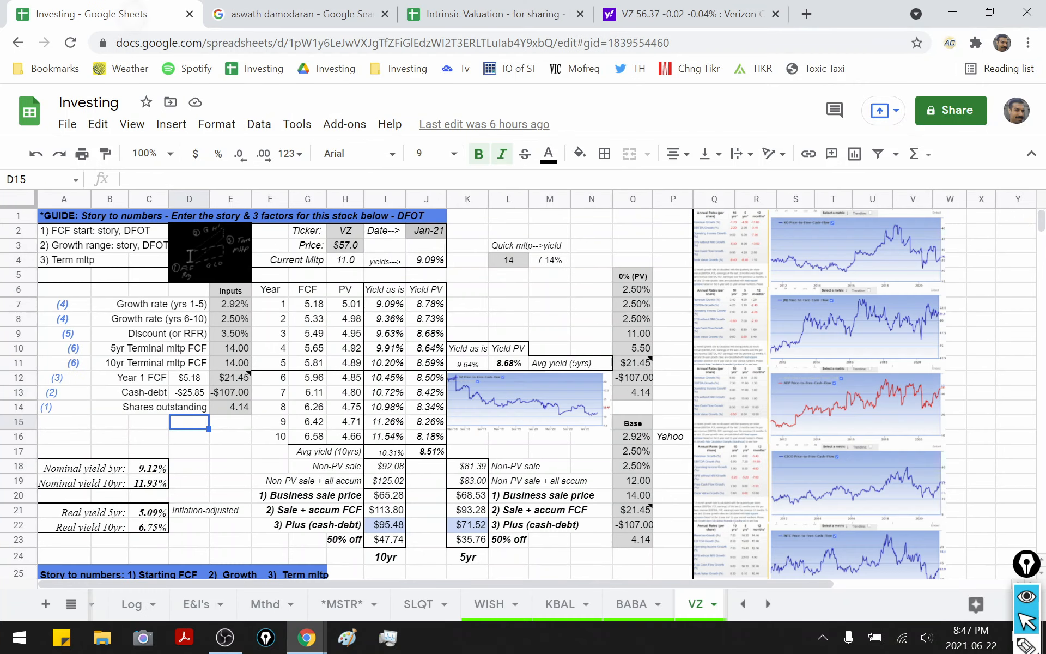
key("ctrl+shift+1")
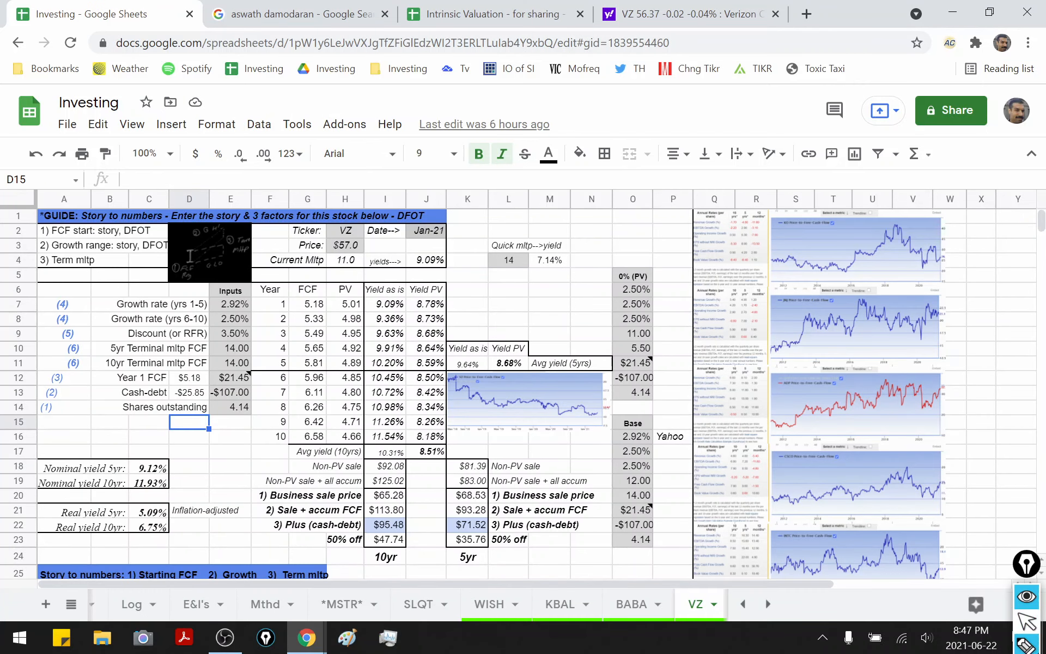
left_click_drag(674, 461, 669, 598)
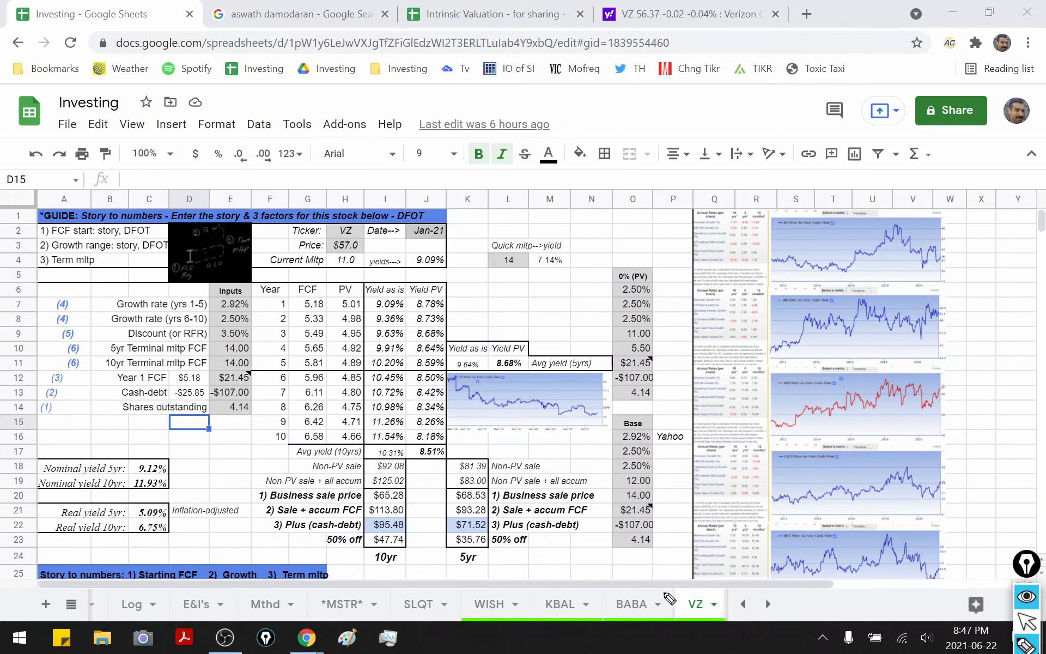
mouse_move(894, 161)
left_mouse_down()
mouse_move(917, 248)
mouse_move(821, 160)
left_mouse_up()
key("ctrl+shift+1")
Return to the Intrinsic Valuation spreadsheet and highlight the "Plus (cash-debt)" results in row 22.
key("ctrl+3")
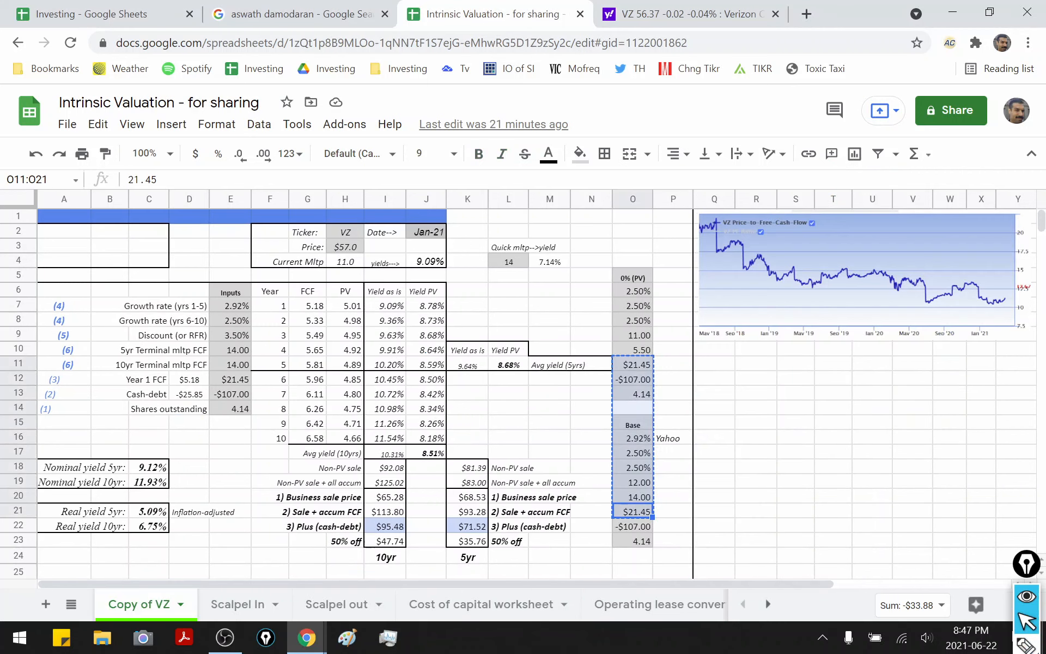
key("ctrl+shift+1")
mouse_move(302, 531)
left_mouse_down()
mouse_move(470, 517)
mouse_move(515, 531)
left_mouse_up()
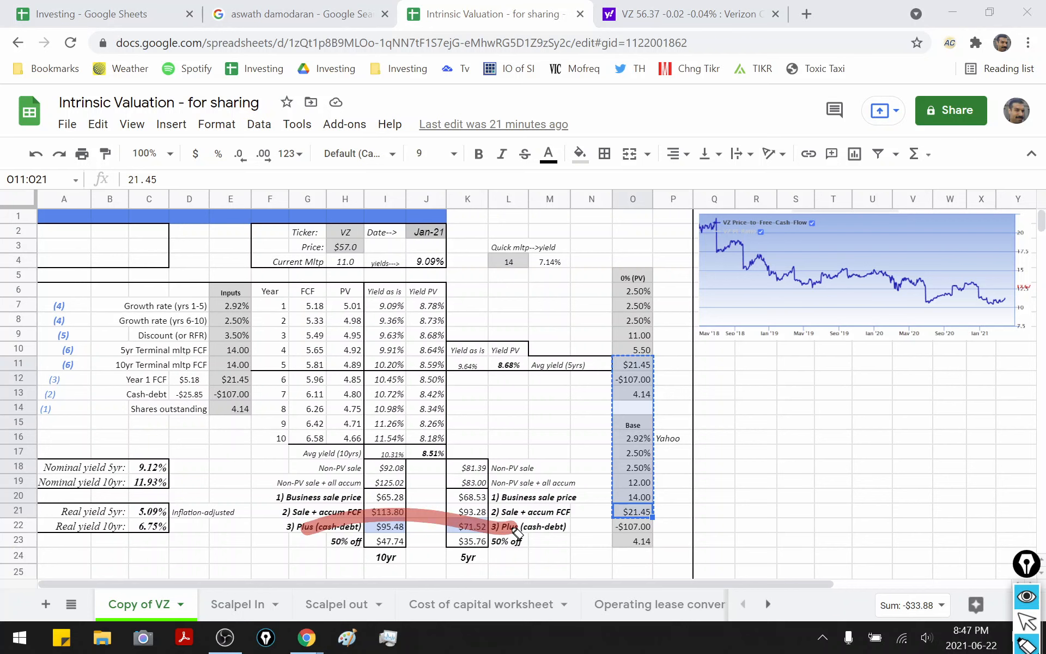
Switch to the Investing spreadsheet, highlight the matching "Plus (cash-debt)" row on the VZ sheet and clear the mark.
key("ctrl+shift+1")
key("ctrl+1")
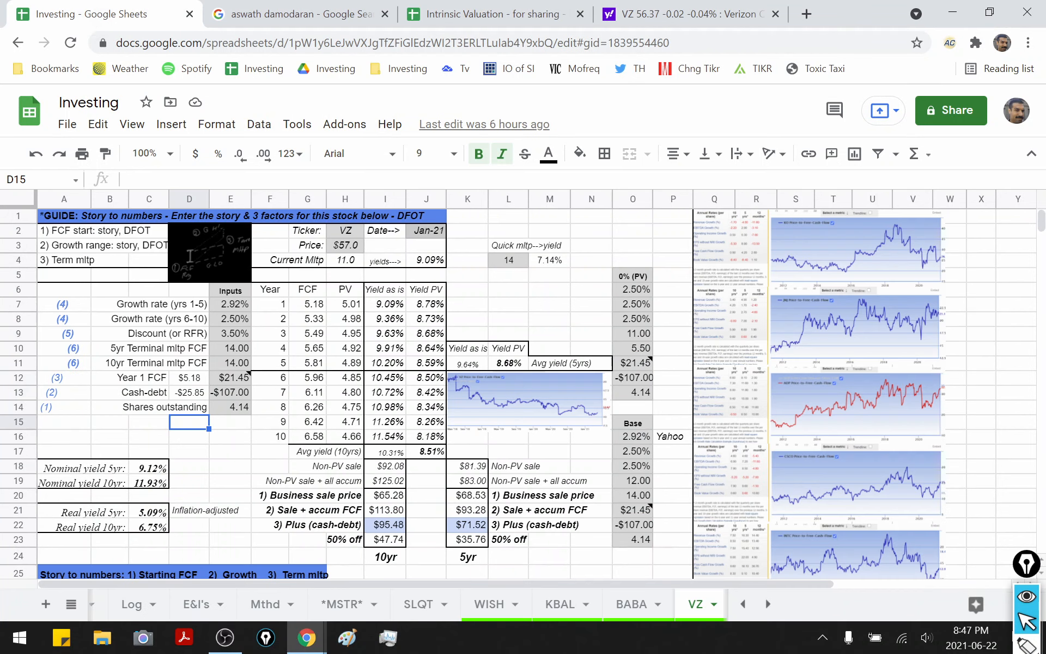
key("ctrl+shift+3")
left_click_drag(336, 526, 512, 532)
key("ctrl+shift+7")
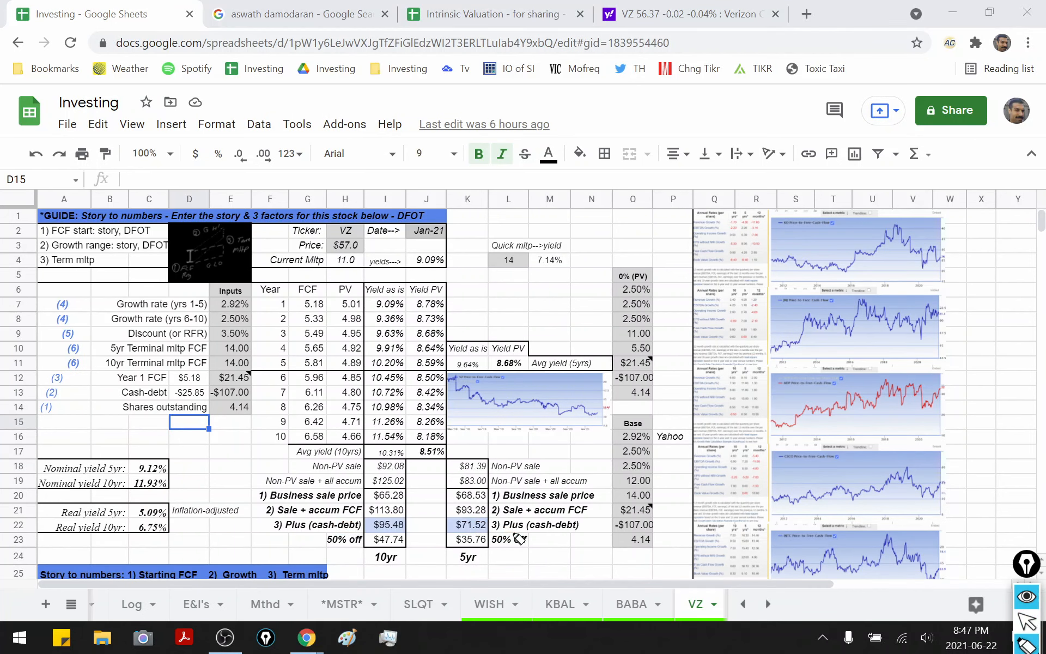
Return to the Intrinsic Valuation spreadsheet and draw arrows from the Scalpel In sheet name across the sheets that follow it.
key("ctrl+shift+2")
key("ctrl+3")
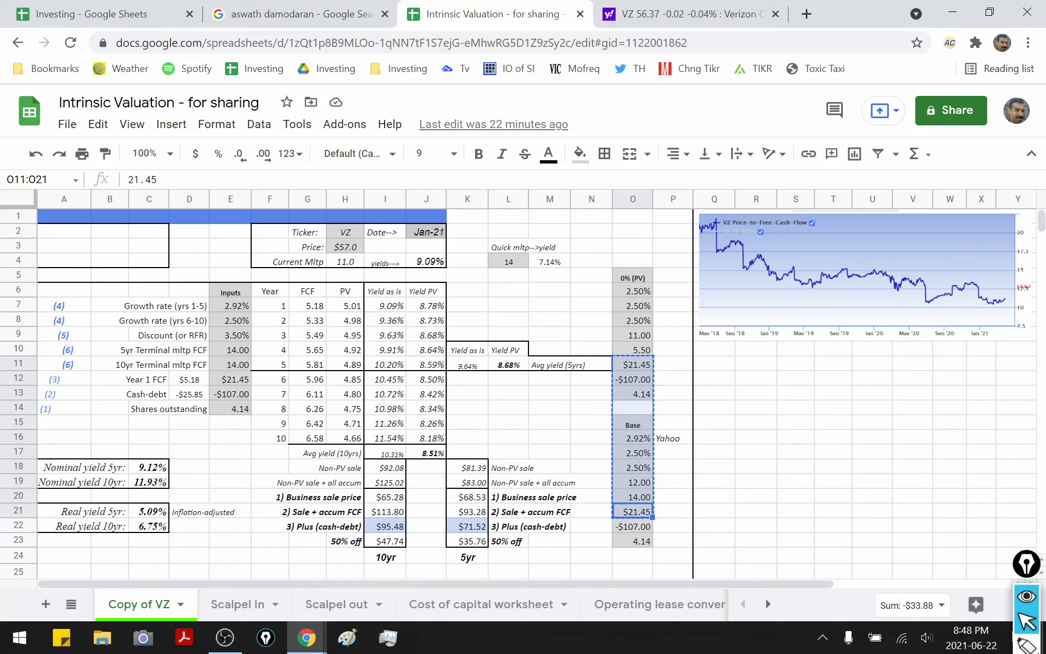
key("ctrl+shift+3")
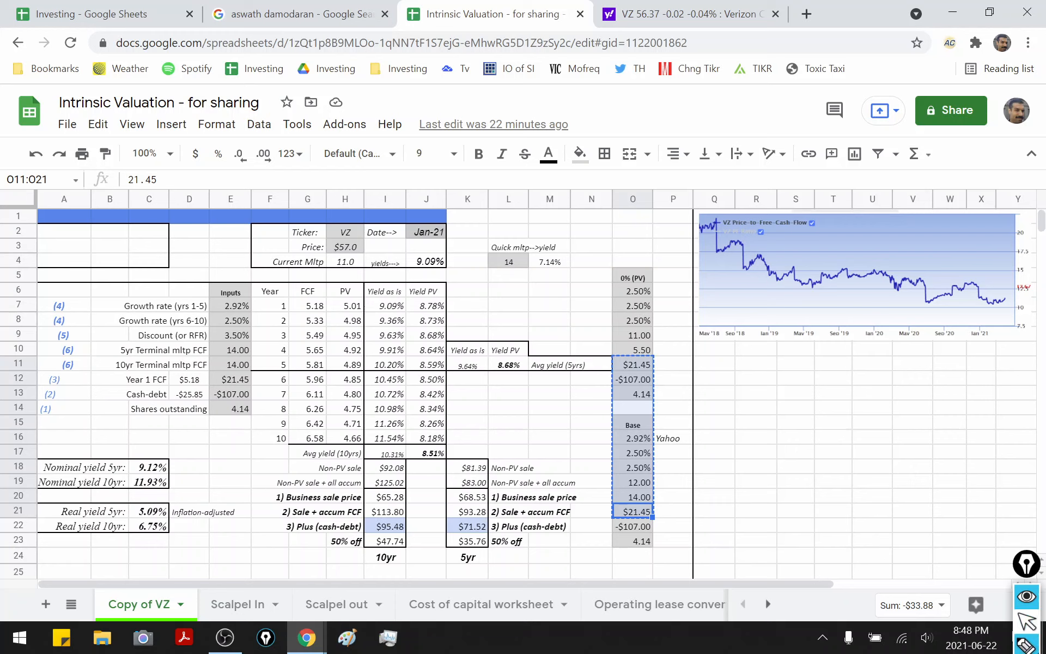
mouse_move(361, 447)
left_mouse_down()
mouse_move(292, 483)
mouse_move(246, 551)
mouse_move(258, 563)
mouse_move(273, 557)
mouse_move(245, 591)
mouse_move(248, 553)
mouse_move(380, 564)
mouse_move(662, 539)
mouse_move(653, 593)
mouse_move(674, 545)
left_mouse_up()
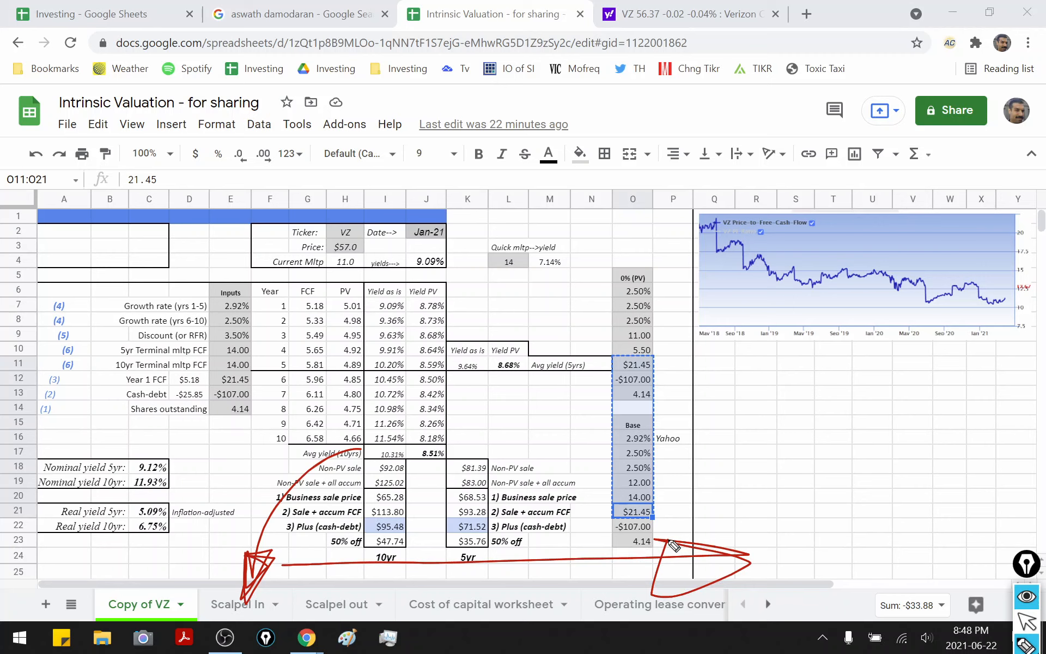
key("ctrl+shift+1")
Browse the sheet names through Diagnostics, Option value and R&D converter, return to Copy of VZ and clear the arrows.
left_click(768, 603)
left_click(768, 603)
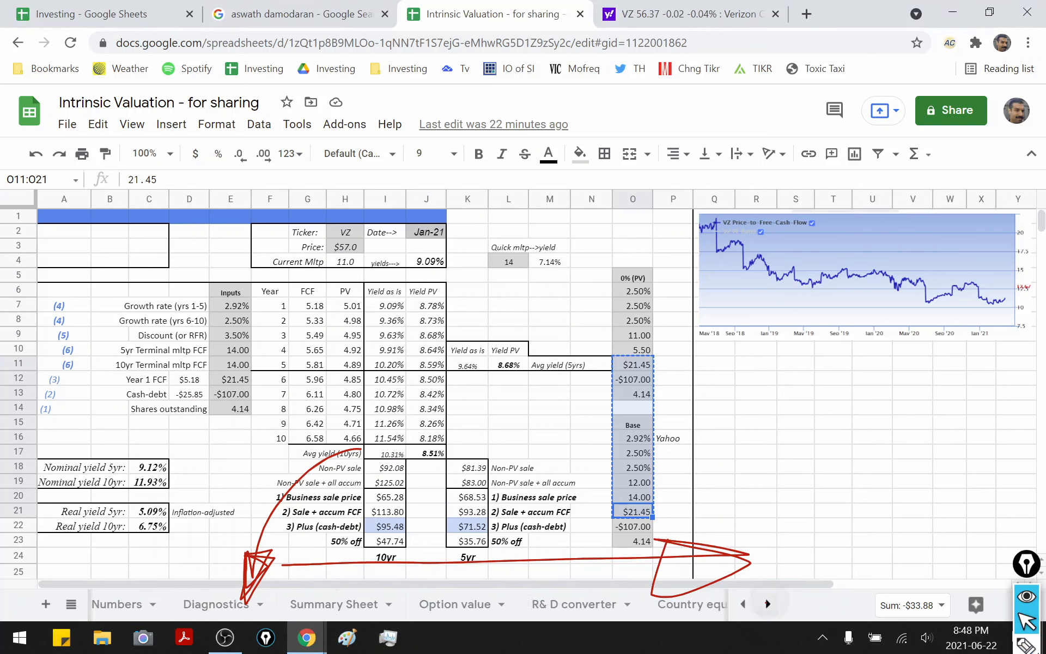
left_click(768, 603)
left_click(742, 603)
left_click(742, 603)
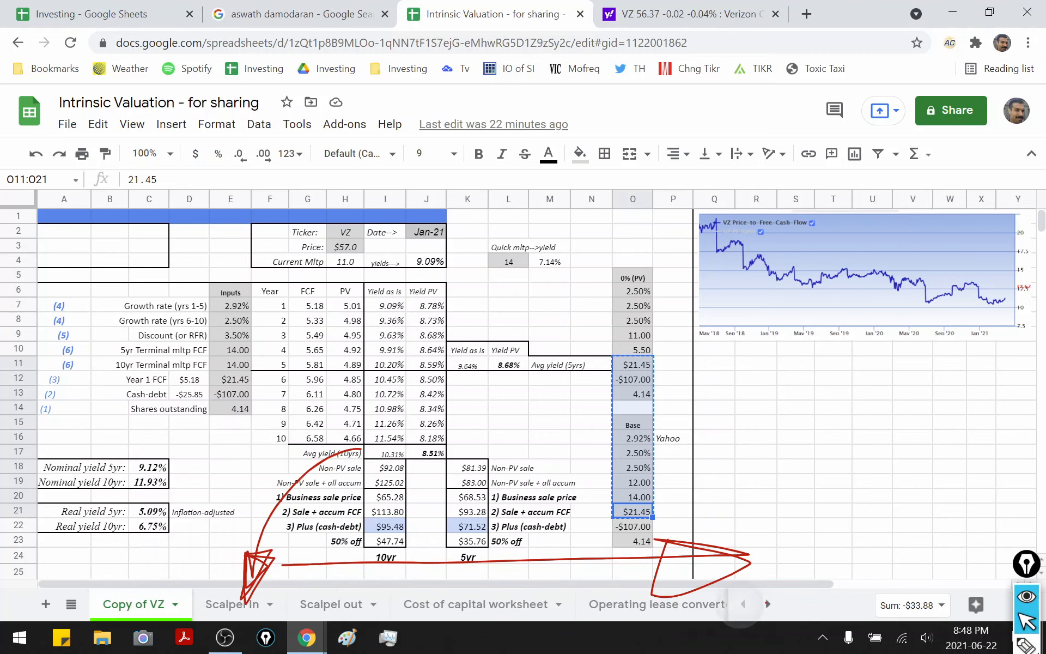
key("ctrl+shift+c")
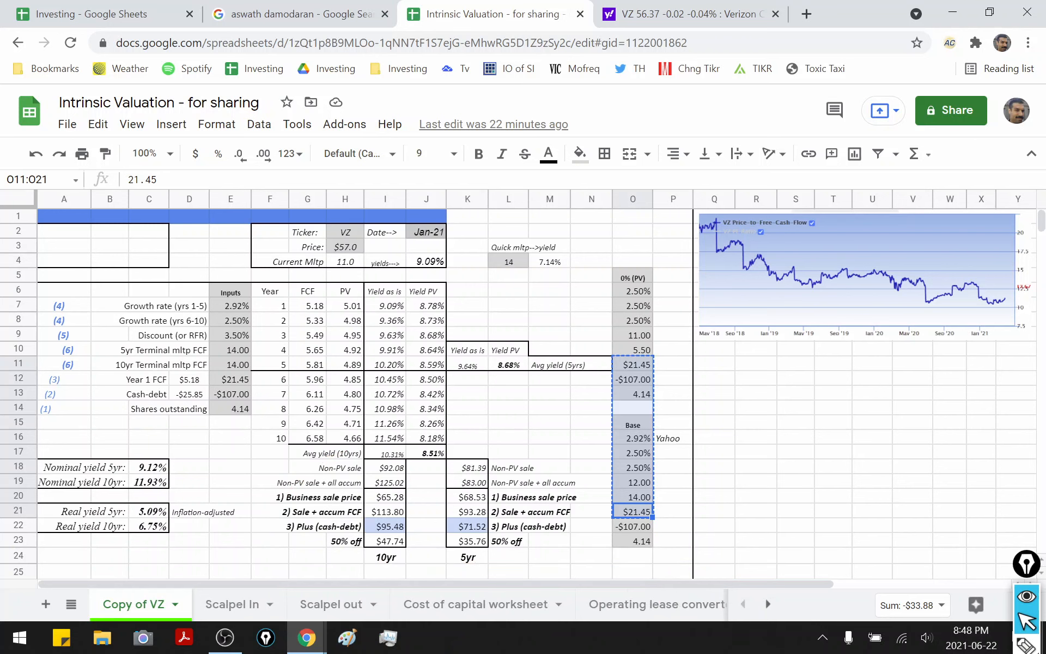
Open the Scalpel In sheet and draw arrows to the Scalpel In, Scalpel out and Cost of capital worksheet names.
key("ctrl+shift+Page_Down")
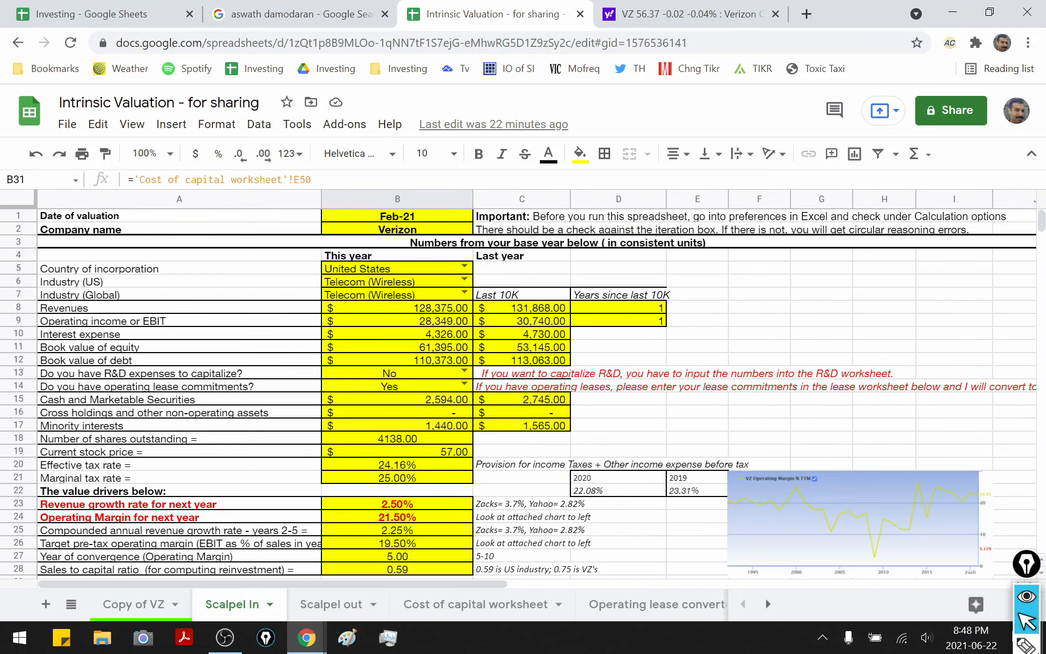
key("ctrl+shift+3")
mouse_move(290, 463)
left_mouse_down()
mouse_move(234, 561)
mouse_move(427, 591)
mouse_move(468, 583)
mouse_move(422, 602)
mouse_move(466, 604)
left_mouse_up()
mouse_move(247, 517)
left_mouse_down()
mouse_move(316, 569)
mouse_move(315, 588)
left_mouse_up()
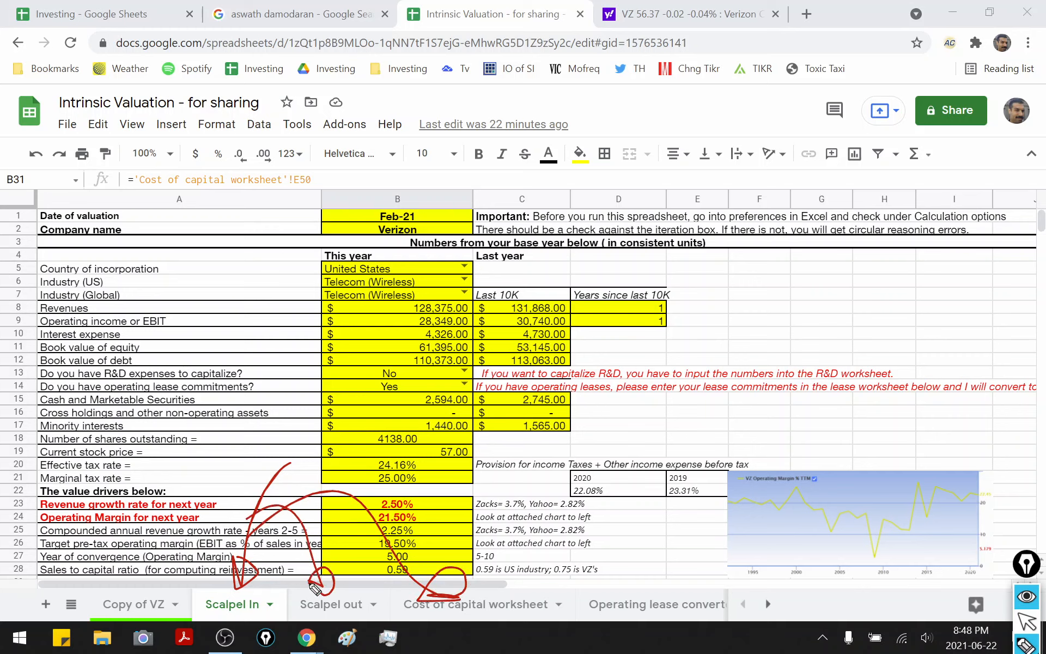
Open the Scalpel out sheet and review the valuation output up to its first row.
key("ctrl+shift+1")
left_click(327, 604)
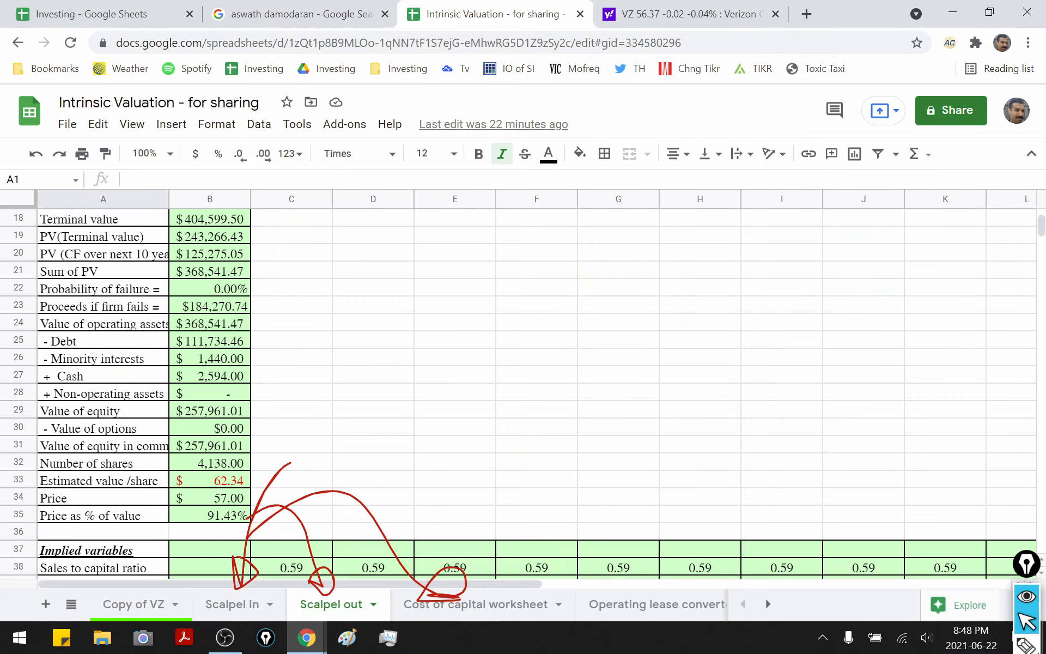
scroll(536, 392, "up", 2)
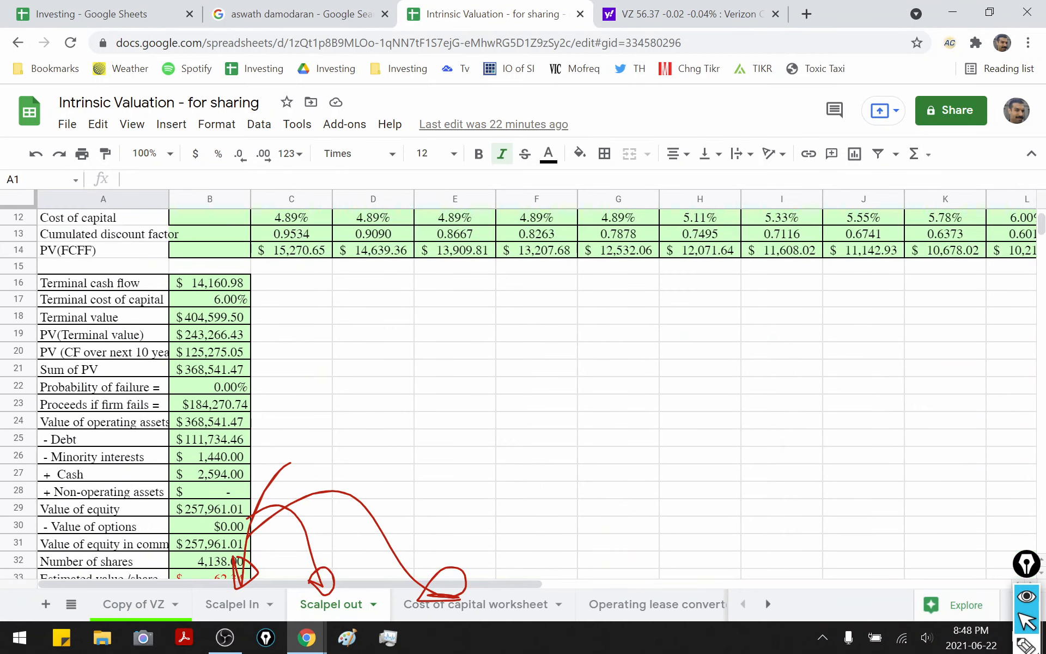
scroll(537, 392, "up", 4)
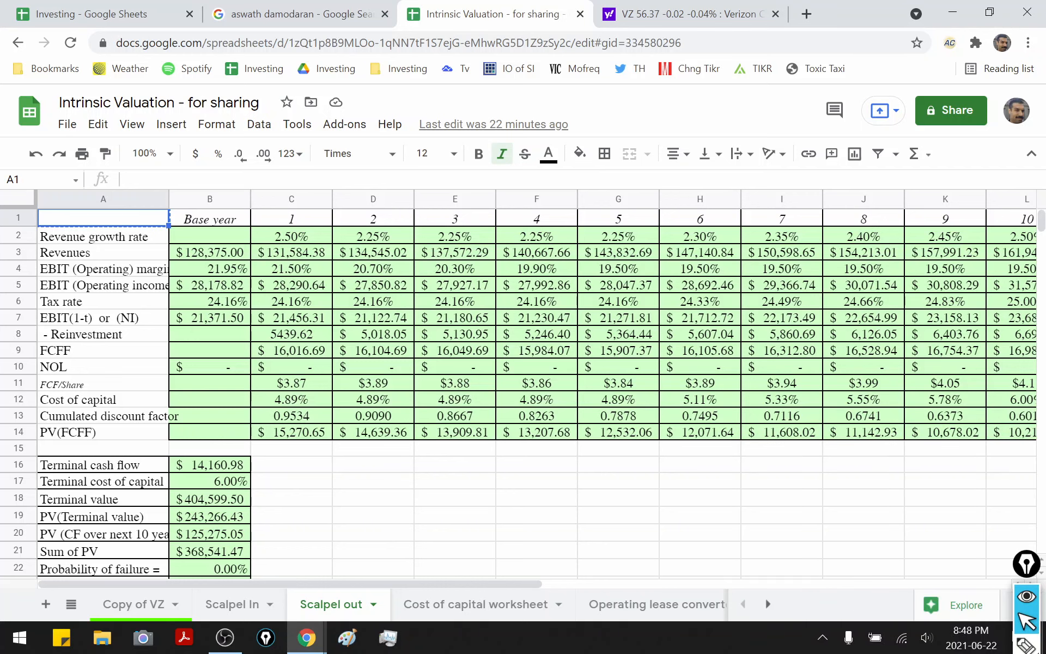
On the Copy of VZ sheet, mark the numbered inputs (1) to (6), bracket the Inputs column and clear the marks.
key("ctrl+shift+Page_Up")
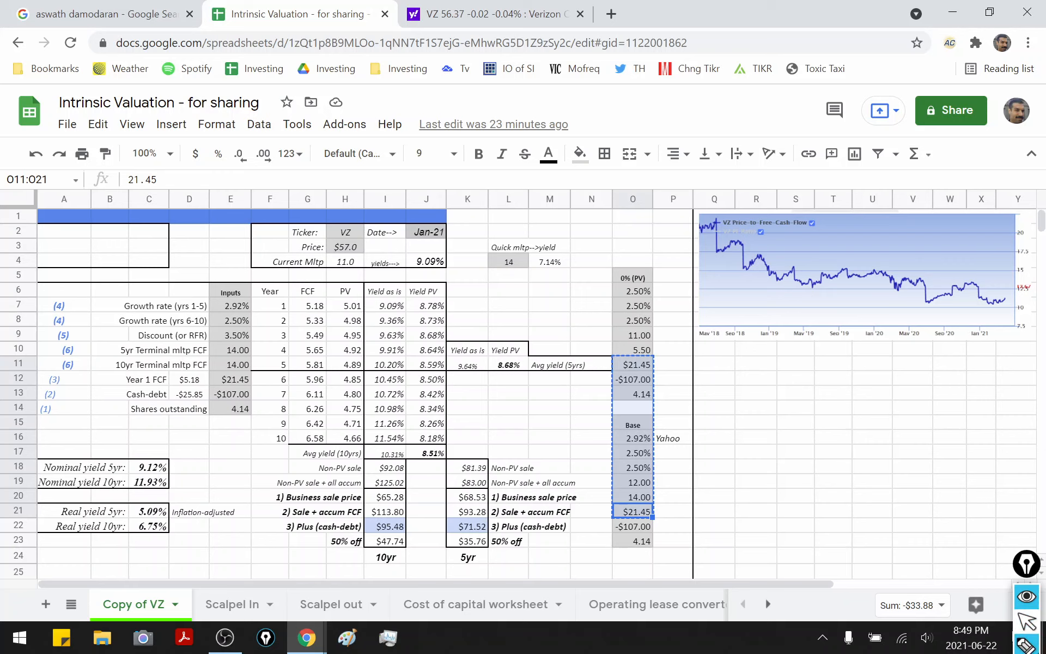
left_click_drag(53, 437, 59, 382)
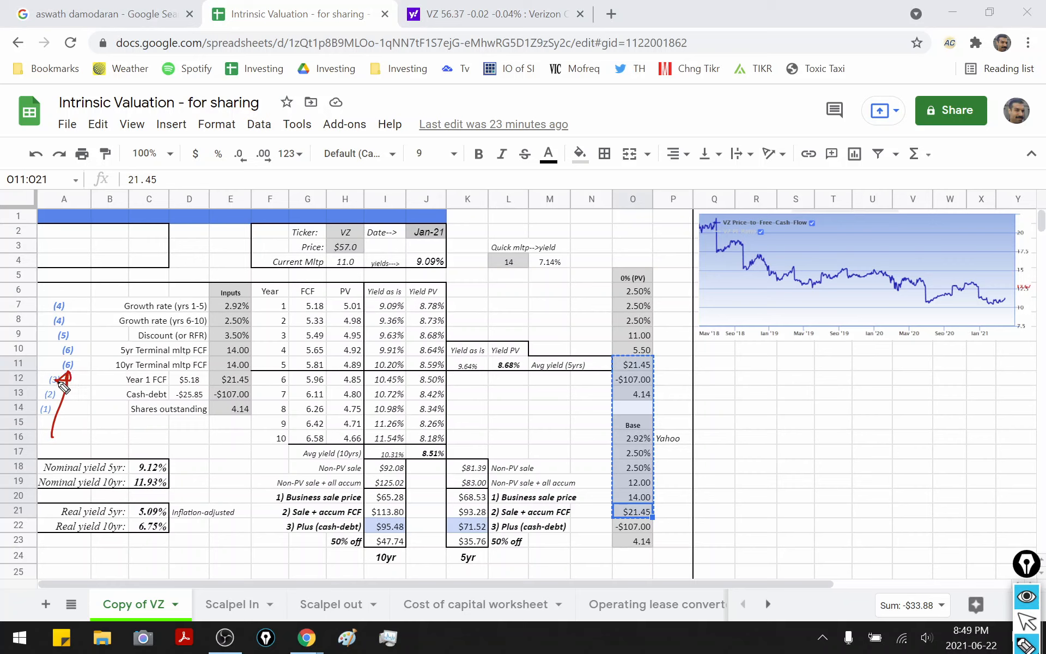
key("ctrl+shift+7")
mouse_move(71, 441)
left_mouse_down()
mouse_move(49, 421)
mouse_move(98, 418)
left_mouse_up()
left_click_drag(64, 380, 86, 388)
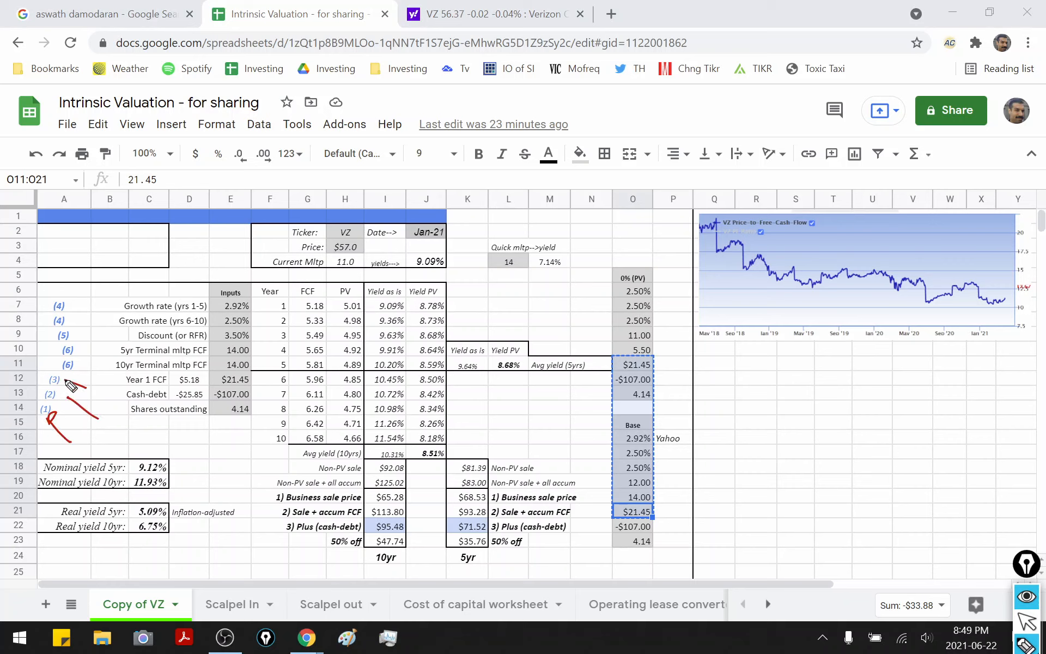
left_click_drag(75, 294, 94, 279)
mouse_move(96, 294)
left_mouse_down()
mouse_move(77, 320)
mouse_move(109, 347)
mouse_move(107, 366)
left_mouse_up()
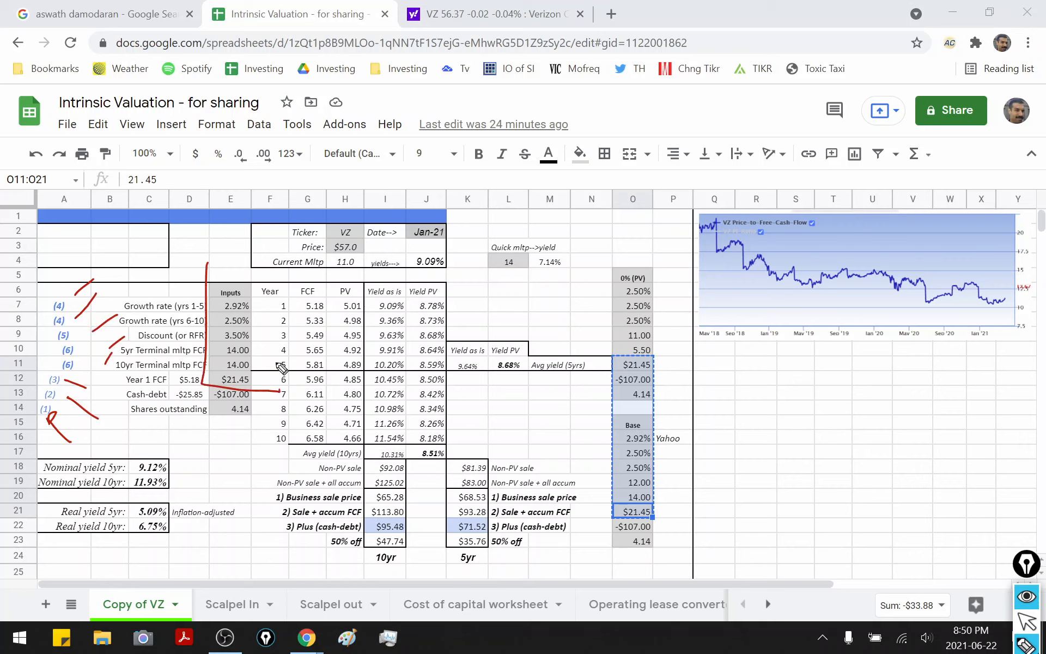
mouse_move(196, 261)
left_mouse_down()
mouse_move(260, 251)
mouse_move(191, 283)
mouse_move(194, 258)
left_mouse_up()
key("ctrl+shift+7")
Point out the Shares outstanding input, look up Verizon's statistics on Yahoo Finance and circle the Shares Outstanding figure.
mouse_move(208, 456)
left_mouse_down()
mouse_move(245, 414)
mouse_move(249, 424)
left_mouse_up()
key("ctrl+Tab")
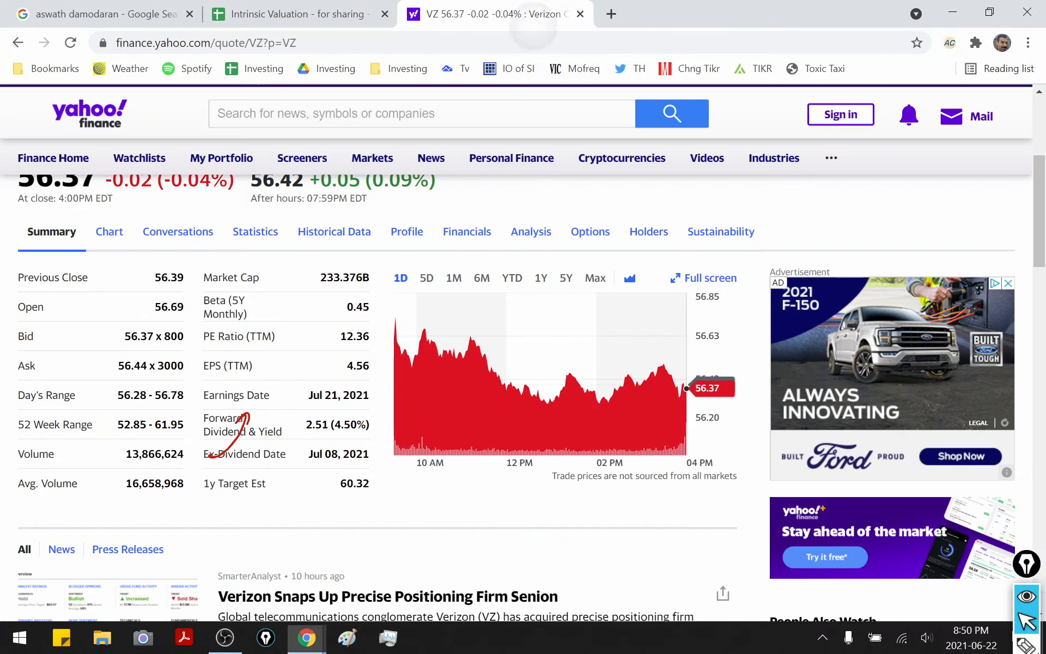
key("ctrl+shift+7")
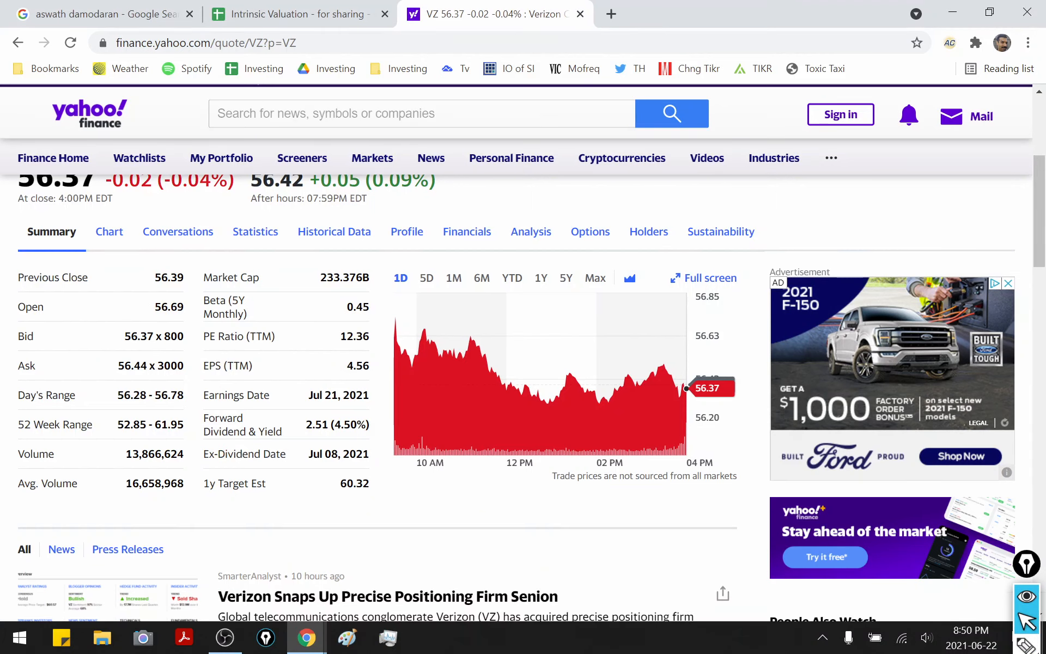
scroll(523, 381, "up", 1)
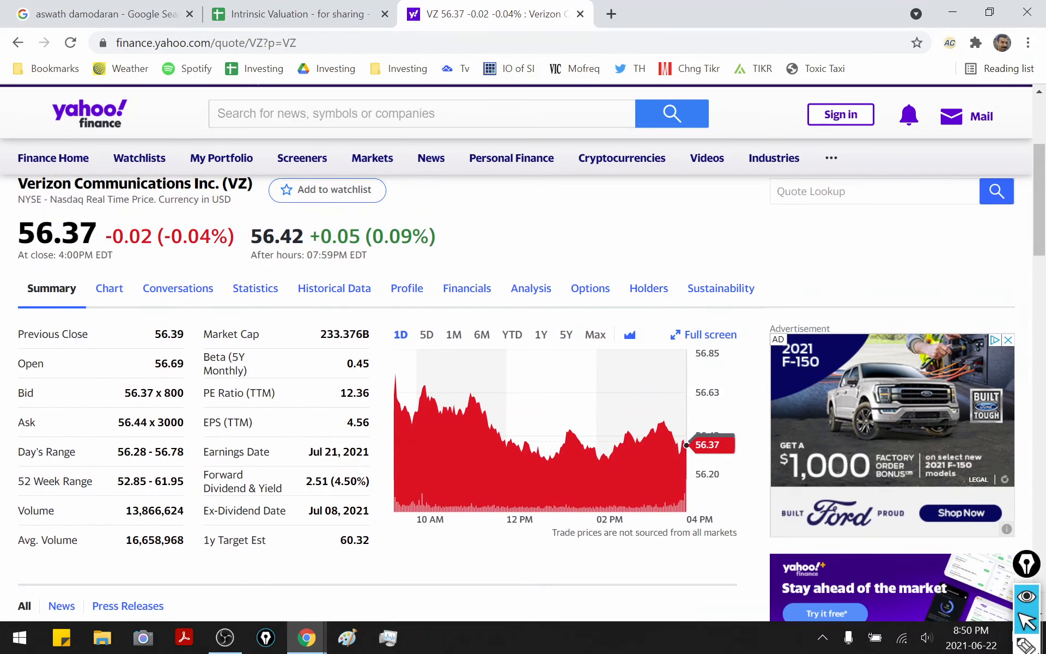
left_click(254, 288)
scroll(522, 382, "down", 7)
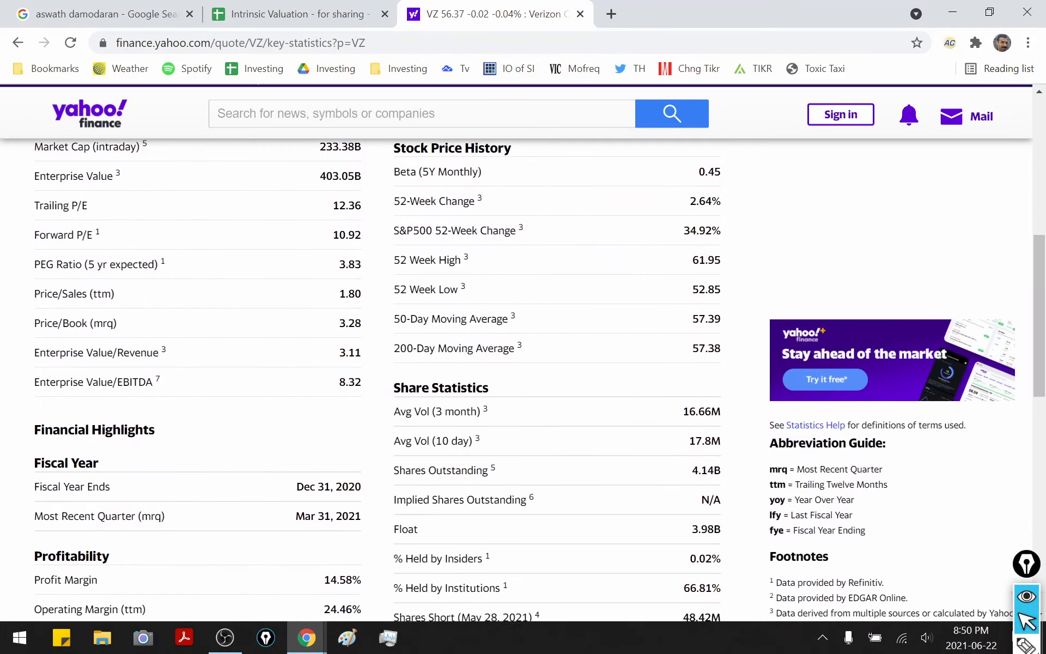
mouse_move(645, 291)
left_mouse_down()
mouse_move(663, 257)
mouse_move(691, 300)
left_mouse_up()
Return to the Copy of VZ sheet, point at the Shares outstanding input and circle the Cash-debt input.
key("ctrl+shift+Tab")
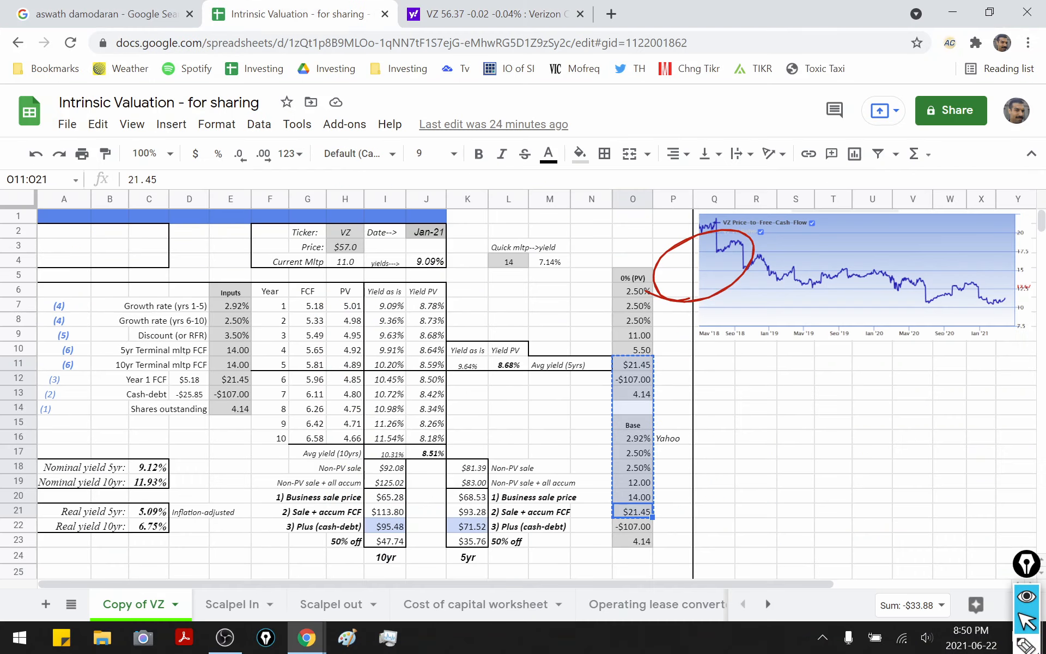
left_click_drag(209, 466, 244, 406)
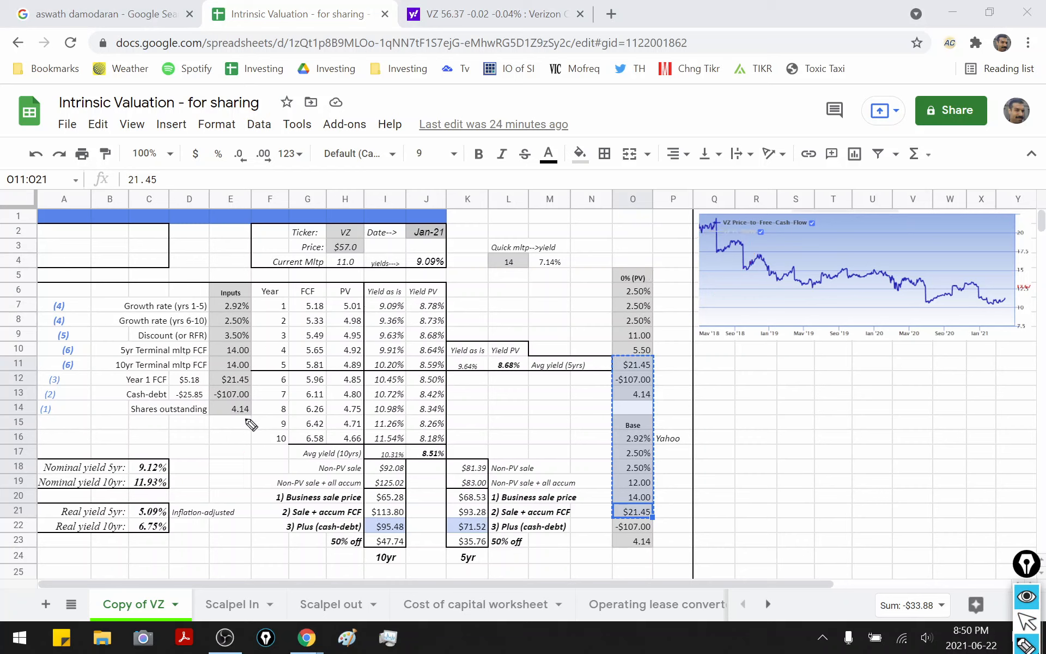
mouse_move(251, 424)
left_mouse_down()
mouse_move(231, 375)
mouse_move(220, 411)
left_mouse_up()
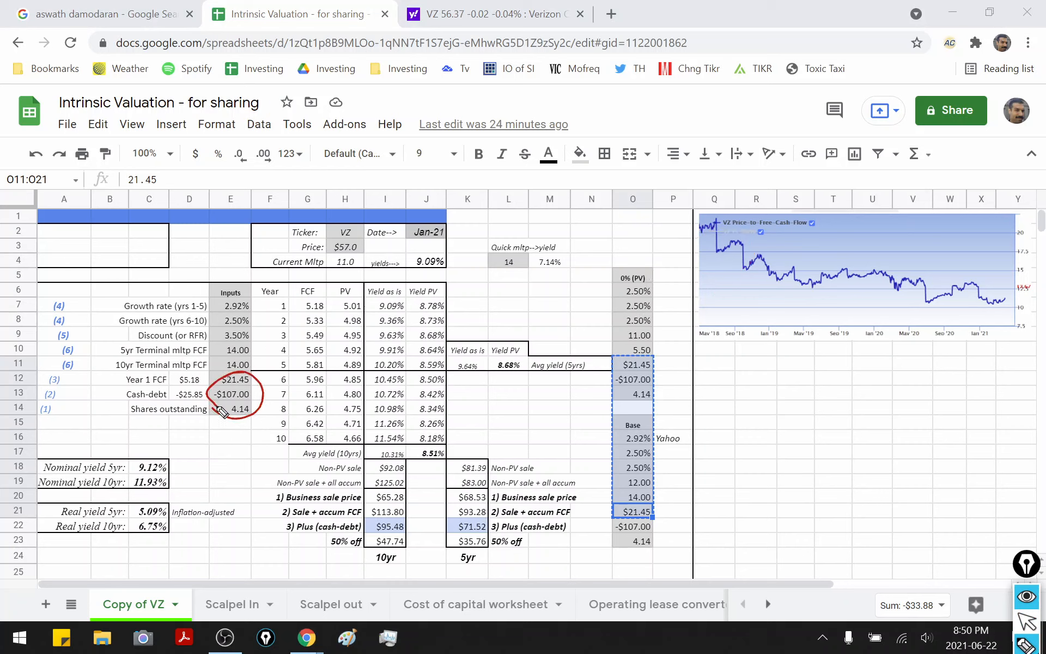
Switch to Yahoo Finance and open Verizon's annual balance sheet from its financials.
left_click(463, 14)
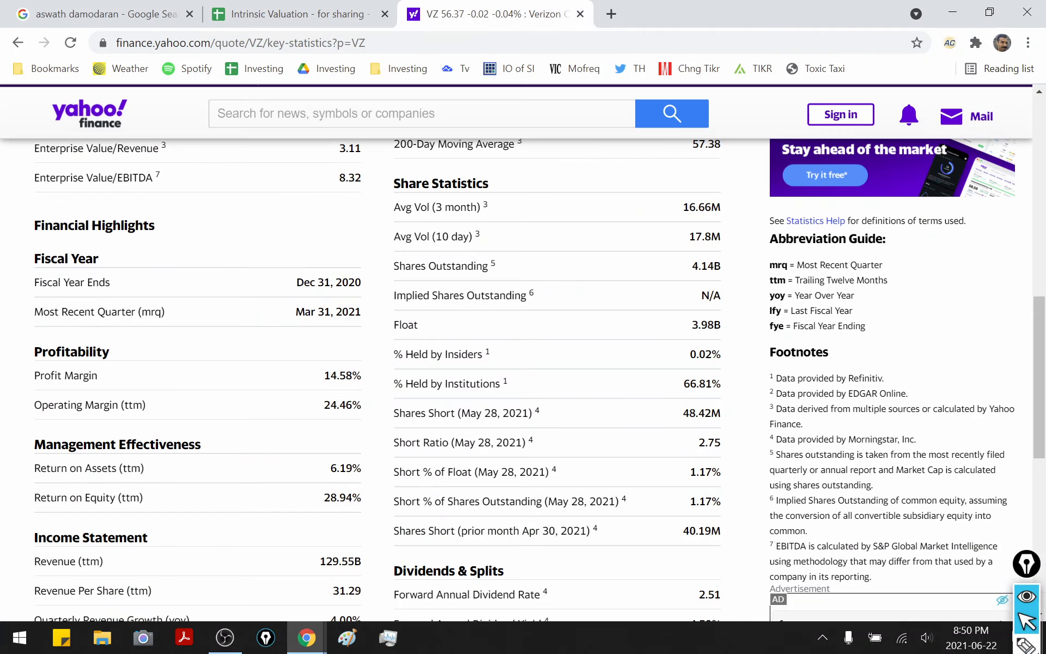
left_click(466, 507)
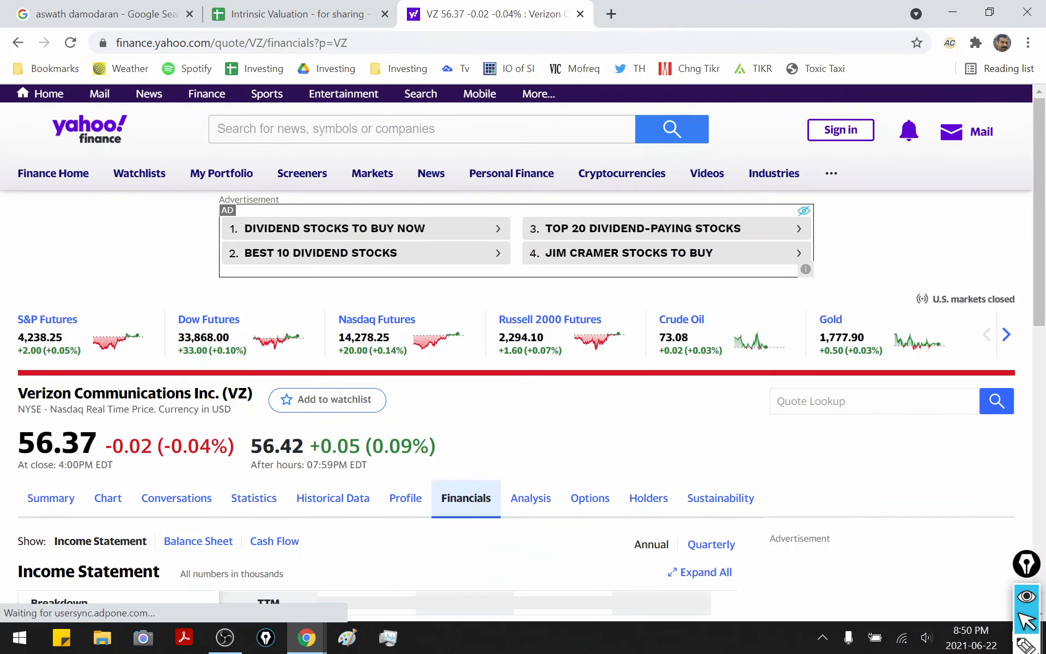
scroll(465, 507, "down", 4)
left_click(199, 349)
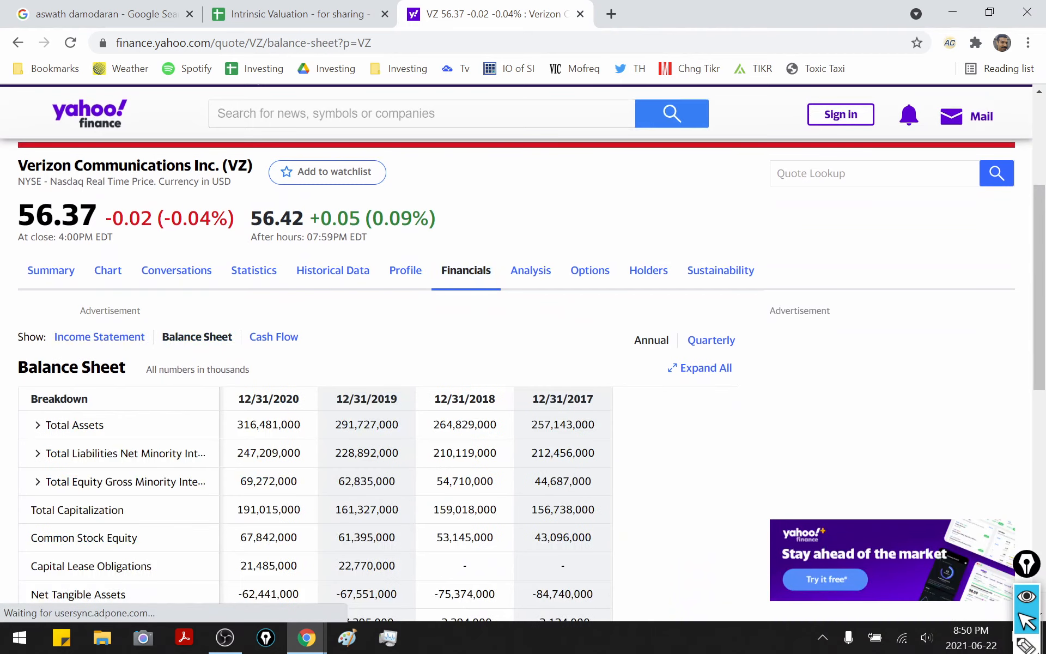
scroll(199, 349, "down", 4)
scroll(697, 249, "up", 1)
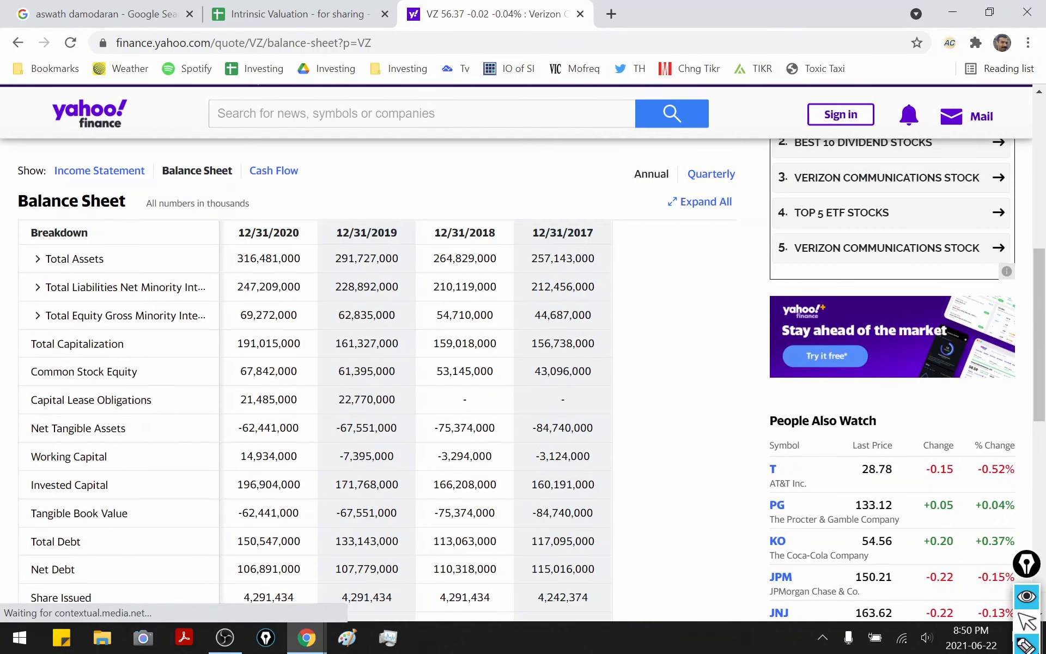
Expand Total Liabilities and its Current Liabilities on the balance sheet and circle the Current Debt And Capital row.
left_click(38, 287)
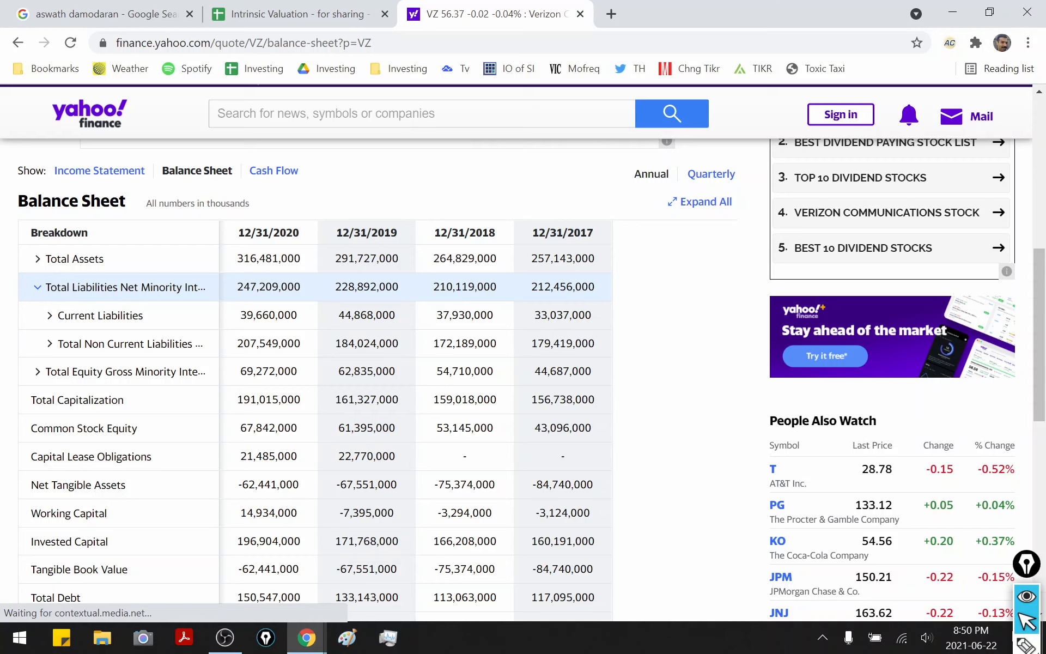
left_click(50, 316)
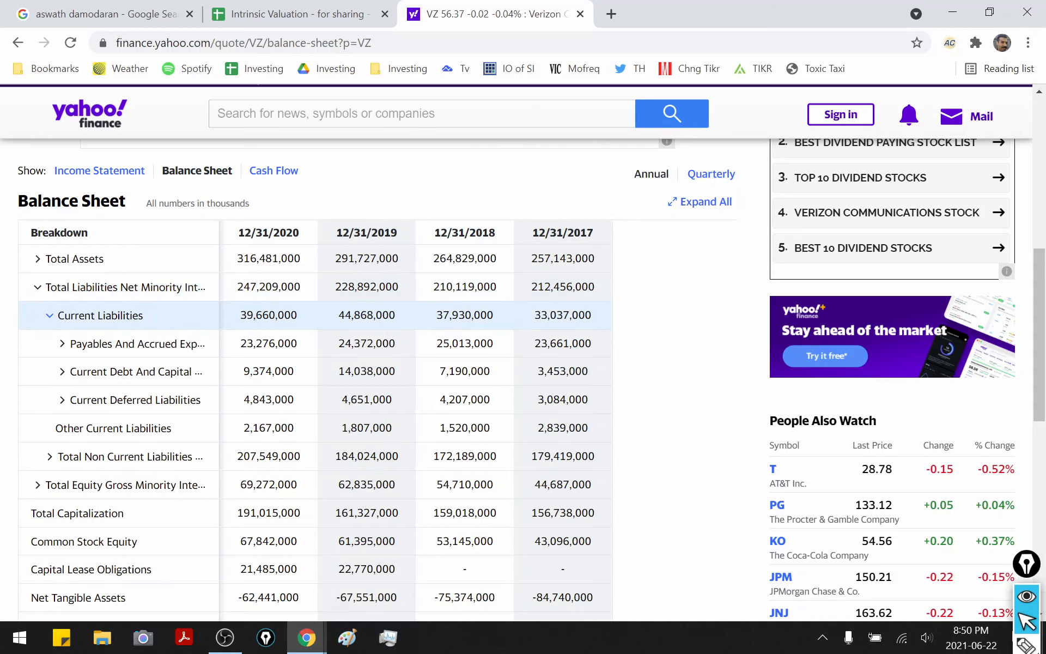
left_click_drag(85, 393, 126, 391)
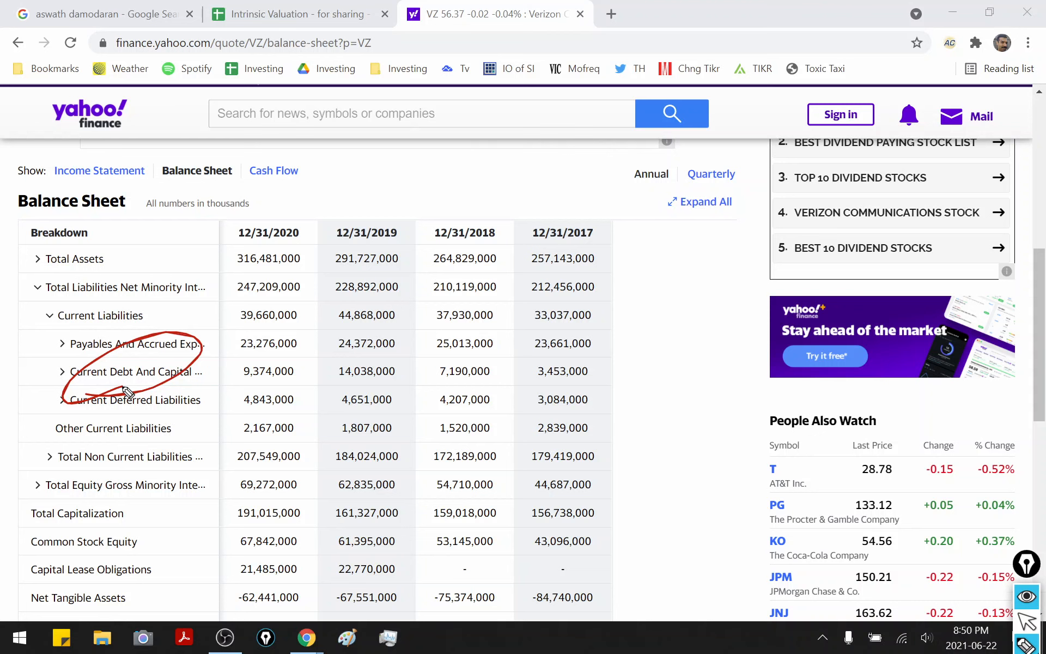
key("ctrl+shift+2")
Expand Total Non Current Liabilities, mark the Long Term Debt row and clear the marks.
left_click(49, 456)
scroll(50, 456, "down", 2)
key("ctrl+shift+7")
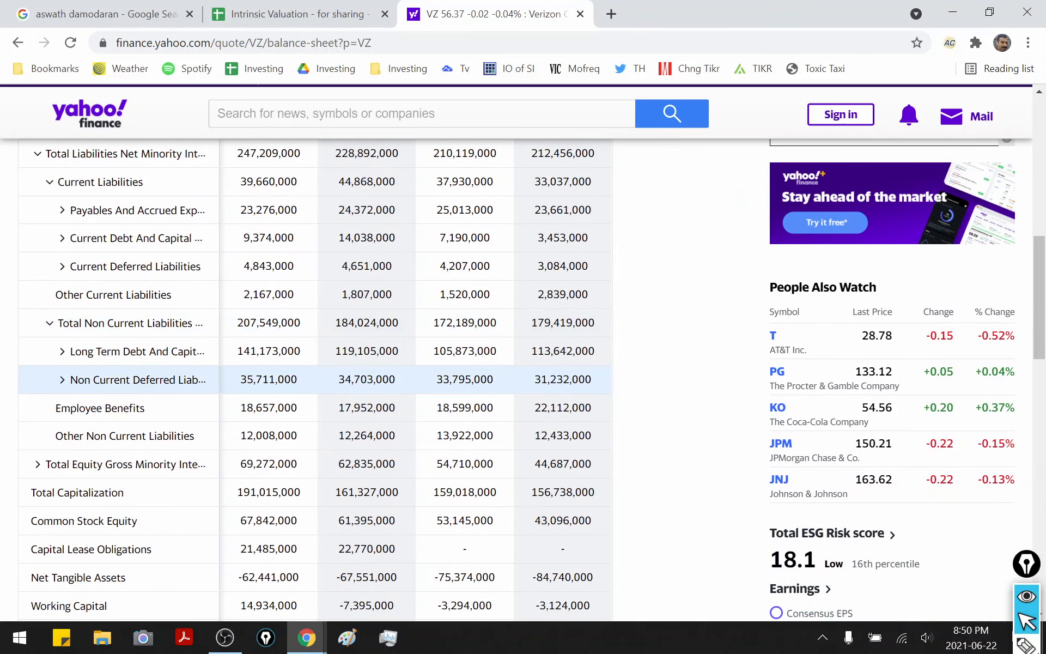
key("ctrl+shift+1")
left_click_drag(140, 378, 130, 382)
key("ctrl+shift+7")
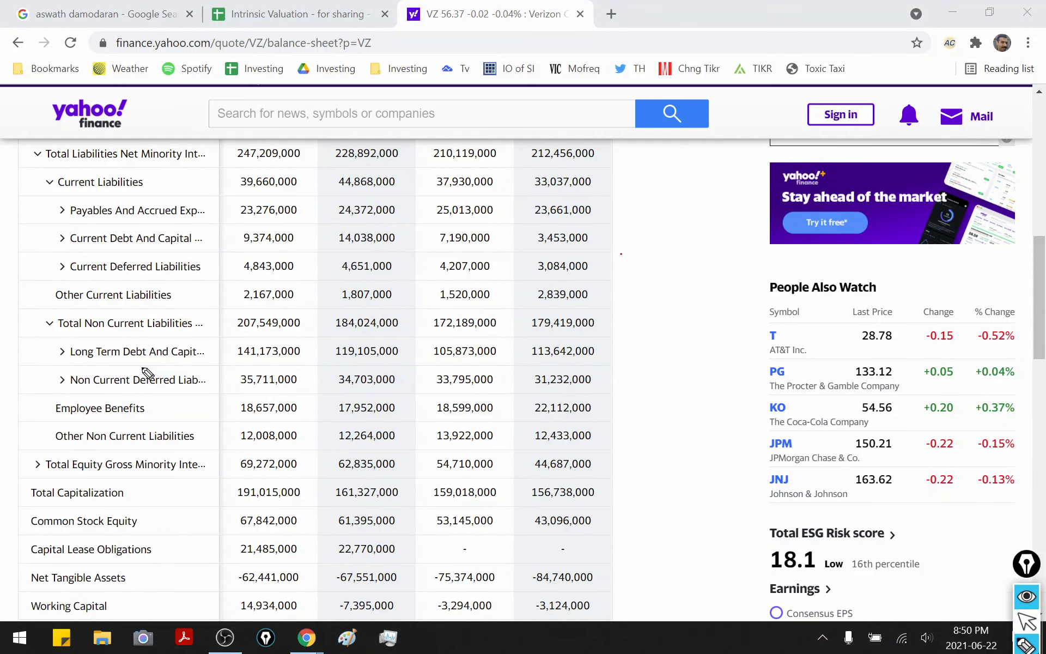
left_click_drag(620, 254, 630, 479)
key("ctrl+shift+7")
key("ctrl+shift+2")
Expand Total Assets and its Current Assets, draw an arrow to the Cash, Cash Equivalents row and clear the marks.
scroll(630, 479, "up", 5)
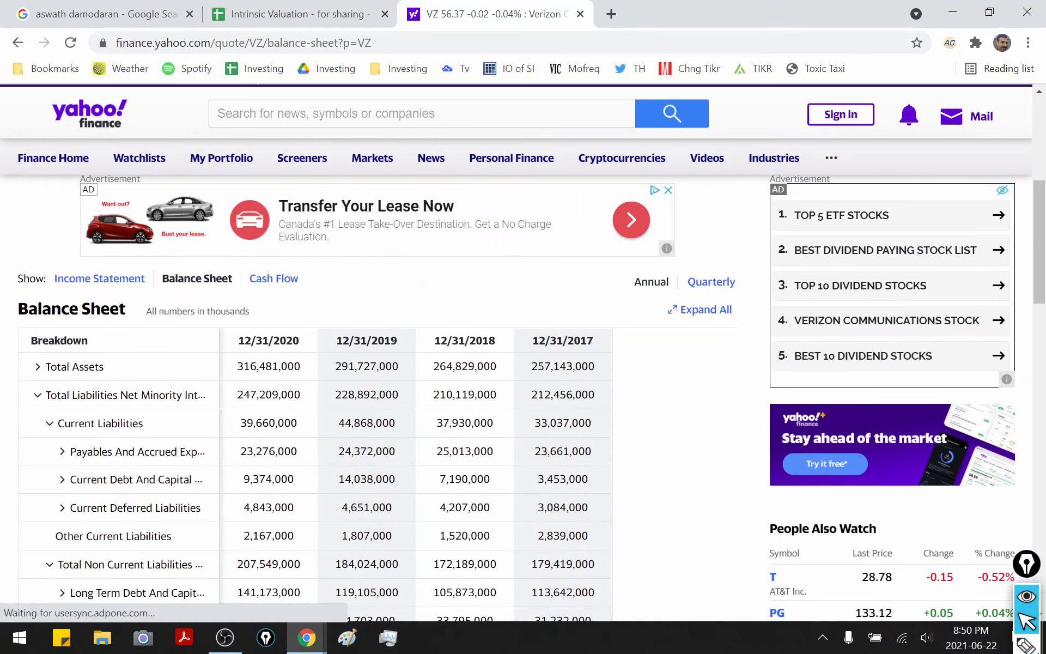
left_click(38, 366)
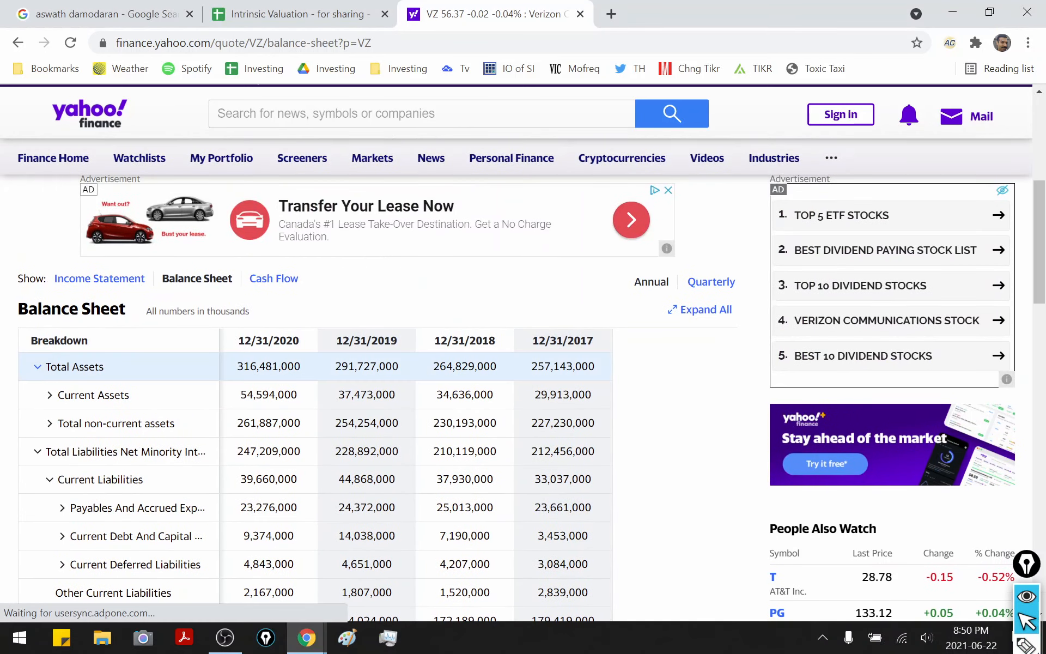
left_click(49, 394)
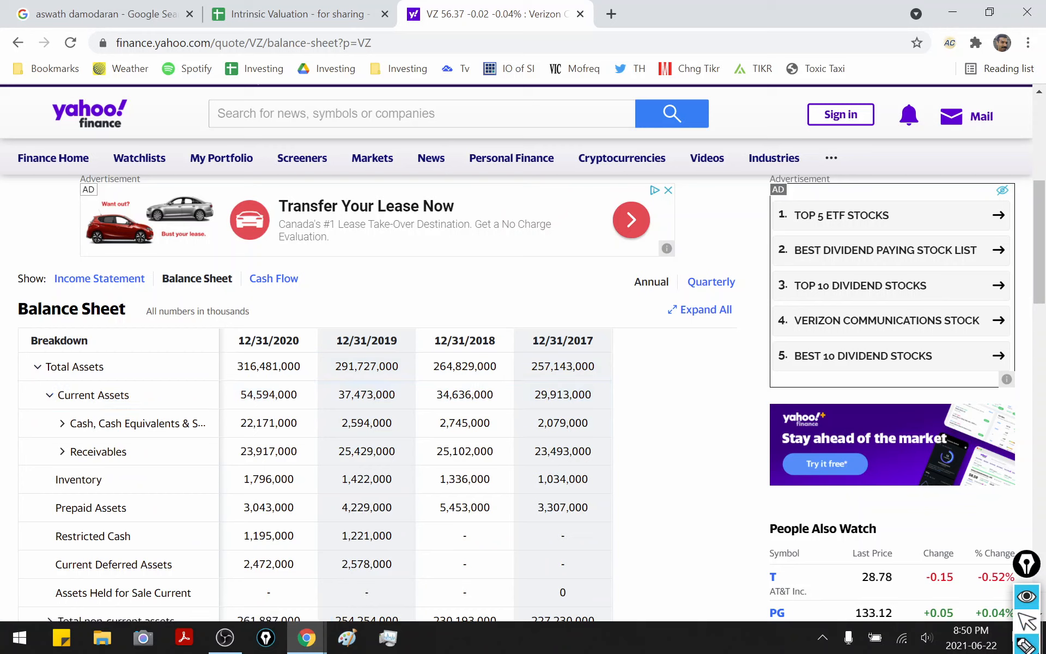
key("ctrl+shift+3")
mouse_move(43, 461)
left_mouse_down()
mouse_move(83, 411)
mouse_move(62, 429)
left_mouse_up()
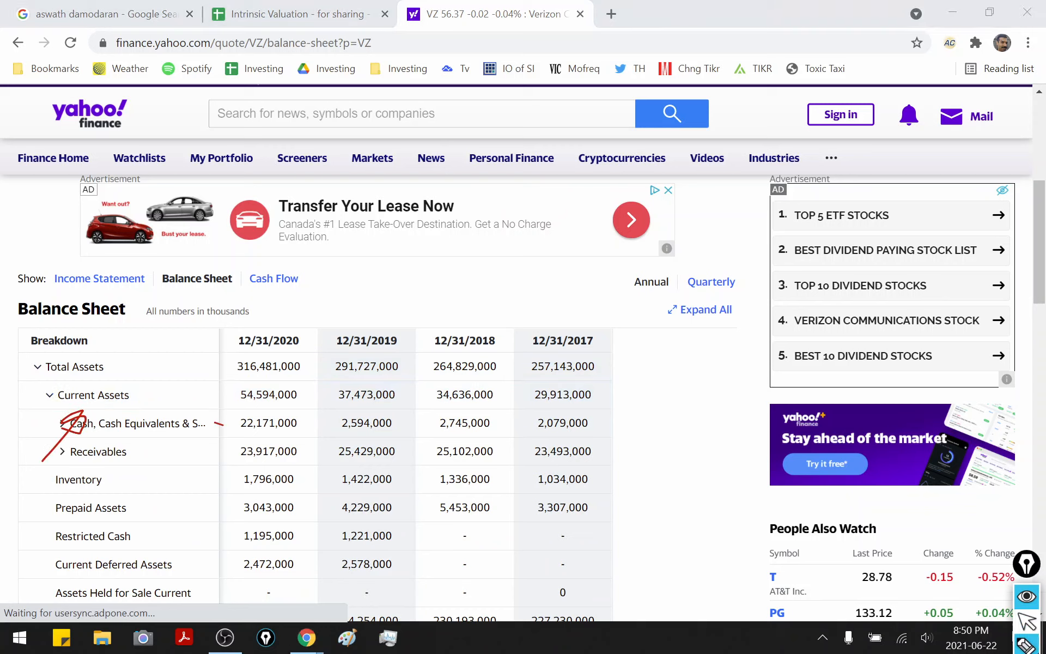
mouse_move(224, 425)
left_mouse_down()
mouse_move(381, 384)
mouse_move(215, 417)
left_mouse_up()
key("ctrl+z")
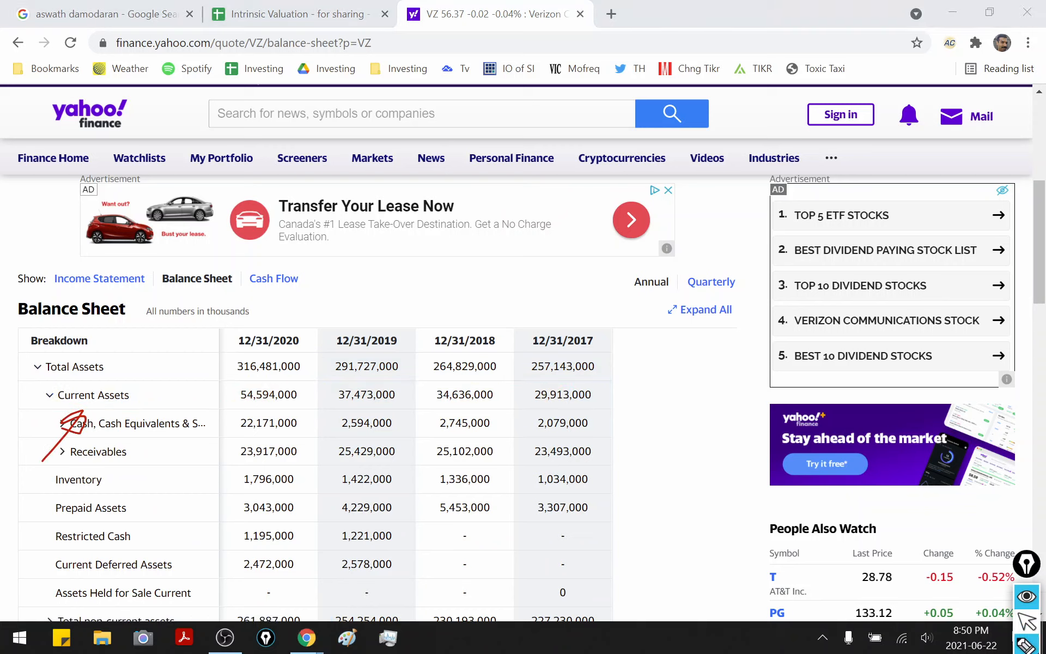
key("ctrl+shift+6")
key("ctrl+shift+2")
Return to the Copy of VZ sheet, point arrows at the Cash-debt and Year 1 FCF inputs and clear them.
left_click(297, 17)
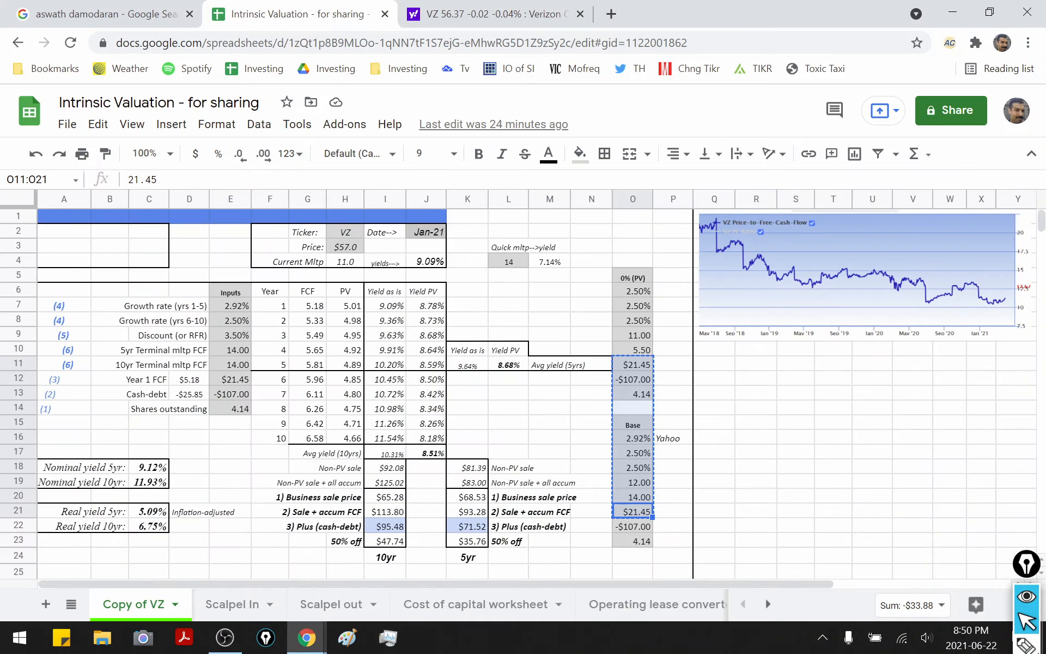
key("ctrl+shift+3")
mouse_move(219, 475)
left_mouse_down()
mouse_move(250, 395)
mouse_move(257, 401)
left_mouse_up()
key("ctrl+shift+6")
mouse_move(229, 482)
left_mouse_down()
mouse_move(273, 380)
mouse_move(256, 376)
mouse_move(265, 396)
left_mouse_up()
key("ctrl+shift+6")
Open Verizon's cash flow statement on Yahoo Finance and mark the Free Cash Flow row.
key("ctrl+Tab")
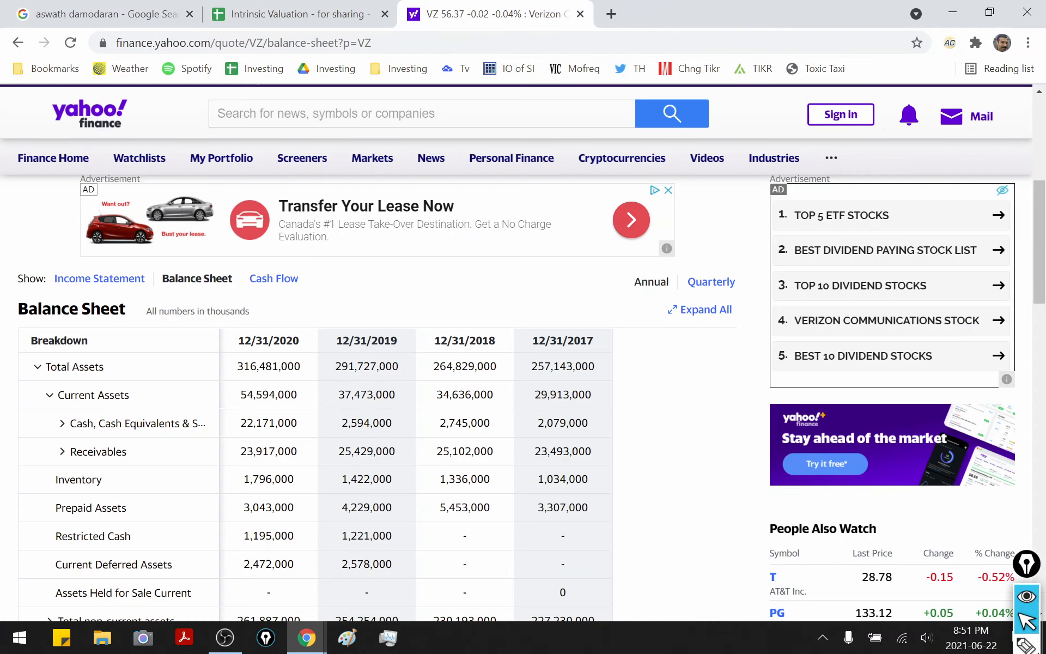
left_click(273, 278)
scroll(348, 381, "down", 12)
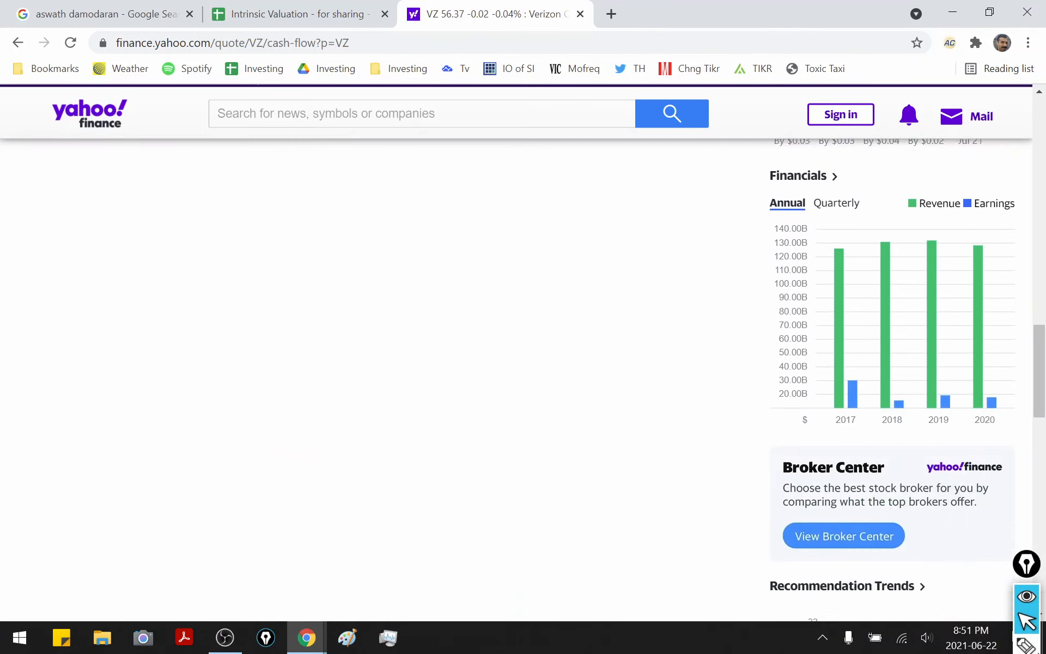
scroll(523, 376, "up", 15)
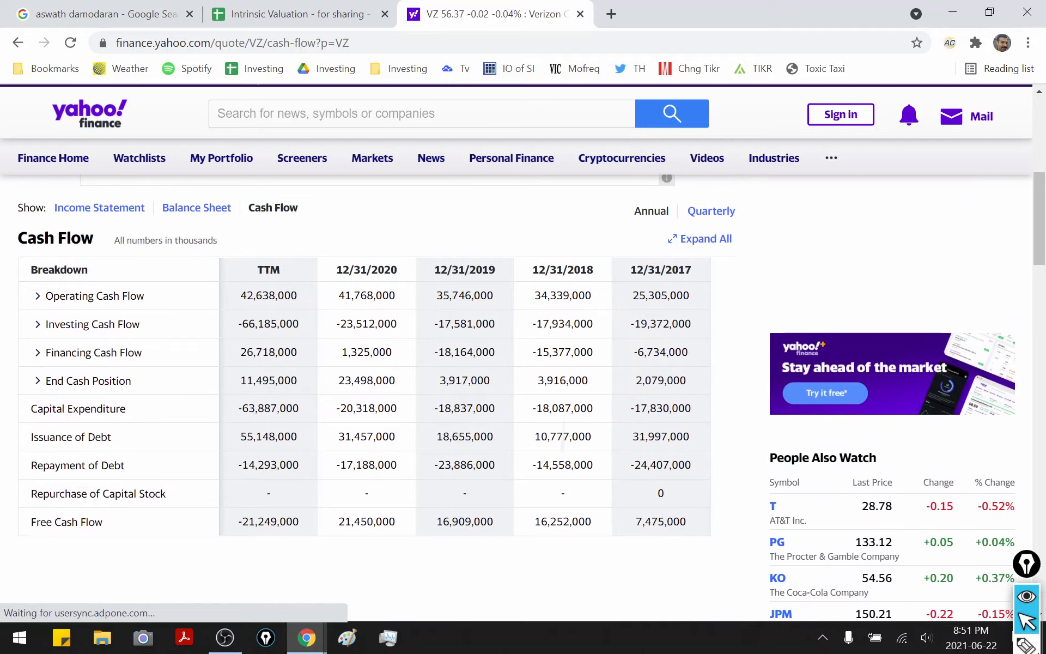
mouse_move(104, 556)
left_mouse_down()
mouse_move(85, 493)
mouse_move(77, 564)
left_mouse_up()
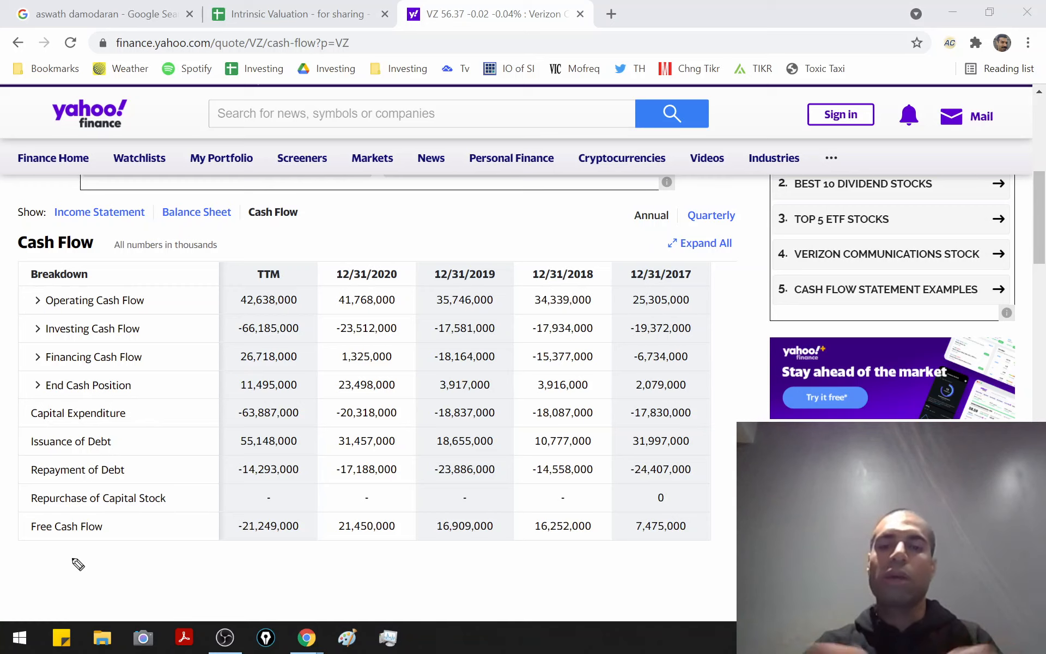
Circle the 12/31/2017 and 12/31/2018 Free Cash Flow figures, add arrows between them and undo all the marks.
mouse_move(651, 542)
left_mouse_down()
mouse_move(667, 560)
mouse_move(637, 545)
left_mouse_up()
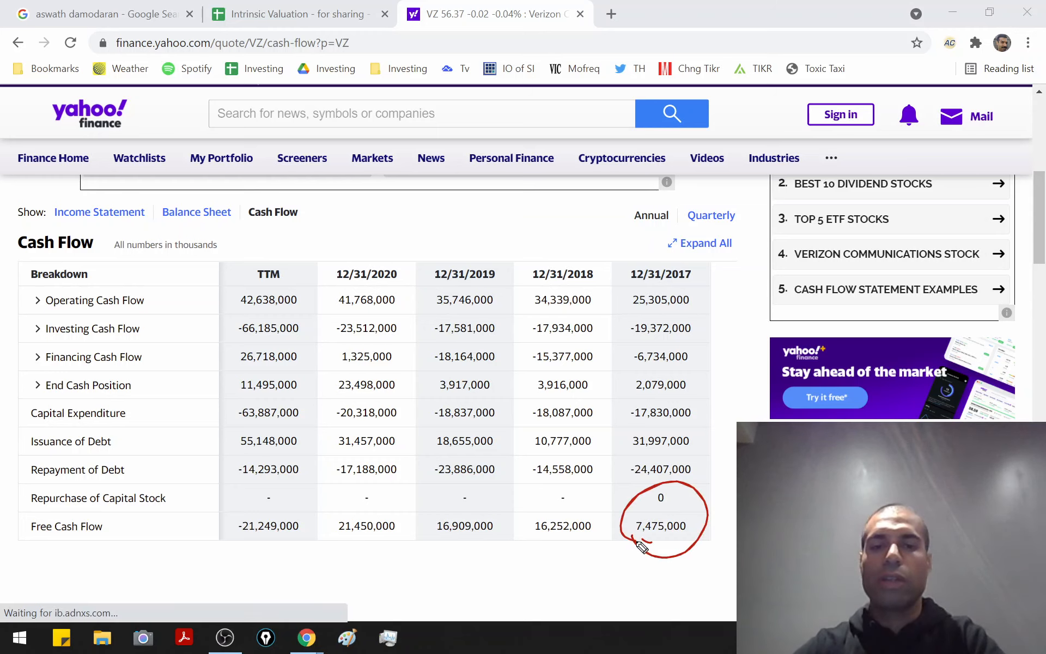
mouse_move(547, 565)
left_mouse_down()
mouse_move(613, 551)
mouse_move(551, 564)
left_mouse_up()
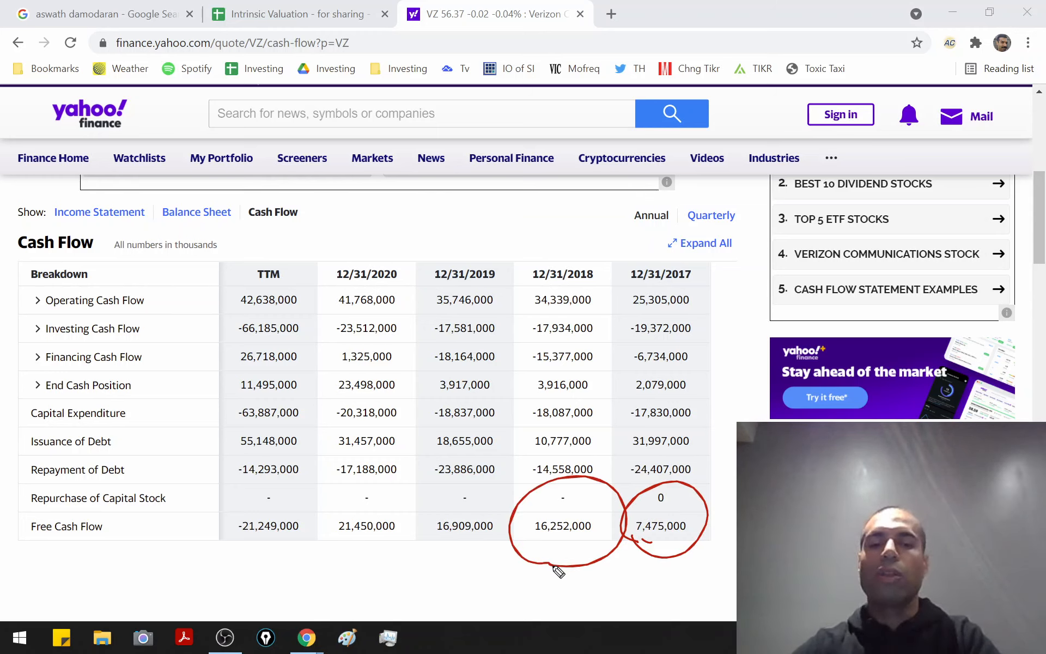
mouse_move(577, 539)
left_mouse_down()
mouse_move(635, 542)
mouse_move(613, 527)
left_mouse_up()
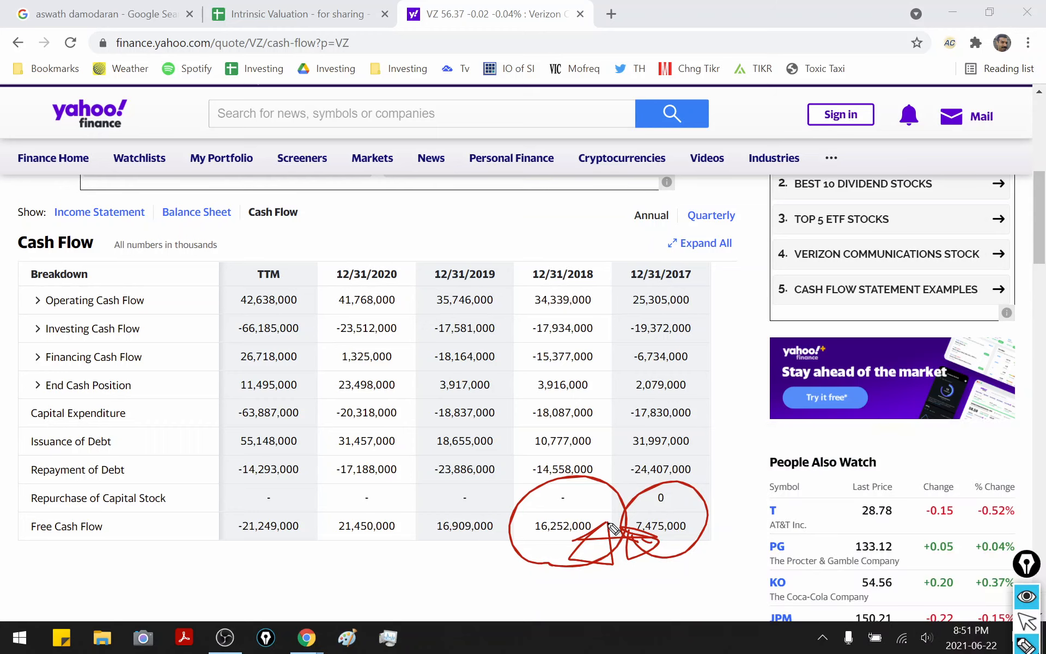
key("ctrl+z")
key("ctrl+z")
key("ctrl+z")
key("ctrl+z")
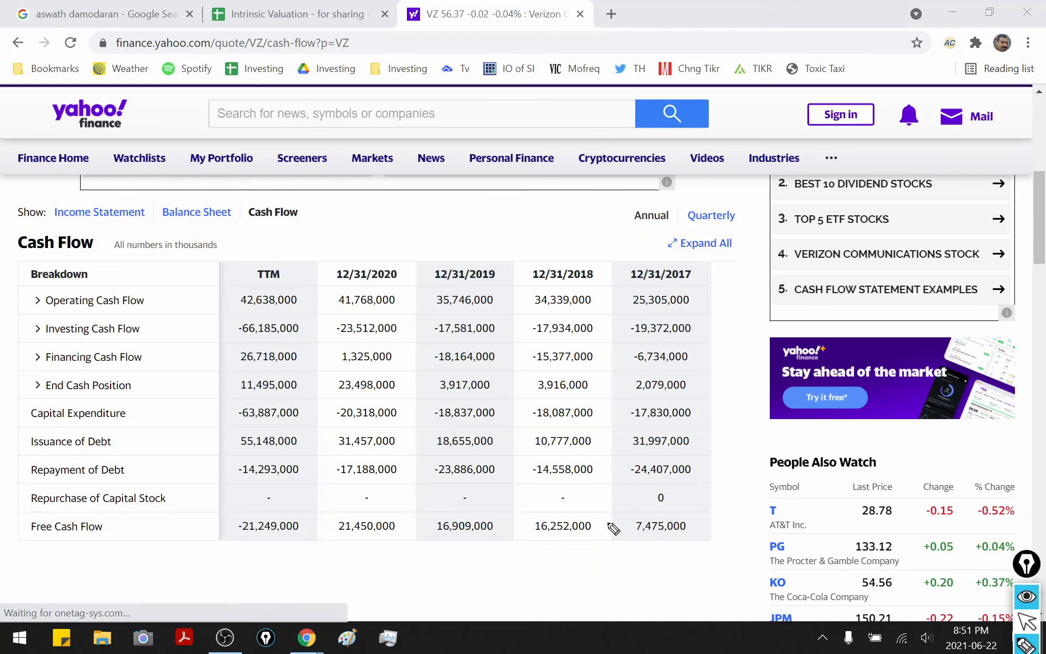
Point at the Year 1 FCF input on the Copy of VZ sheet and circle Yahoo Finance's 12/31/2020 Free Cash Flow figure.
key("ctrl+shift+Tab")
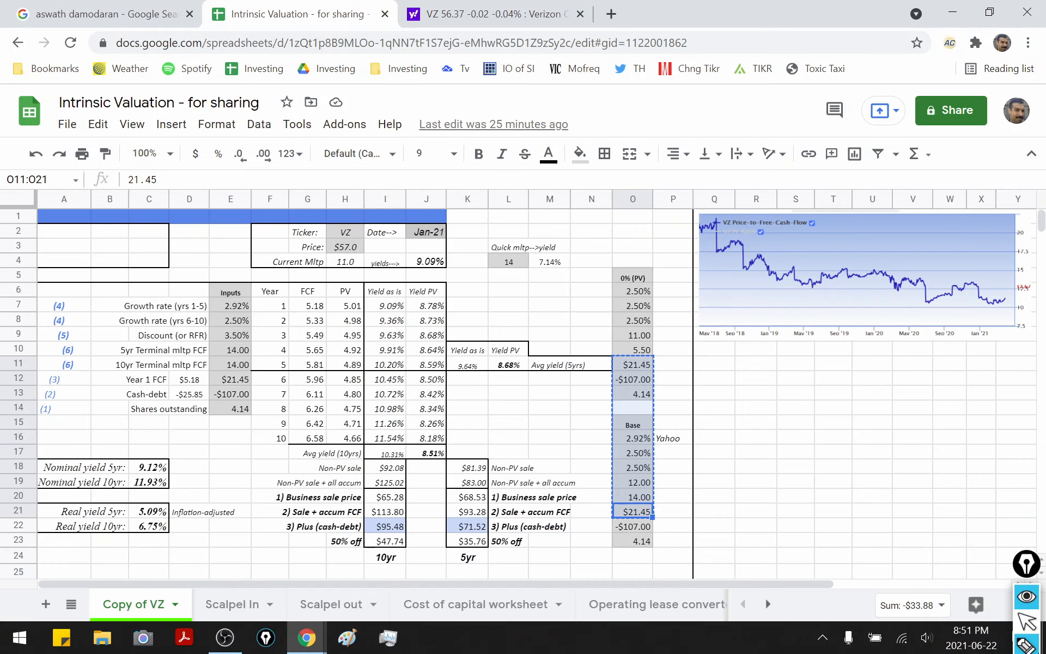
mouse_move(226, 468)
left_mouse_down()
mouse_move(242, 388)
mouse_move(239, 400)
mouse_move(252, 390)
left_mouse_up()
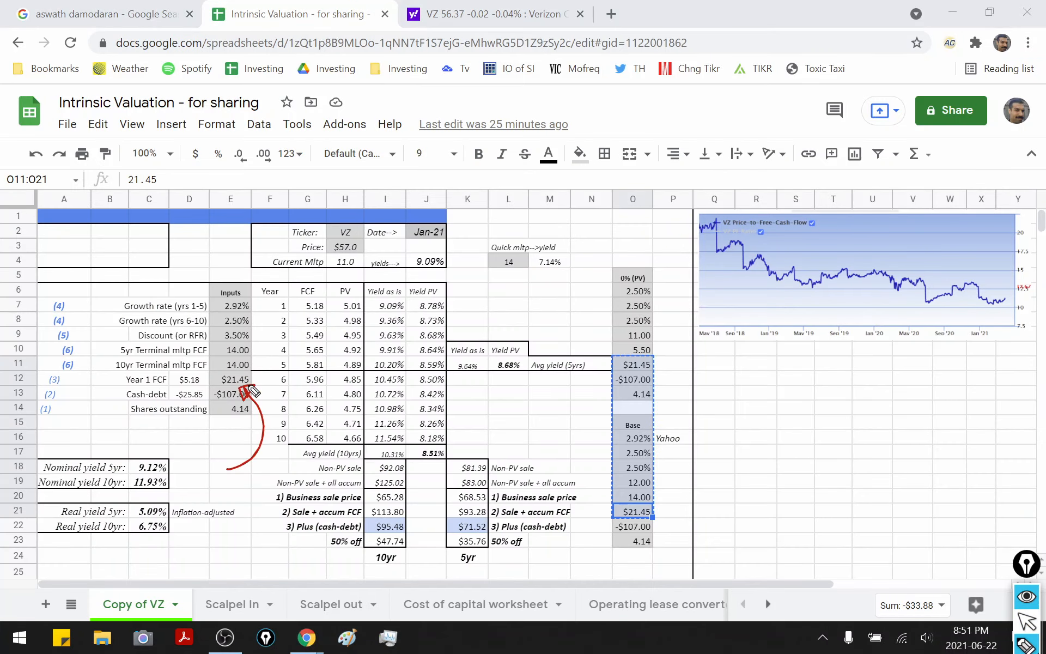
key("ctrl+Tab")
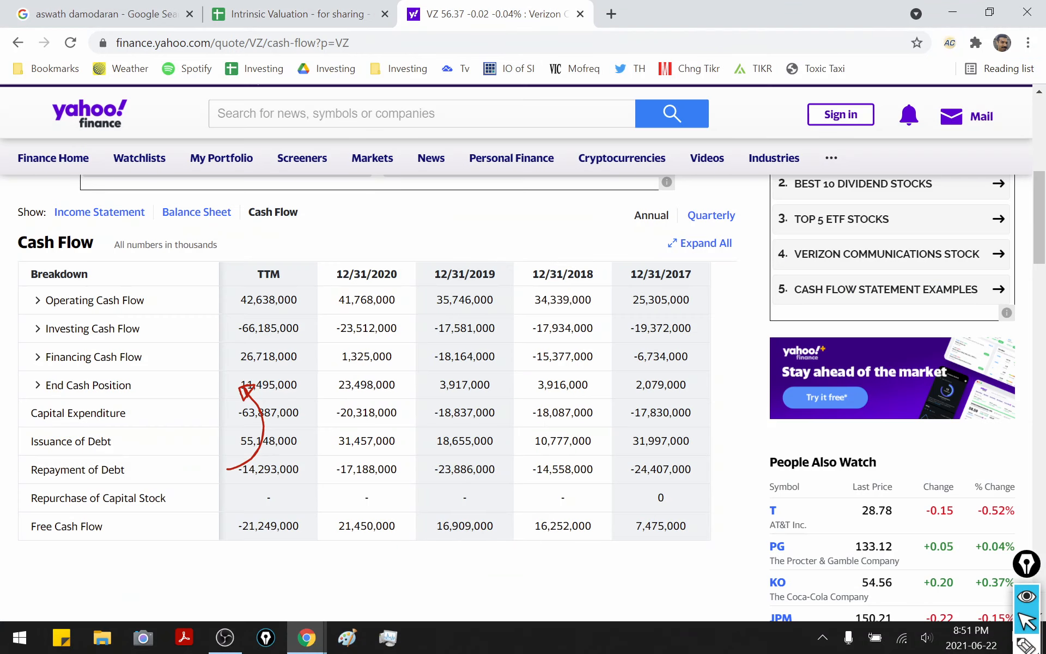
key("ctrl+shift+7")
key("ctrl+shift+3")
mouse_move(347, 570)
left_mouse_down()
mouse_move(387, 496)
mouse_move(376, 563)
left_mouse_up()
key("ctrl+shift+7")
key("ctrl+shift+1")
Return to the Copy of VZ sheet and mark the growth rate inputs.
key("ctrl+shift+Tab")
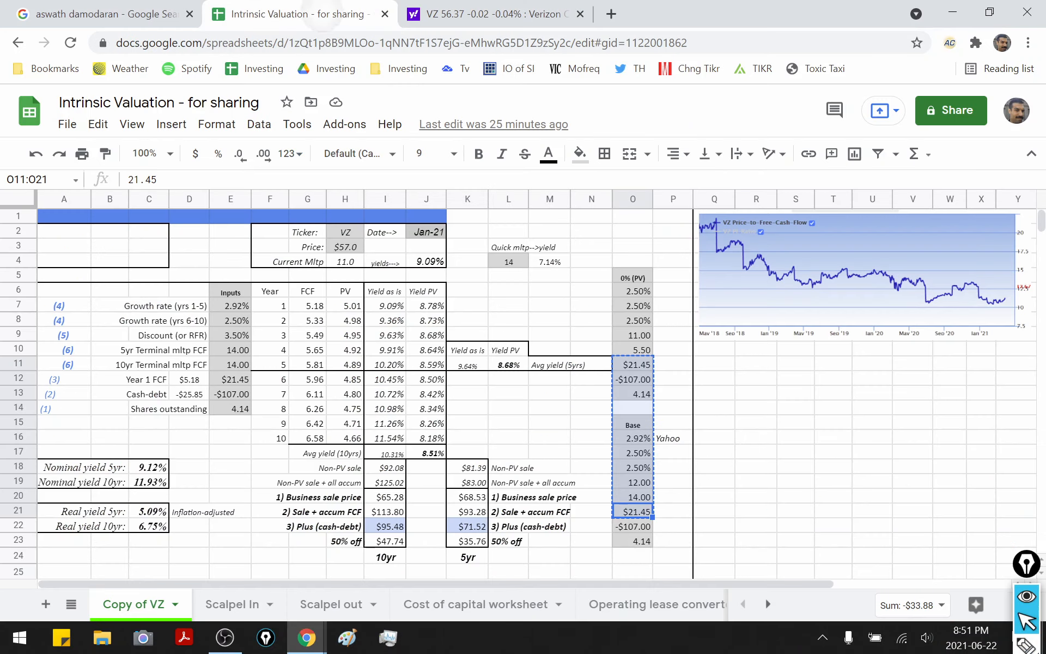
key("ctrl+shift+3")
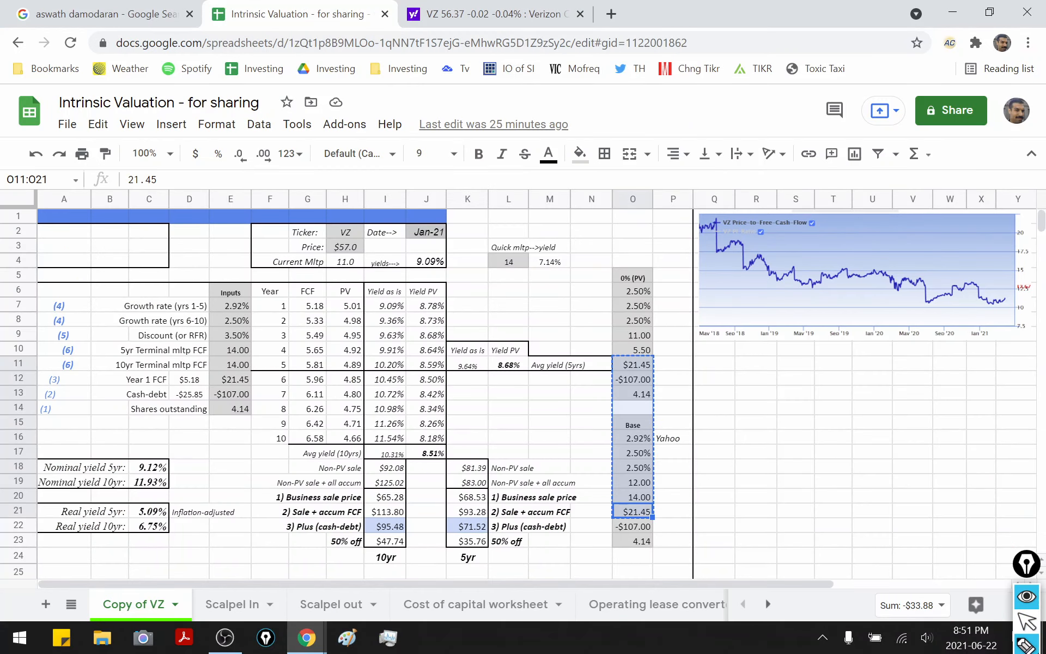
mouse_move(242, 273)
left_mouse_down()
mouse_move(262, 286)
mouse_move(225, 282)
left_mouse_up()
key("ctrl+shift+1")
Open Verizon's analyst estimates on Yahoo Finance and circle the Next 5 Years (per annum) growth estimate.
key("ctrl+Tab")
key("ctrl+shift+7")
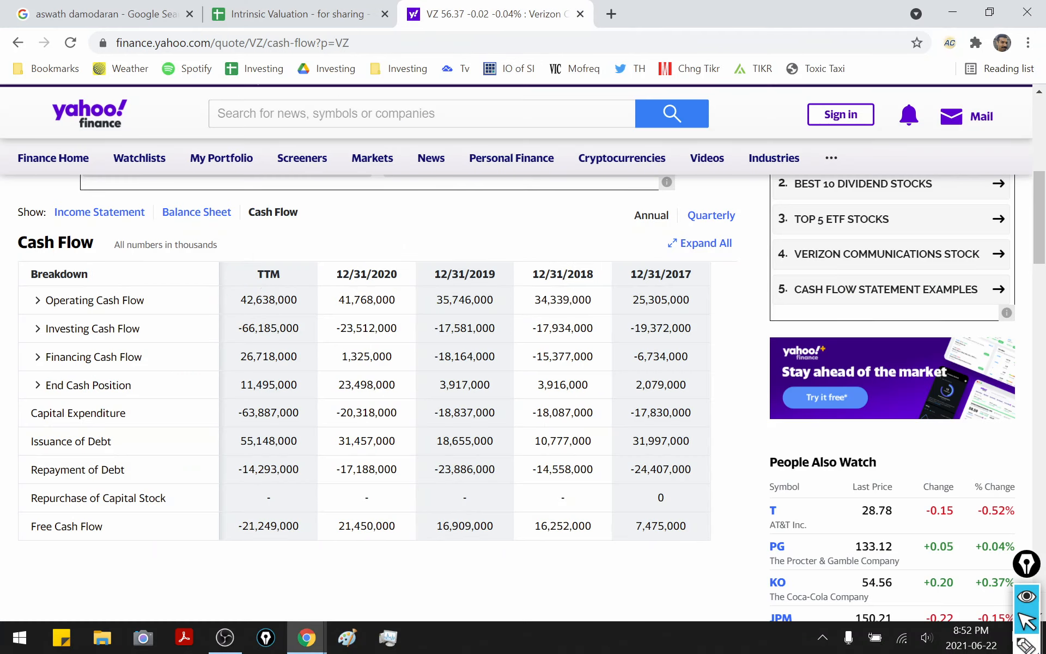
scroll(523, 348, "up", 5)
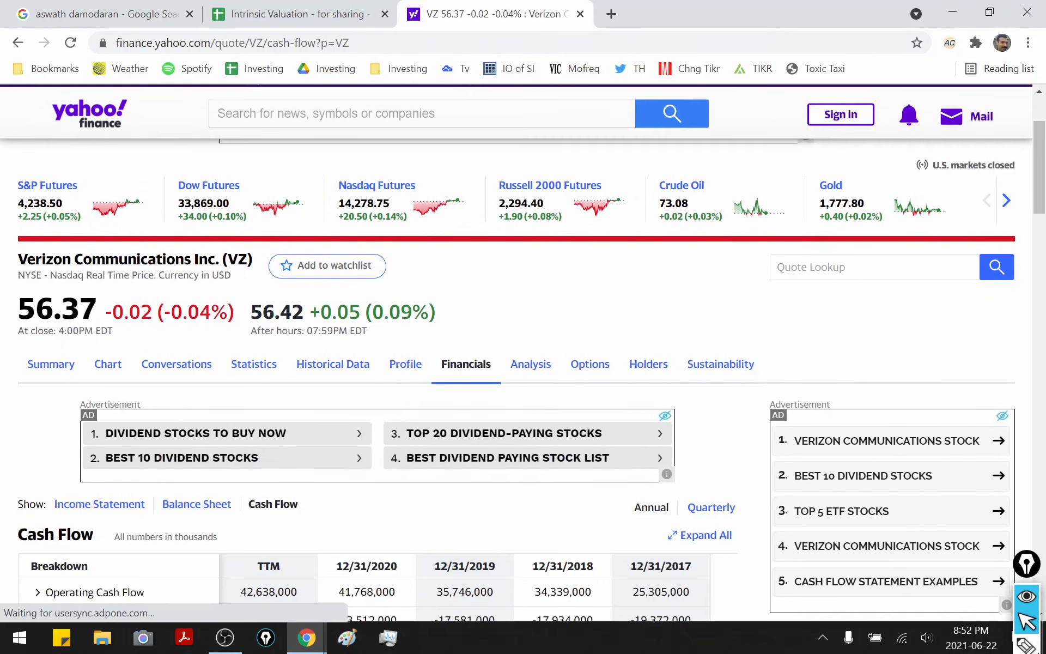
left_click(530, 364)
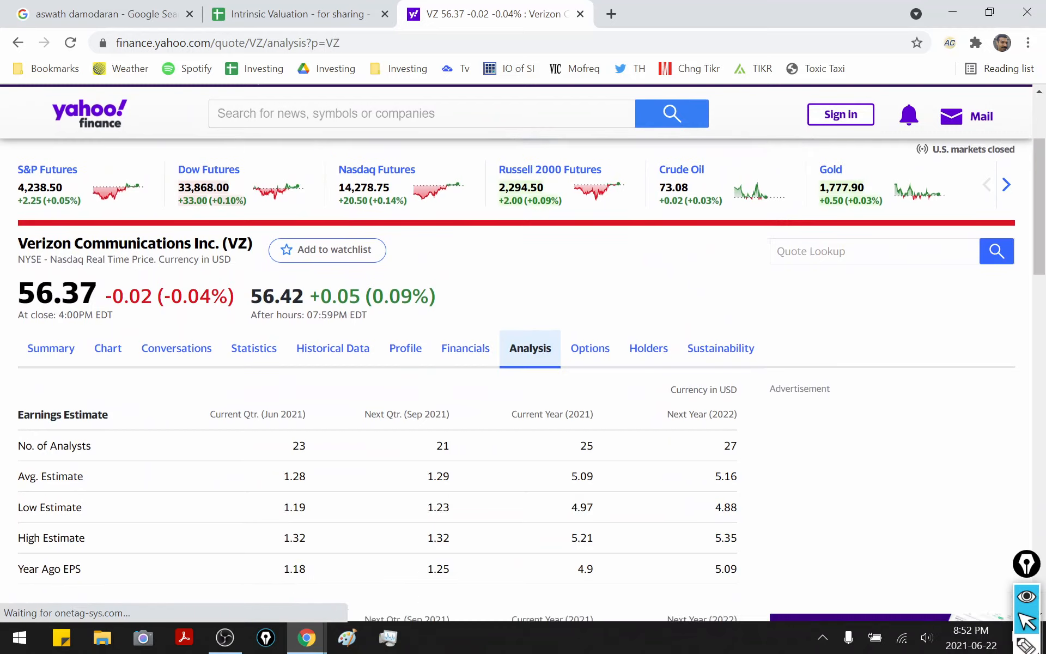
scroll(522, 381, "down", 15)
scroll(523, 348, "down", 5)
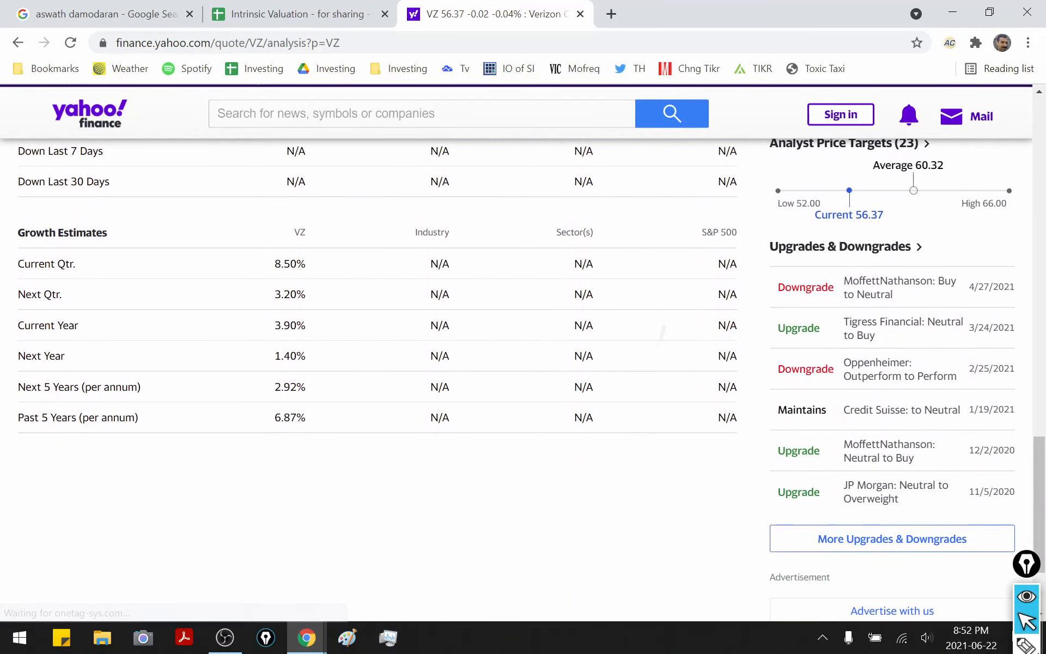
mouse_move(354, 358)
left_mouse_down()
mouse_move(267, 452)
mouse_move(291, 431)
left_mouse_up()
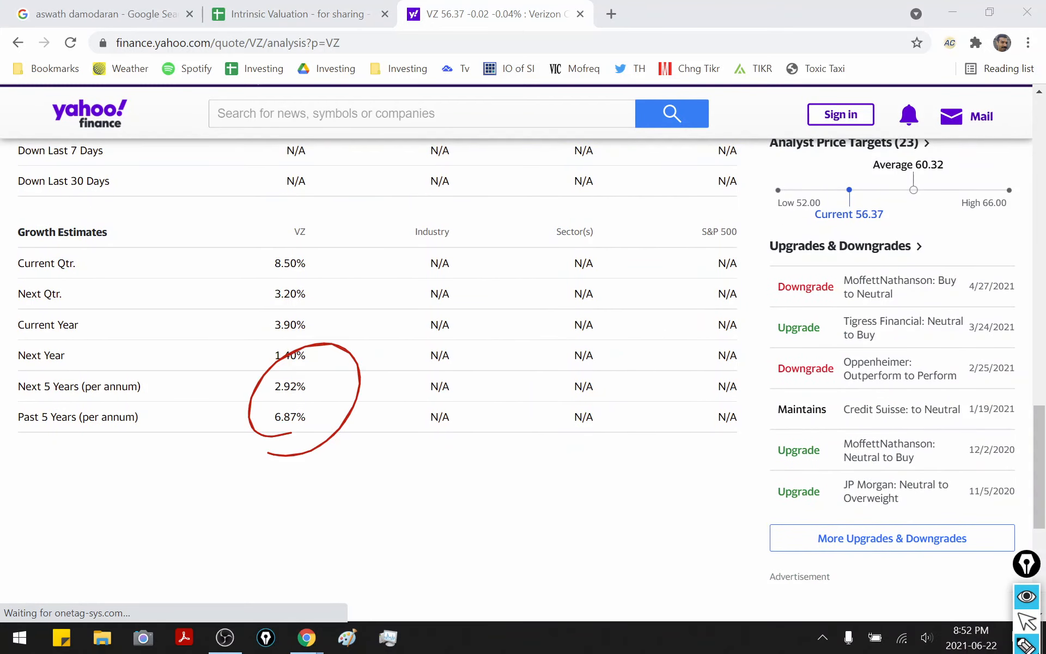
Return to the Copy of VZ sheet and draw an arrow to the Discount (or RFR) input.
key("ctrl+shift+Tab")
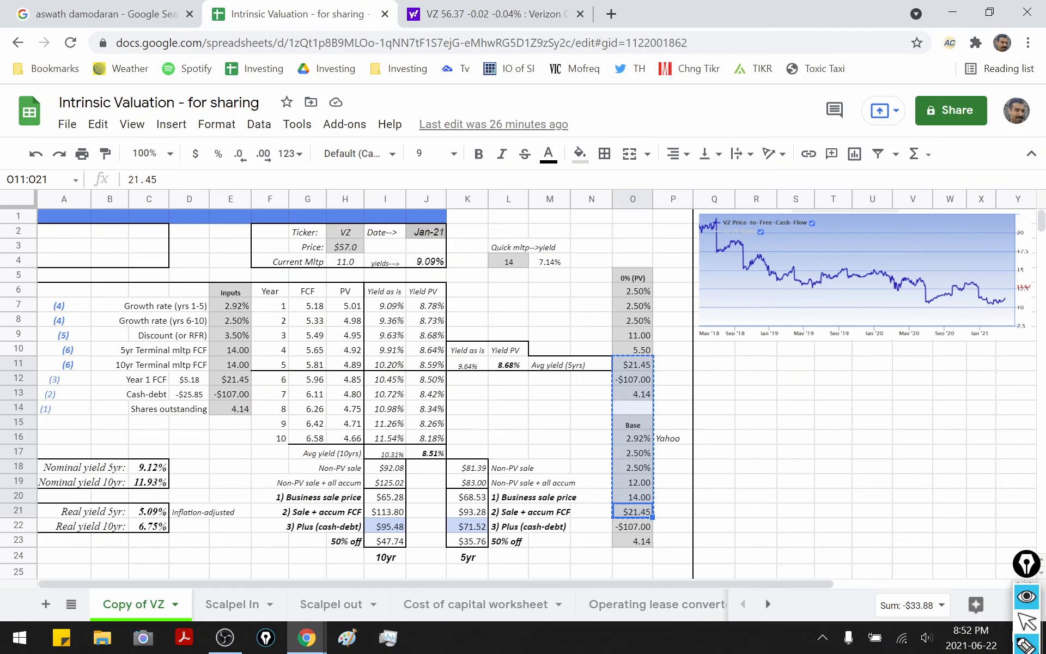
mouse_move(271, 262)
left_mouse_down()
mouse_move(245, 306)
mouse_move(275, 317)
mouse_move(256, 335)
mouse_move(266, 326)
left_mouse_up()
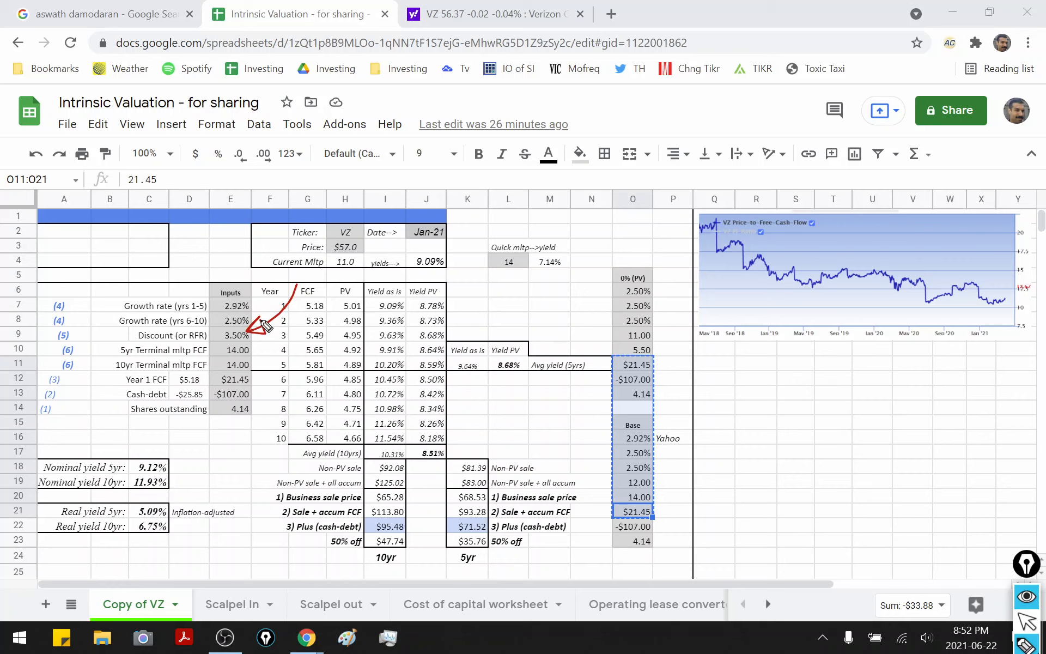
Point at the Discount (or RFR) input on the Copy of VZ sheet, set it to 10%, and point at the 10yr results.
mouse_move(300, 279)
left_mouse_down()
mouse_move(255, 321)
mouse_move(270, 308)
left_mouse_up()
mouse_move(290, 302)
left_mouse_down()
mouse_move(250, 333)
mouse_move(262, 324)
left_mouse_up()
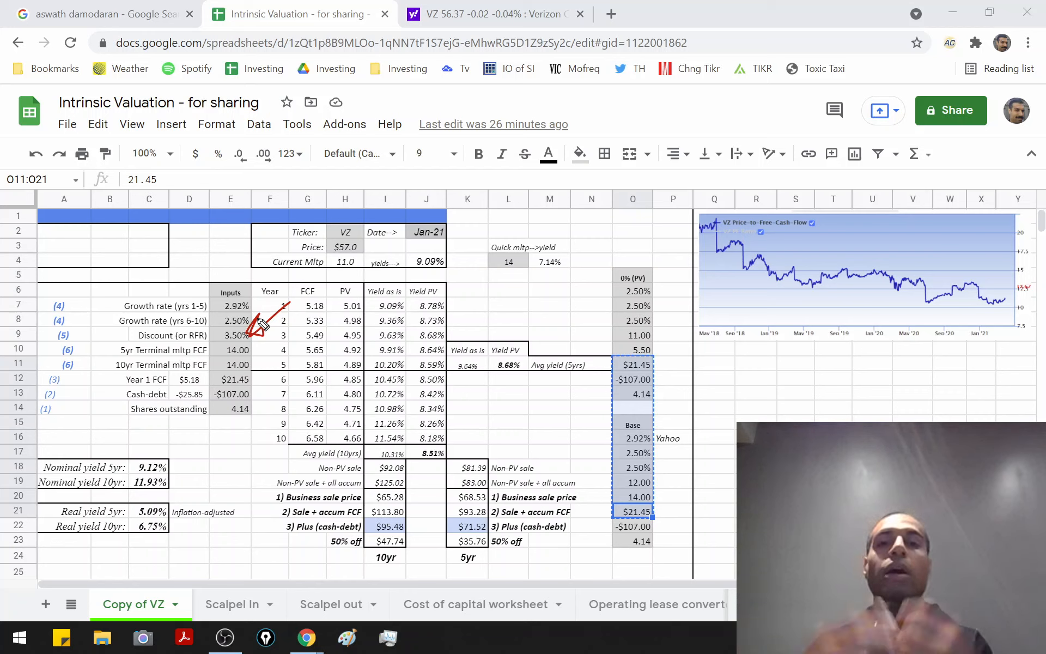
left_click(235, 334)
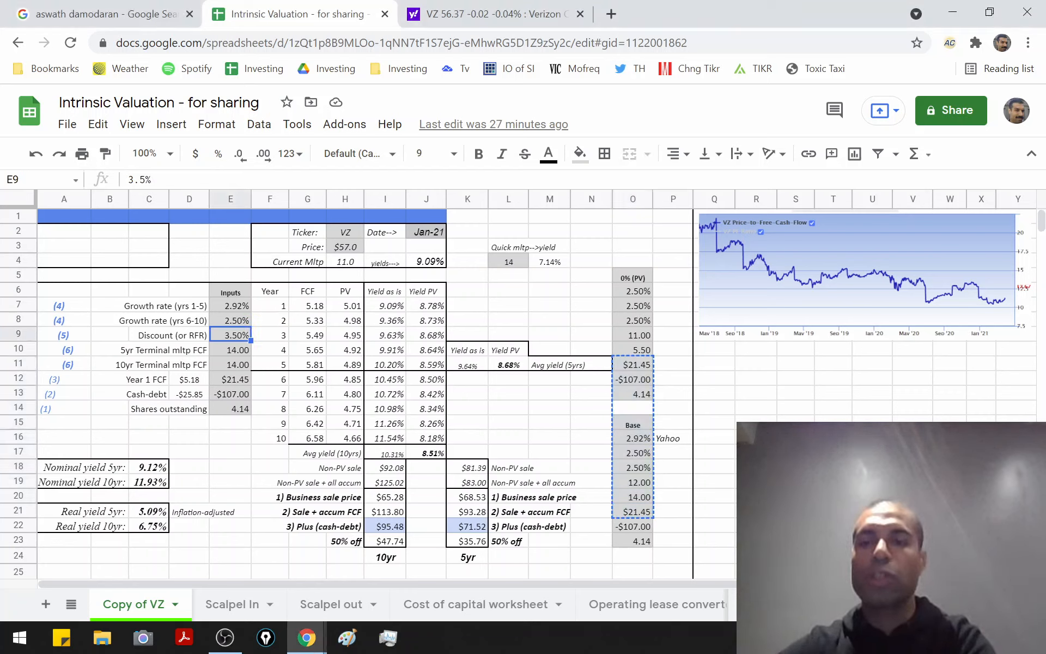
type("10")
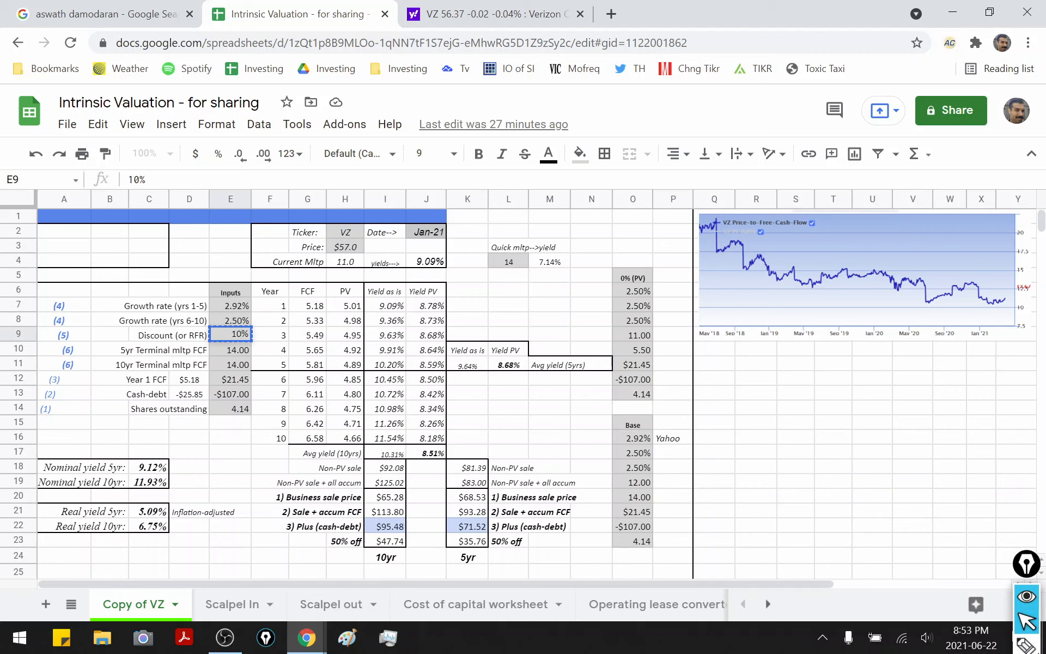
key("Return")
left_click_drag(373, 515, 382, 542)
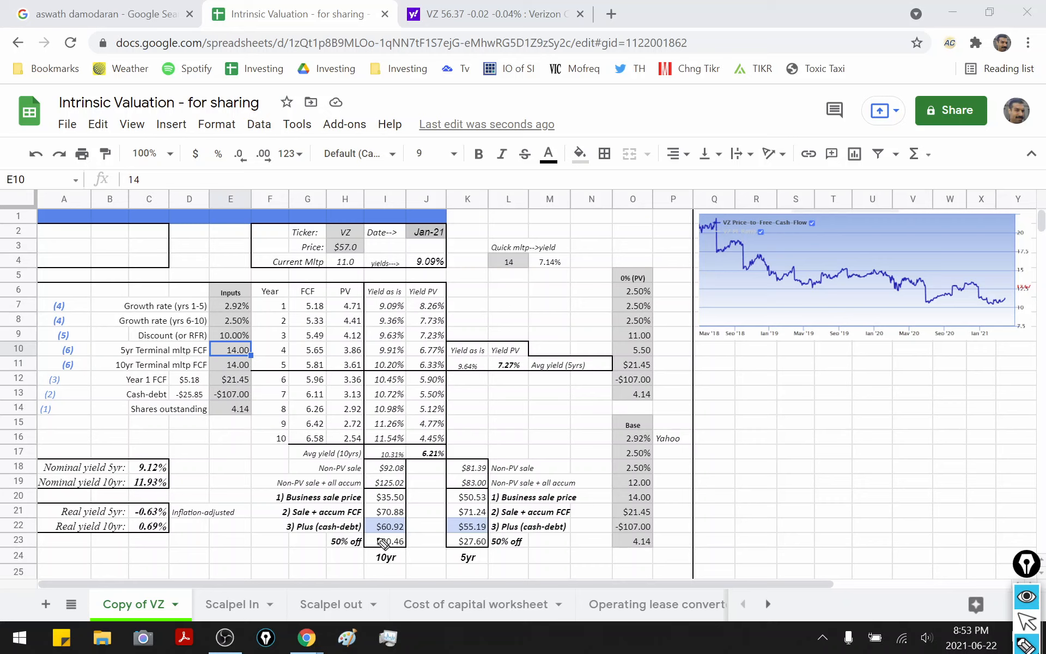
Point at the 5yr Terminal mltp FCF input and mark the history on the enlarged VZ Price-to-Free-Cash-Flow chart.
mouse_move(243, 333)
left_mouse_down()
mouse_move(210, 365)
mouse_move(233, 346)
left_mouse_up()
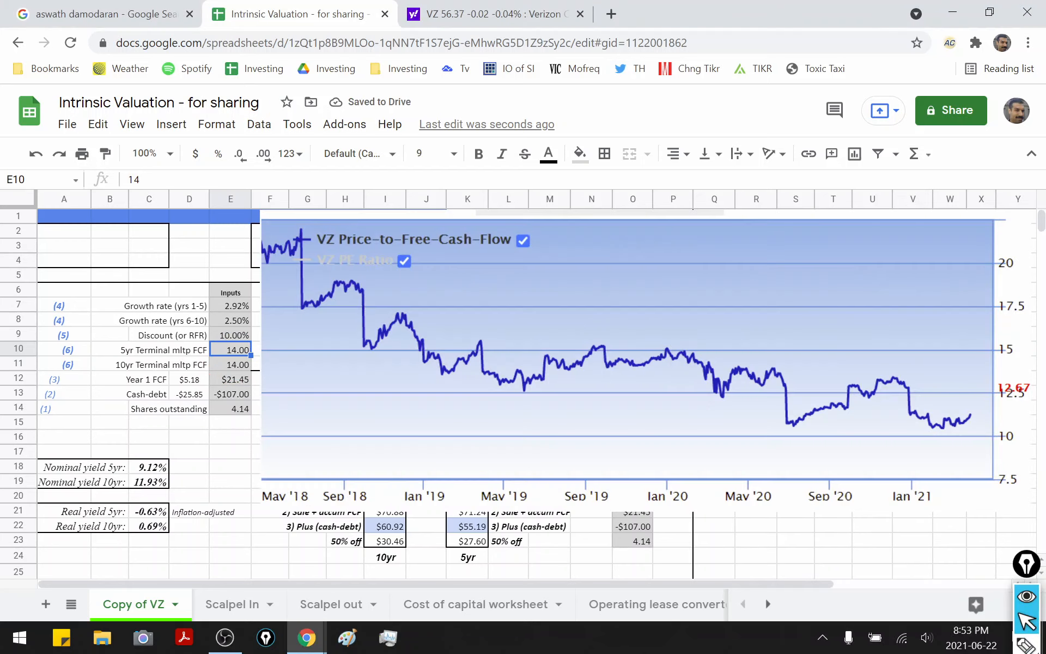
key("ctrl+shift+3")
mouse_move(354, 349)
left_mouse_down()
mouse_move(700, 273)
mouse_move(396, 375)
left_mouse_up()
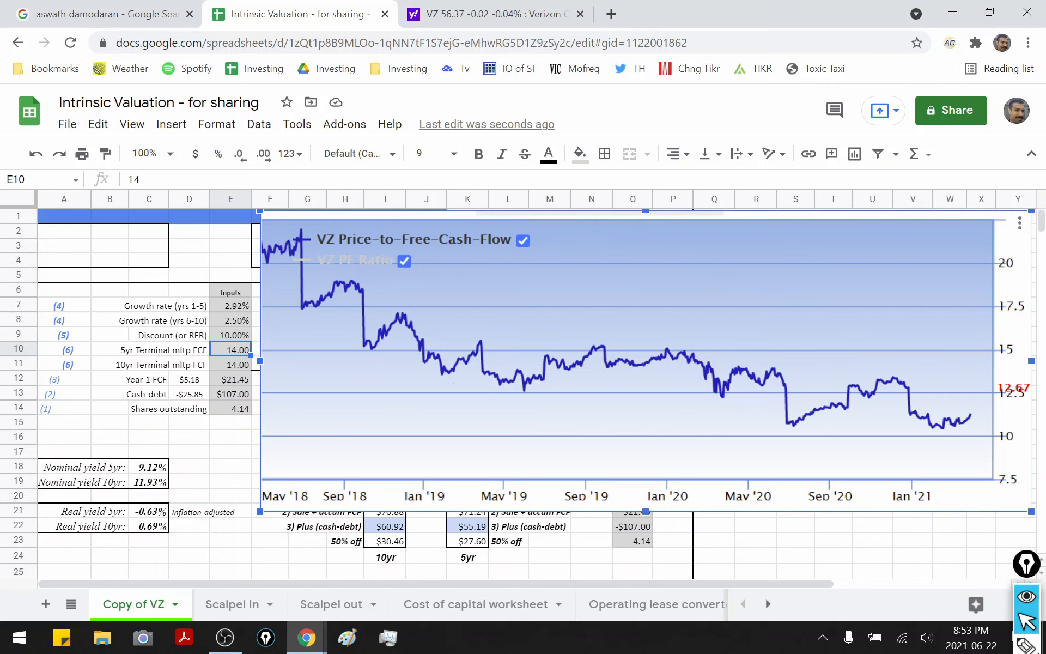
left_click_drag(736, 326, 693, 343)
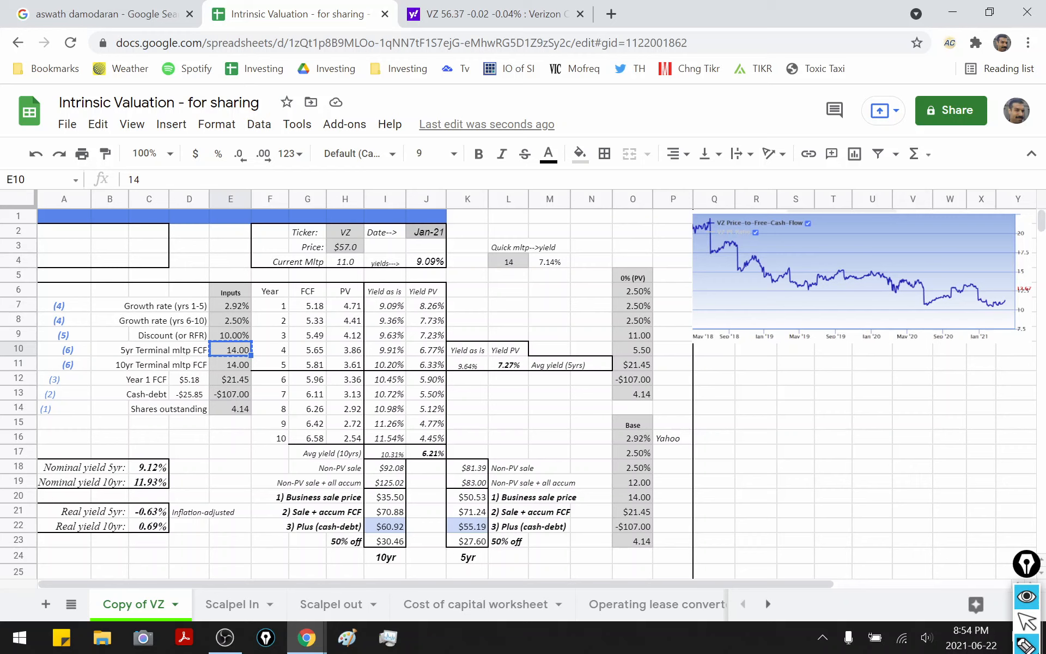
Draw arrows tying year 1 FCF to the growth and discount inputs, and the circled year 10 PV to the 10yr terminal multiple.
mouse_move(251, 368)
left_mouse_down()
mouse_move(321, 301)
mouse_move(283, 272)
mouse_move(249, 308)
mouse_move(257, 297)
mouse_move(286, 306)
mouse_move(260, 341)
left_mouse_up()
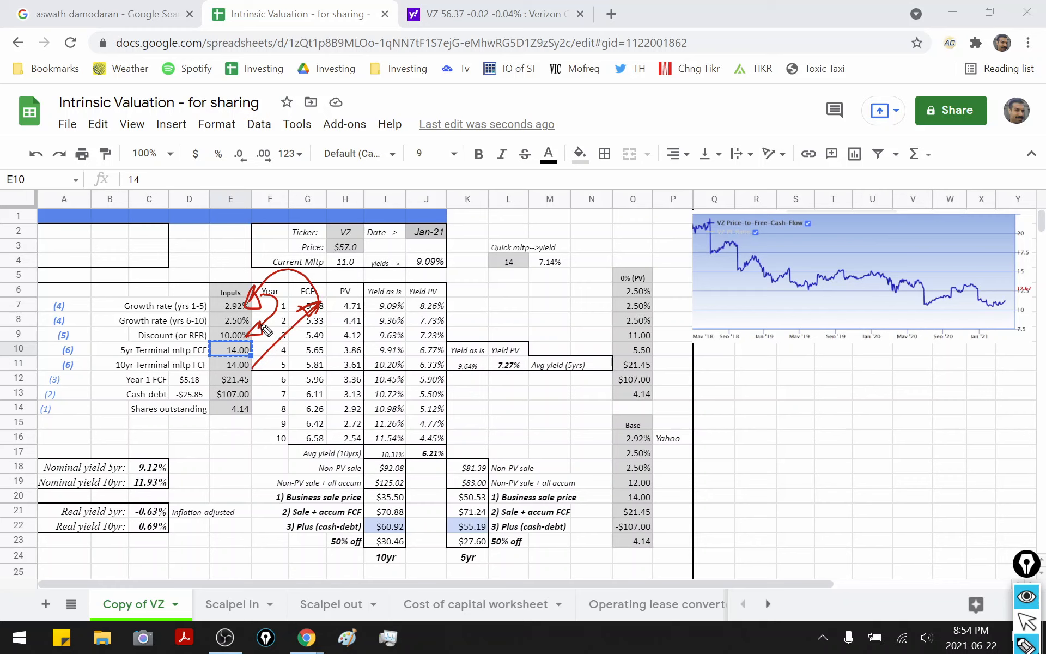
mouse_move(248, 537)
left_mouse_down()
mouse_move(279, 499)
mouse_move(270, 511)
left_mouse_up()
mouse_move(362, 428)
left_mouse_down()
mouse_move(318, 462)
mouse_move(249, 368)
left_mouse_up()
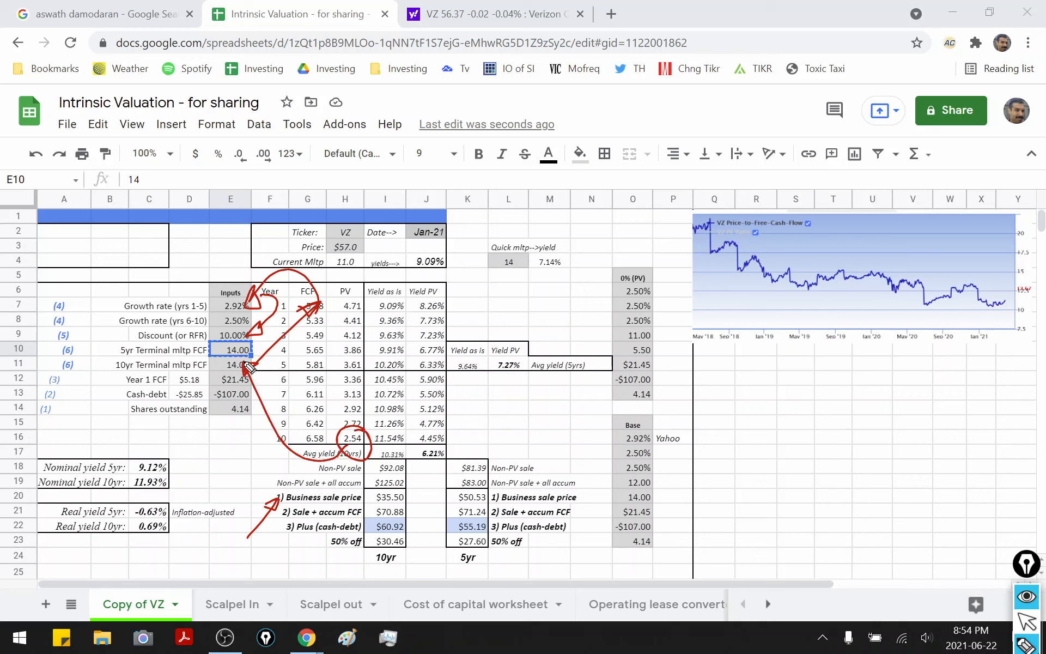
Undo the misplaced arrow, outline the ten-year PV column, and link the Plus (cash-debt) row to the Cash-debt input.
mouse_move(339, 487)
left_mouse_down()
mouse_move(256, 448)
mouse_move(243, 406)
mouse_move(241, 417)
left_mouse_up()
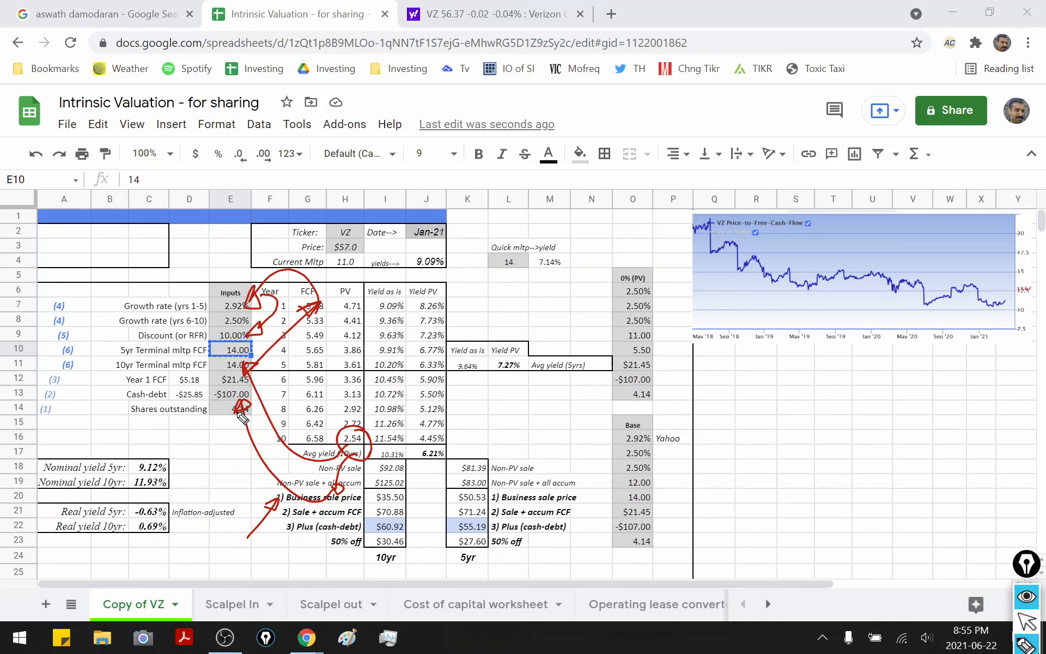
key("ctrl+z")
mouse_move(329, 343)
left_mouse_down()
mouse_move(366, 439)
mouse_move(333, 305)
left_mouse_up()
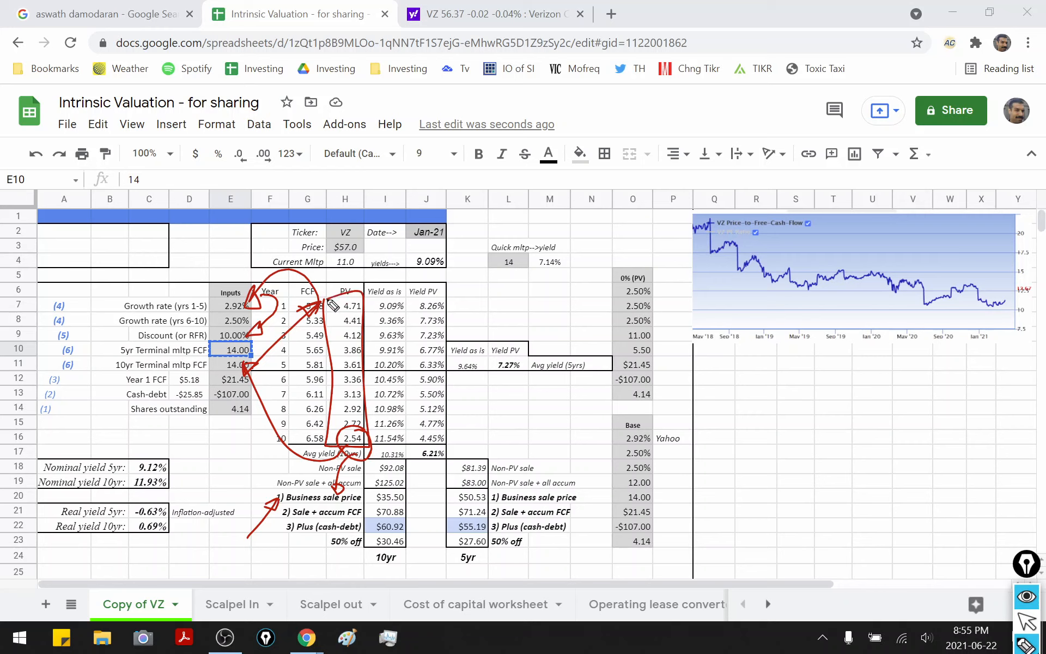
mouse_move(337, 488)
left_mouse_down()
mouse_move(356, 534)
mouse_move(253, 394)
mouse_move(254, 409)
left_mouse_up()
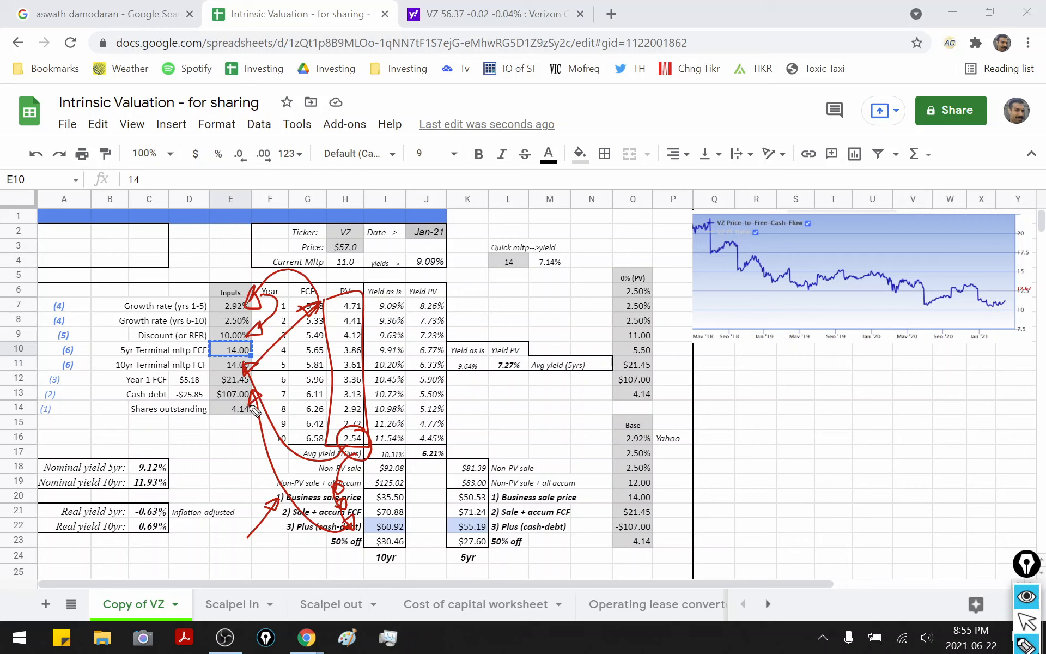
Circle the 10yr Plus (cash-debt) value, draw arrows to the 50% off, real yield and nominal yield figures, and erase the markings.
left_click_drag(410, 508, 395, 509)
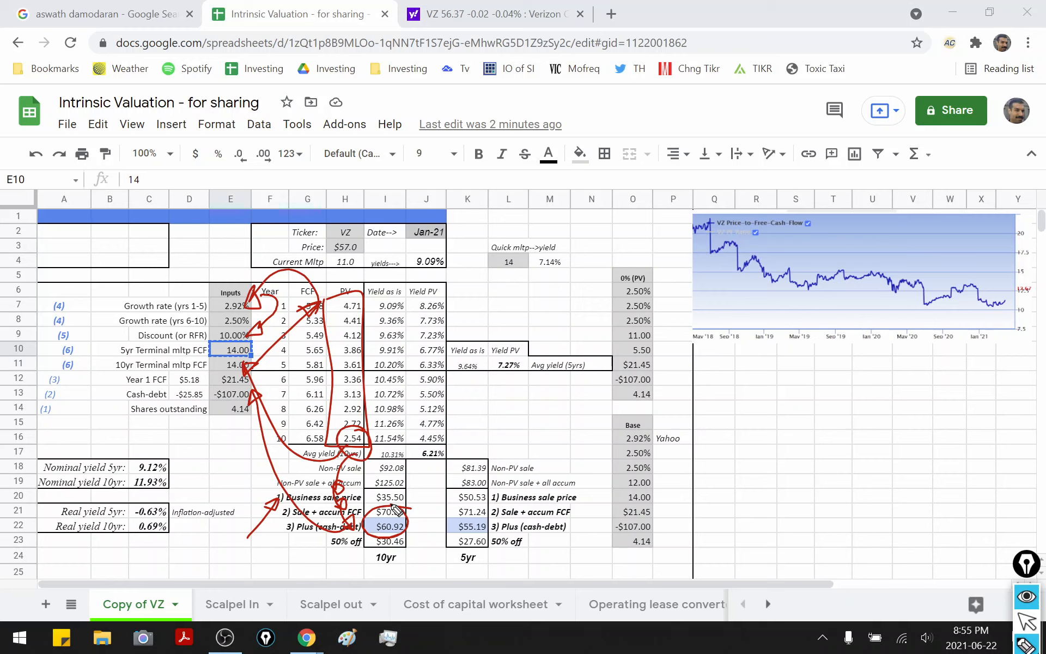
mouse_move(397, 509)
left_mouse_down()
mouse_move(426, 536)
mouse_move(323, 587)
mouse_move(190, 527)
mouse_move(212, 521)
mouse_move(188, 520)
mouse_move(215, 527)
mouse_move(188, 531)
mouse_move(210, 527)
mouse_move(188, 522)
mouse_move(281, 395)
mouse_move(256, 344)
mouse_move(264, 359)
left_mouse_up()
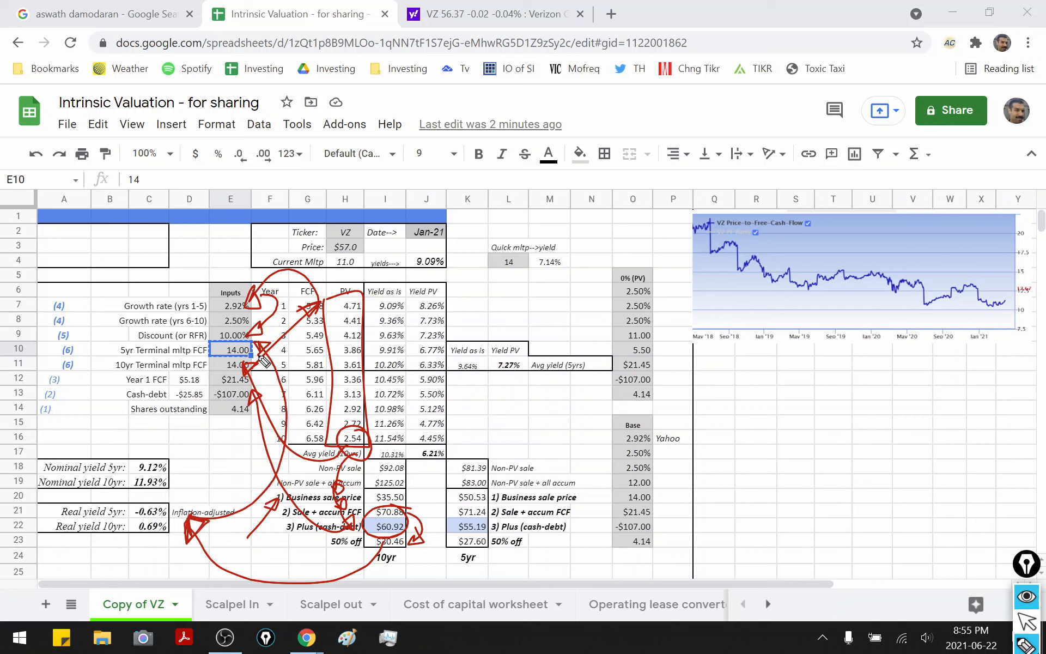
mouse_move(193, 513)
left_mouse_down()
mouse_move(206, 475)
mouse_move(185, 459)
mouse_move(190, 479)
mouse_move(195, 463)
left_mouse_up()
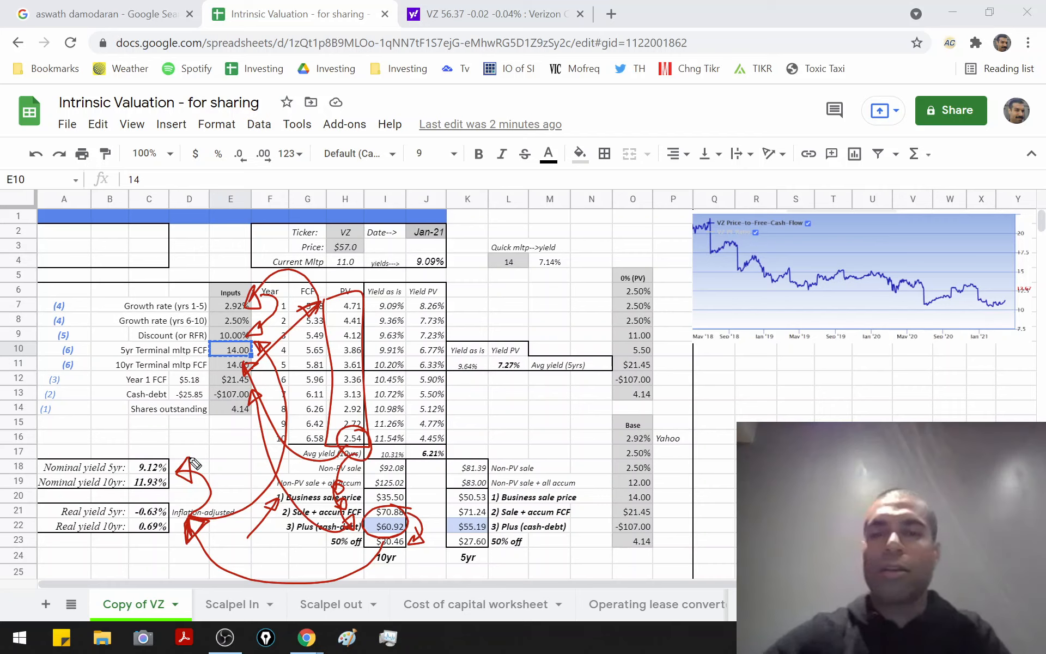
key("e")
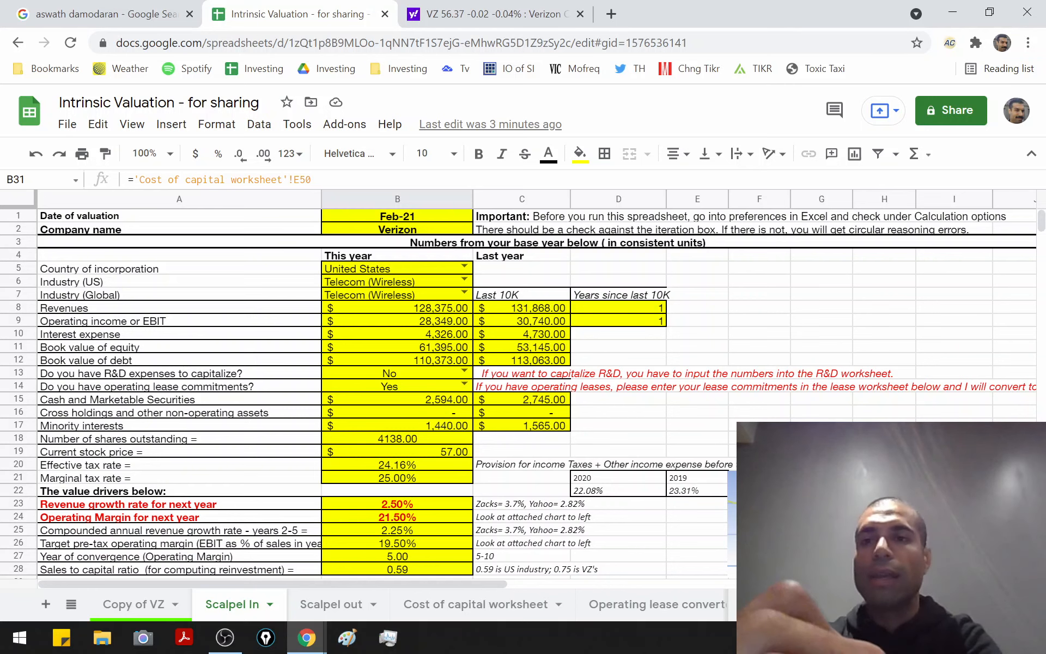
Show the Google search results for Aswath Damodaran and return to the Scalpel In sheet.
key("ctrl+shift+Tab")
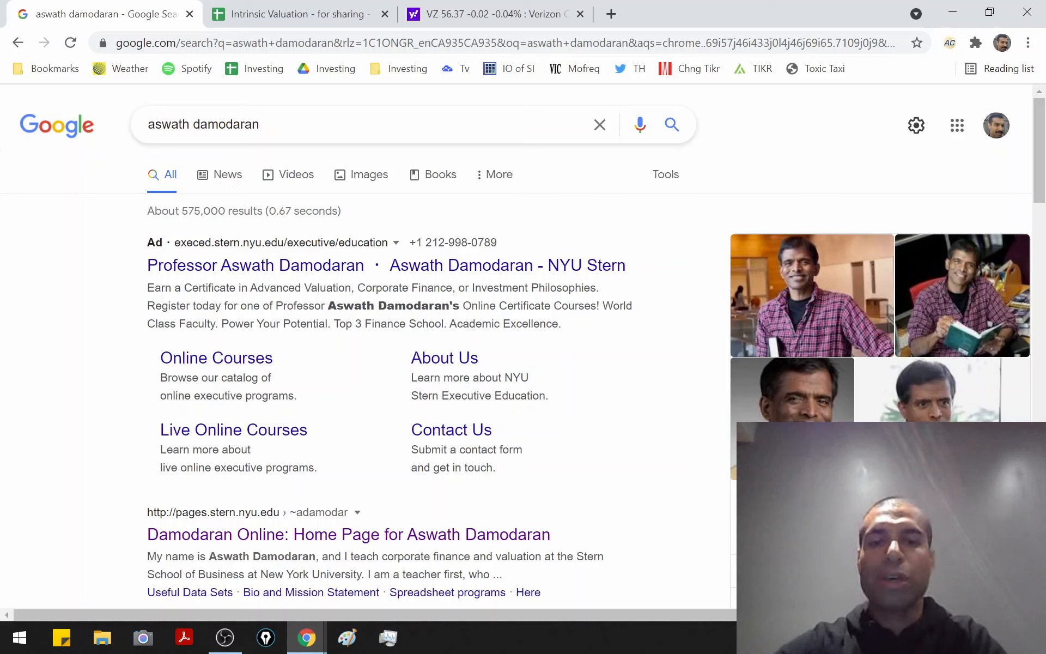
key("ctrl+2")
left_click_drag(735, 460, 736, 550)
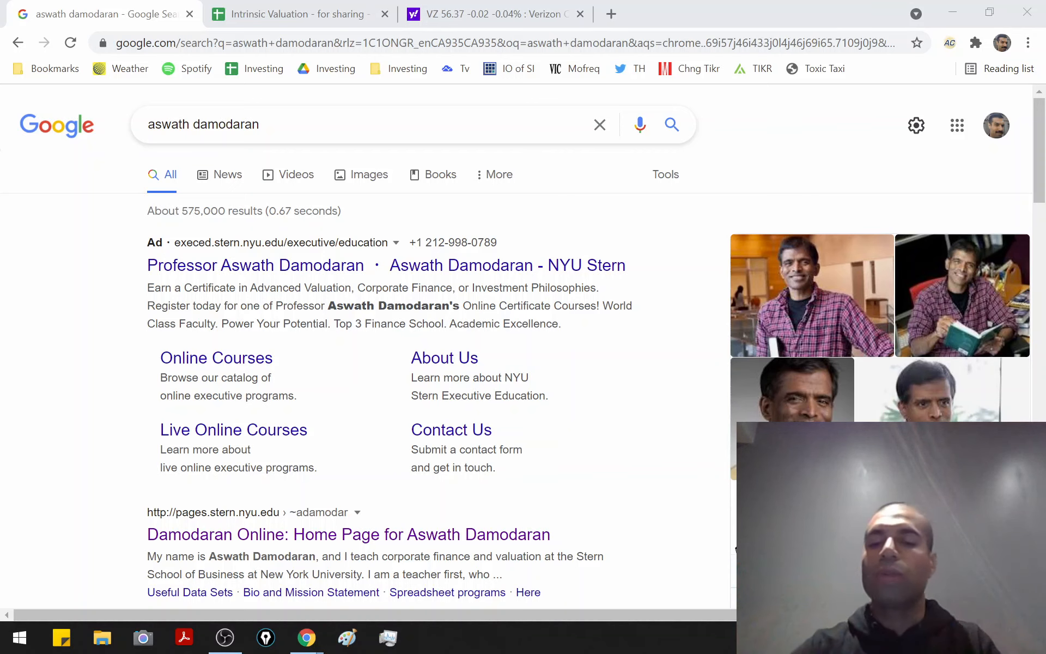
key("ctrl+Tab")
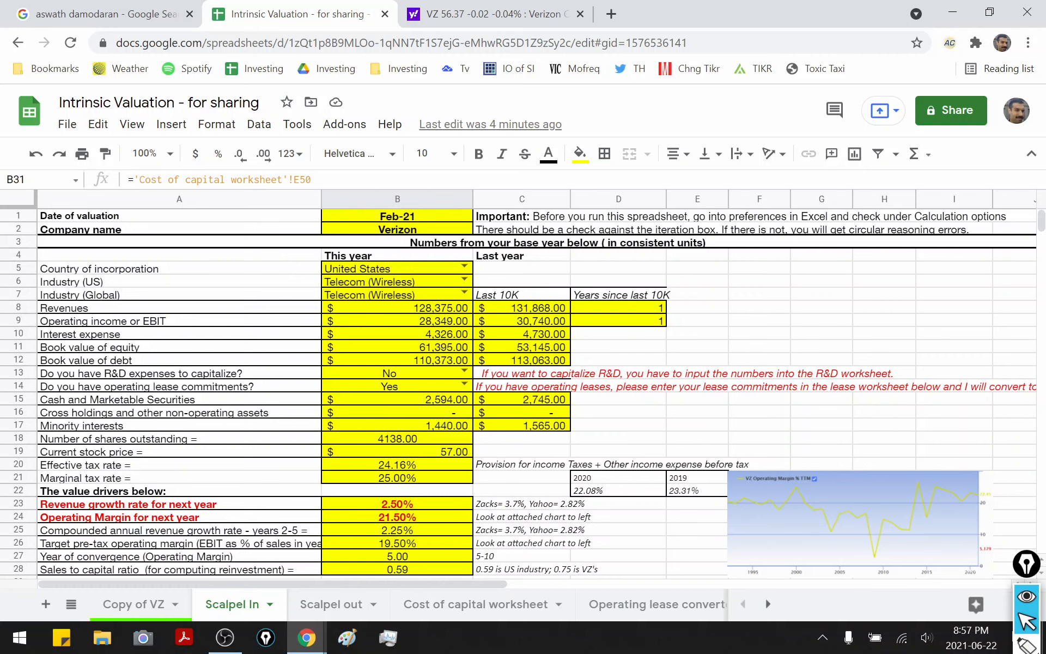
Draw arrows from the Scalpel In inputs to the Cost of capital and Operating lease converter sheets, circle the former, and clear the marks.
scroll(536, 394, "down", 3)
scroll(536, 394, "up", 3)
left_click_drag(423, 553, 496, 588)
mouse_move(440, 521)
left_mouse_down()
mouse_move(624, 575)
mouse_move(633, 557)
left_mouse_up()
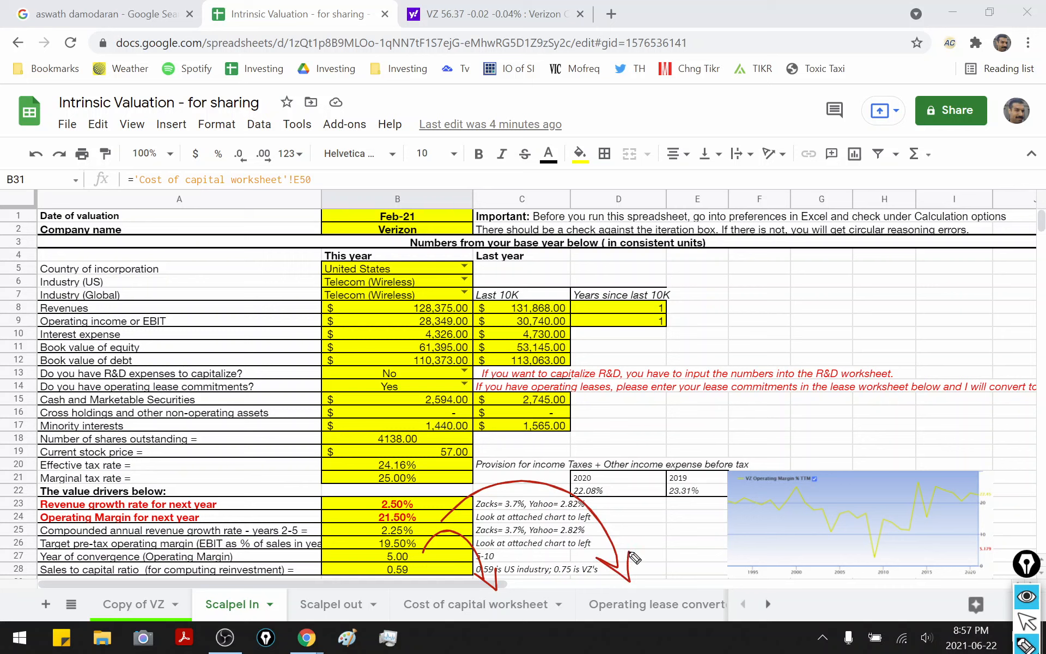
mouse_move(537, 563)
left_mouse_down()
mouse_move(455, 570)
mouse_move(572, 586)
mouse_move(531, 559)
left_mouse_up()
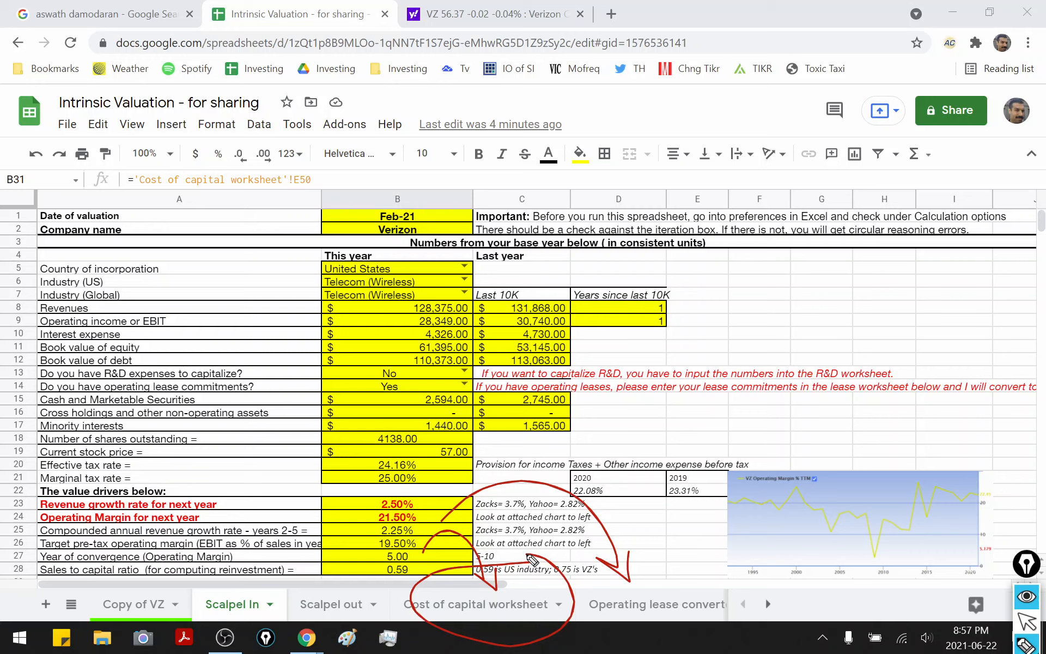
left_click(1026, 622)
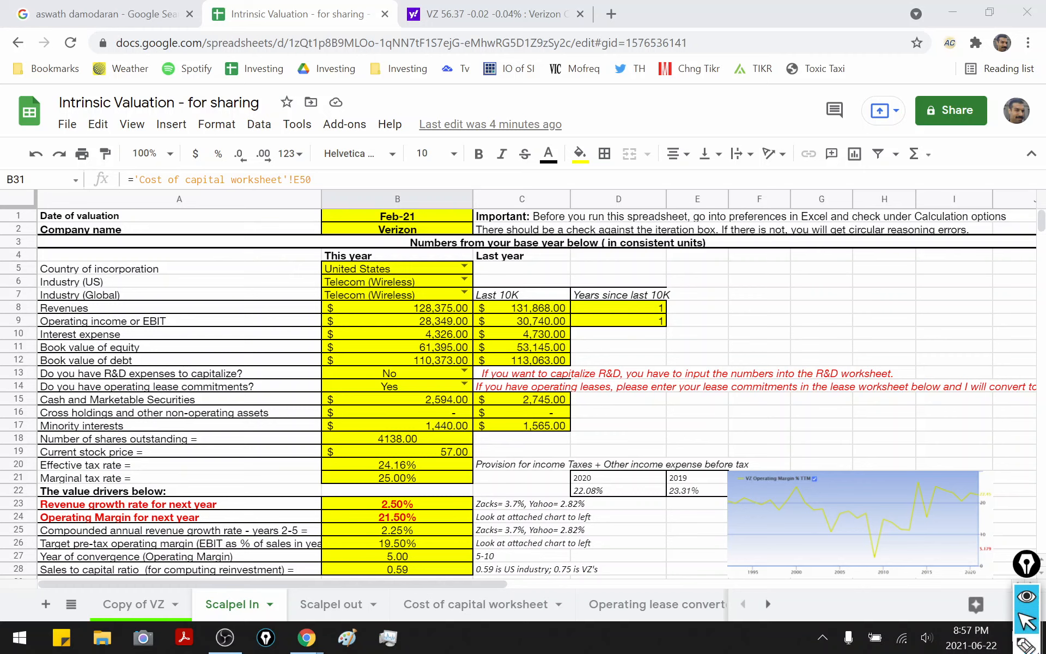
Browse the names of the workbook's supporting sheets as far as Country equity risk premiums and Synthetic rating.
left_click(768, 604)
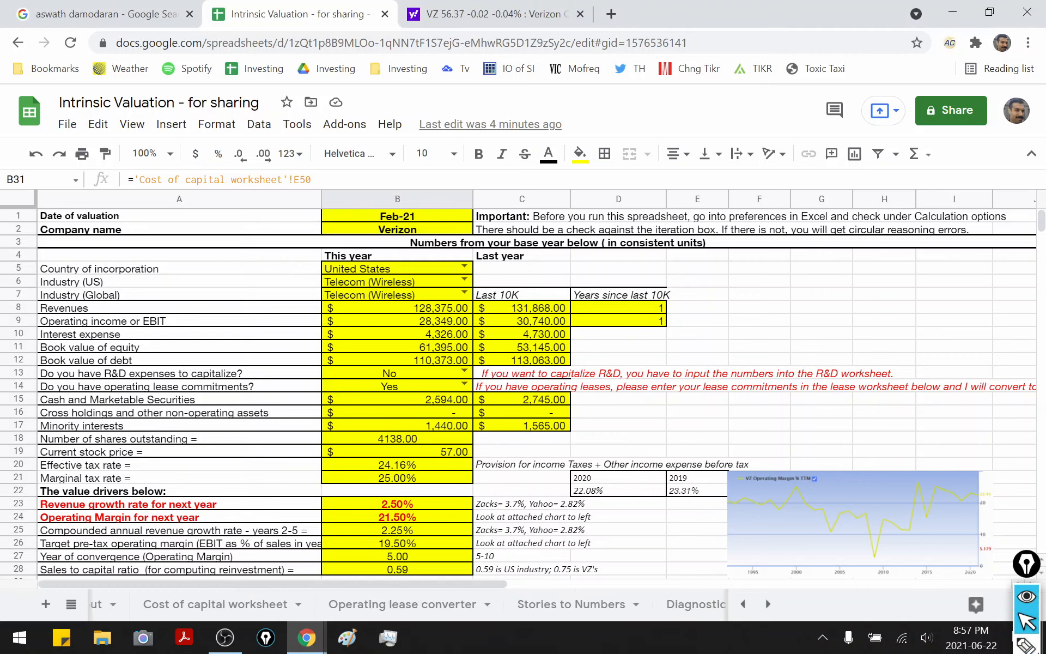
left_click(768, 603)
left_click(768, 604)
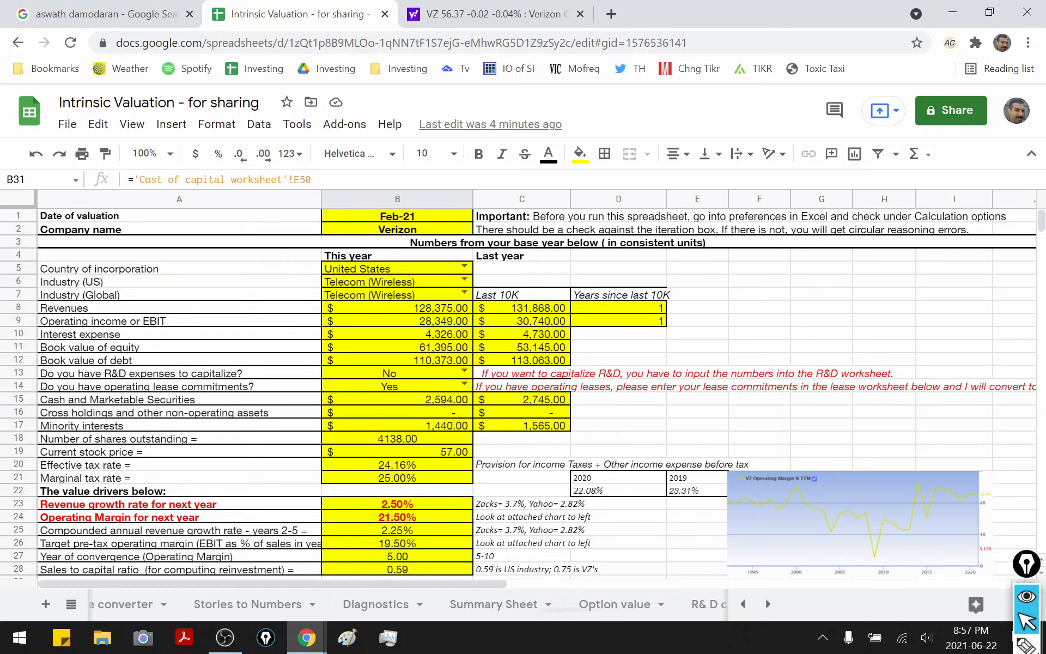
left_click(767, 603)
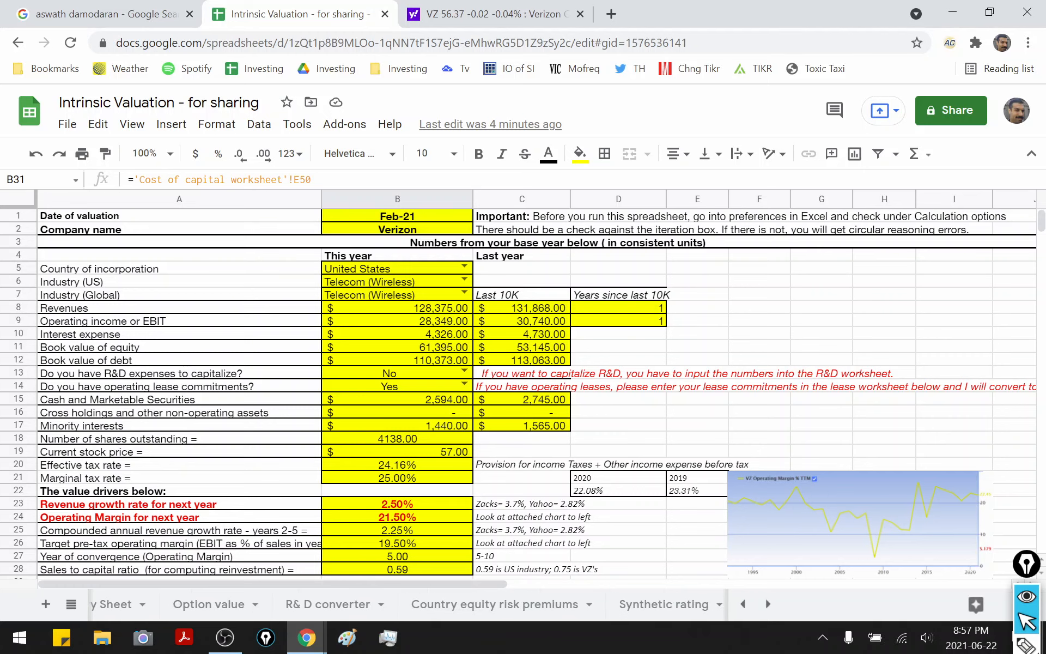
left_click(768, 603)
Handwrite and circle "ERP" with an arrow toward the Country equity risk premiums sheet, and clear the annotation.
left_click(1026, 645)
mouse_move(528, 463)
left_mouse_down()
mouse_move(479, 493)
mouse_move(426, 568)
left_mouse_up()
left_click_drag(436, 527, 457, 557)
mouse_move(574, 382)
left_mouse_down()
mouse_move(643, 402)
mouse_move(673, 347)
mouse_move(730, 351)
left_mouse_up()
mouse_move(578, 474)
left_mouse_down()
mouse_move(745, 399)
mouse_move(601, 446)
left_mouse_up()
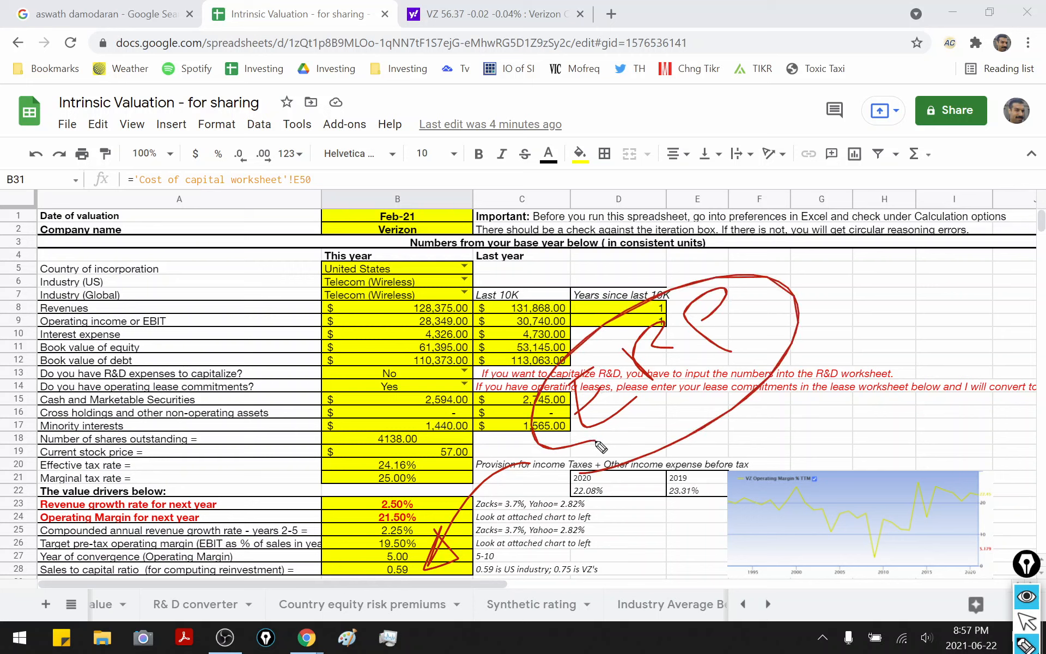
key("ctrl+shift+7")
key("ctrl+shift+2")
Browse the remaining sheet names through Industry Average Beta and Trailing 12 month, and return to the first sheets.
left_click(768, 603)
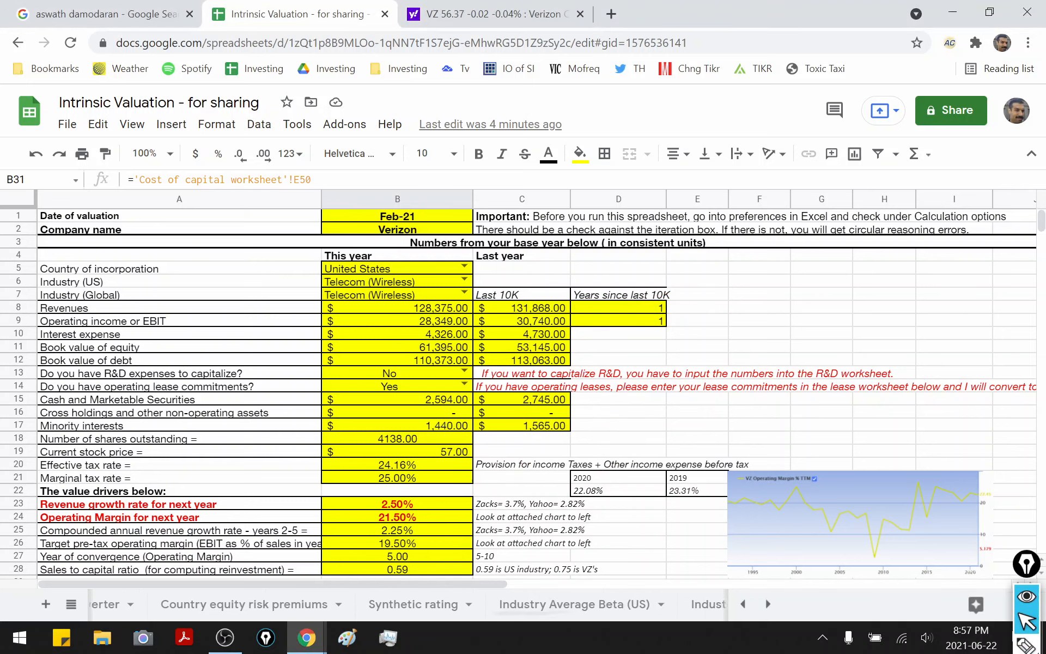
left_click(768, 604)
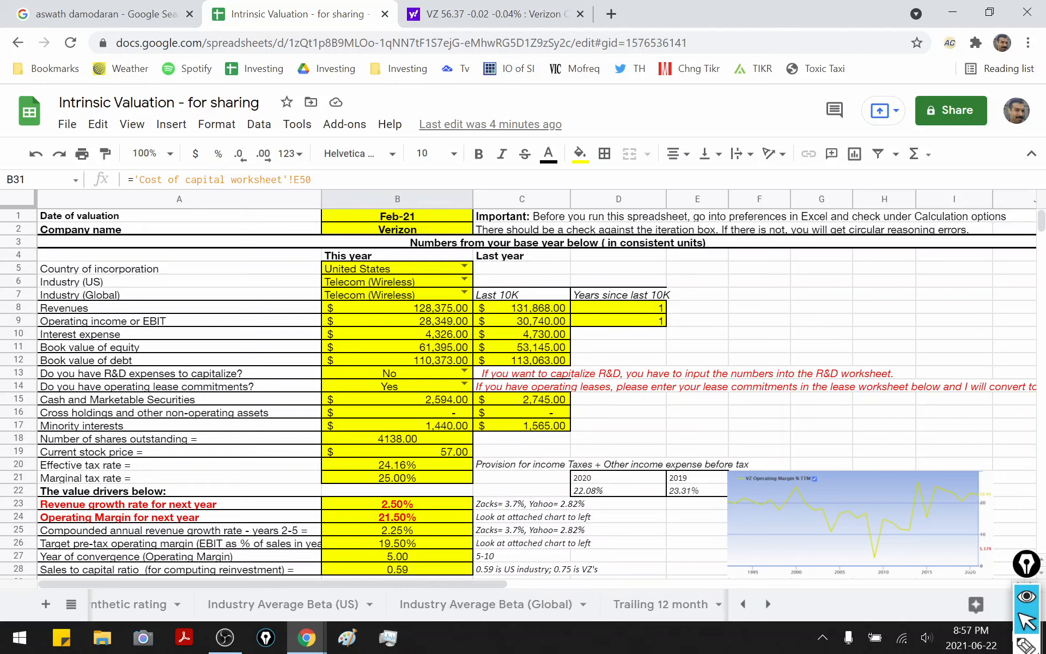
left_click(743, 603)
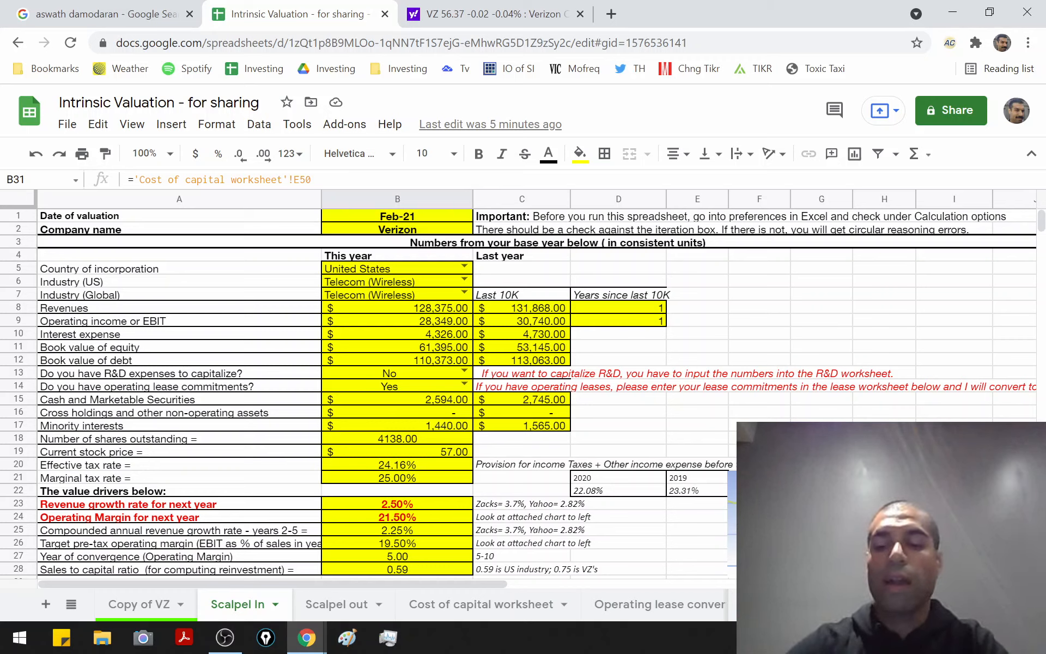
Bracket the base-year inputs on the Scalpel In sheet, add tick strokes beside their labels, and clear the markings.
key("ctrl+shift+3")
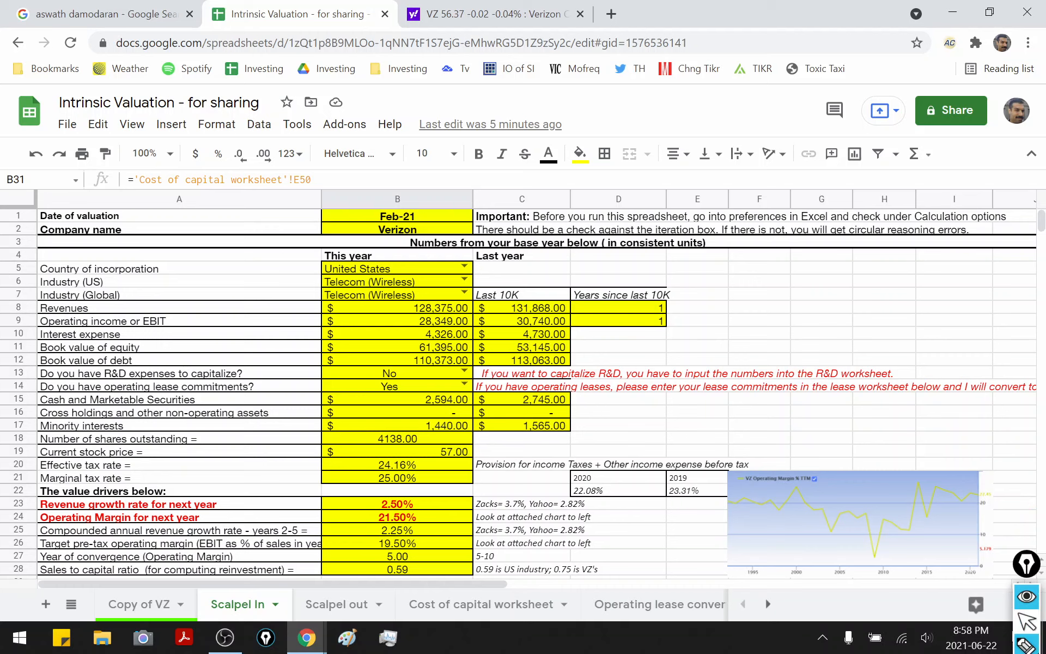
mouse_move(318, 252)
left_mouse_down()
mouse_move(275, 400)
mouse_move(299, 513)
left_mouse_up()
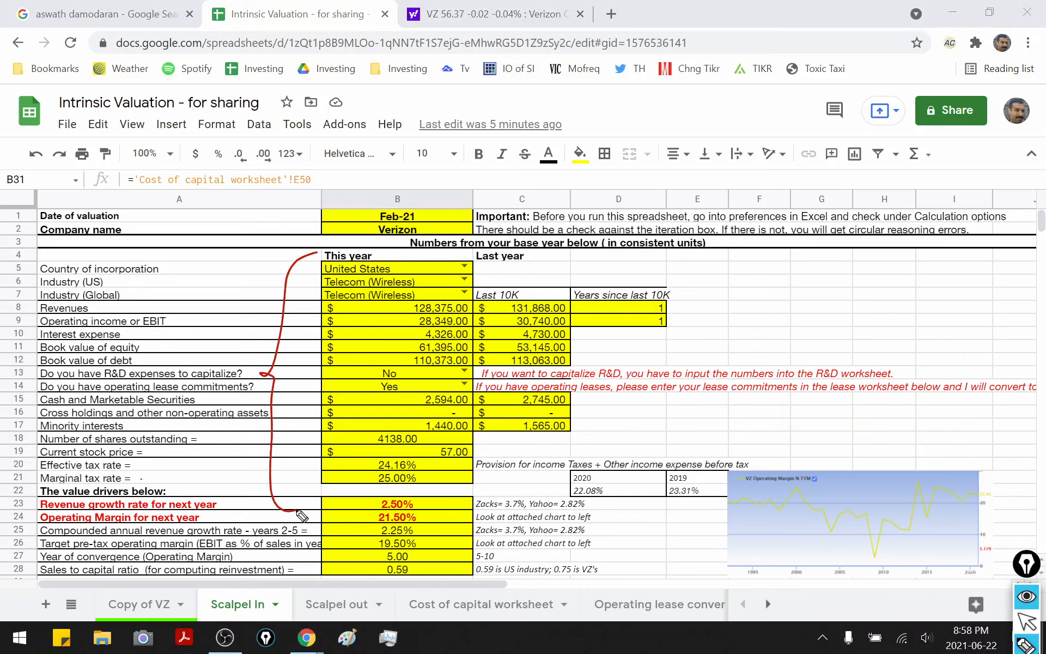
left_click_drag(141, 479, 169, 448)
left_click_drag(143, 339, 167, 320)
left_click_drag(158, 270, 185, 249)
key("ctrl+shift+7")
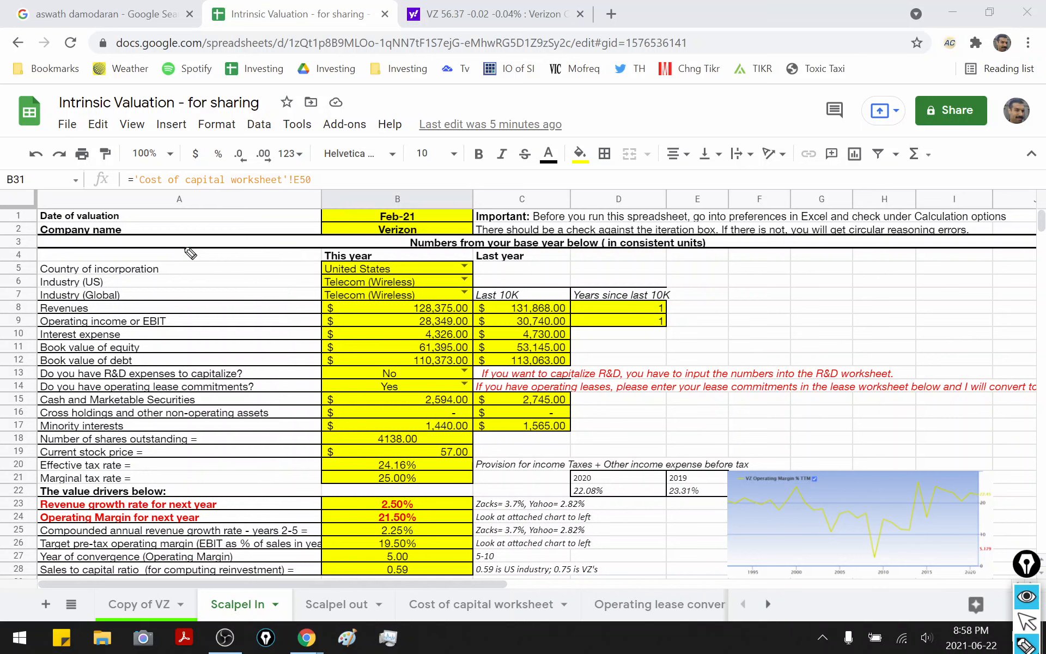
Bracket the value drivers in rows 23 to 28, tick their values, and draw an arrow to Initial cost of capital.
key("ctrl+shift+2")
scroll(487, 369, "down", 4)
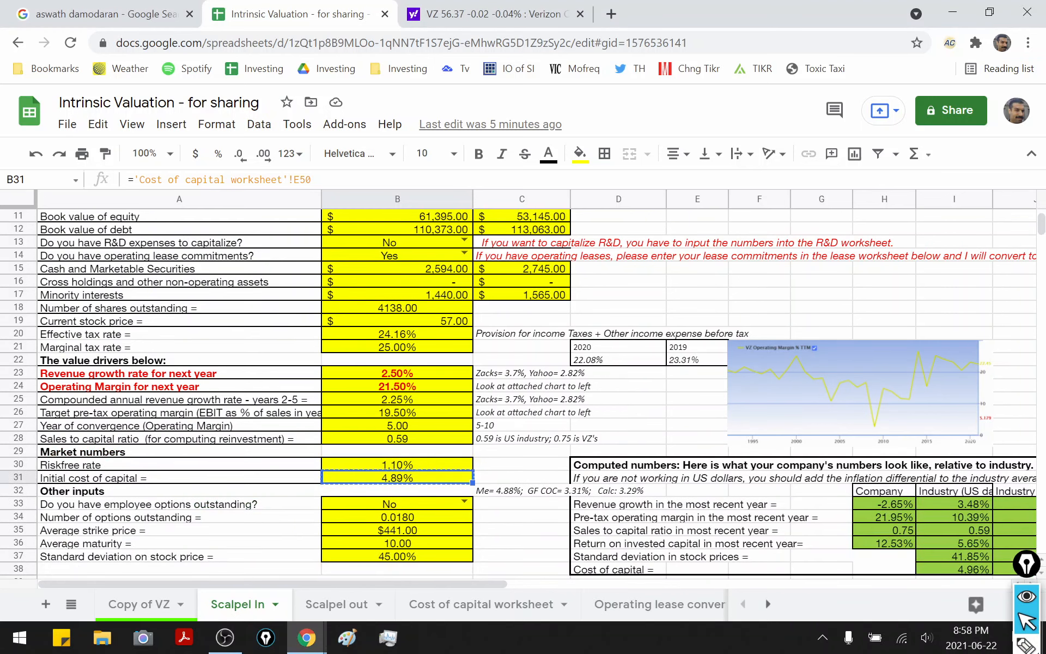
left_click_drag(488, 369, 482, 453)
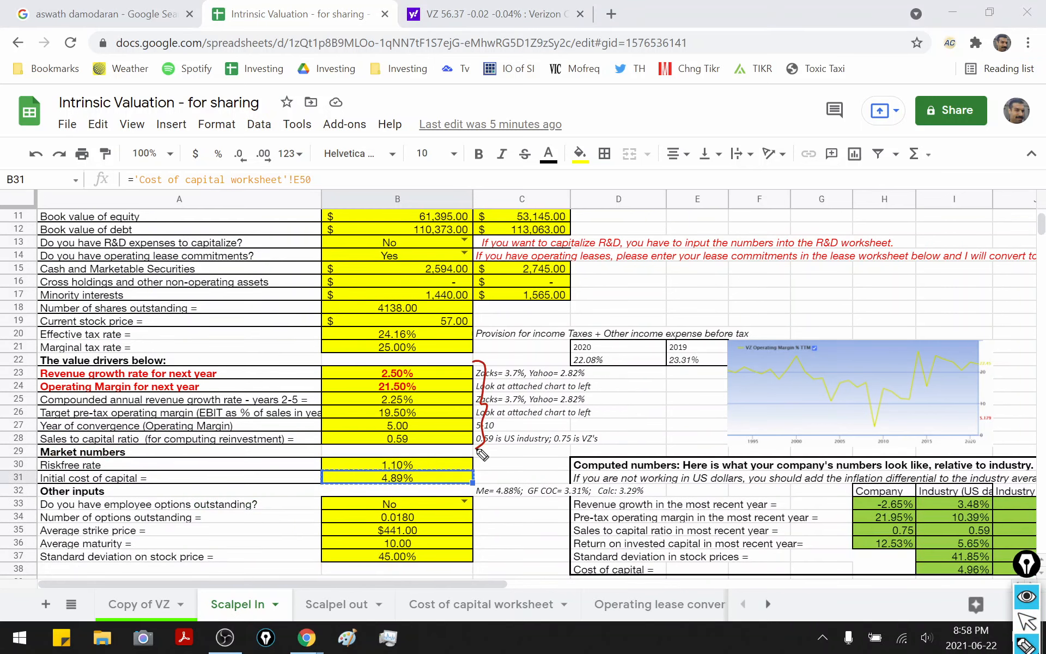
mouse_move(424, 374)
left_mouse_down()
mouse_move(448, 349)
mouse_move(475, 364)
left_mouse_up()
left_click_drag(422, 401, 436, 388)
left_click_drag(431, 429, 452, 408)
mouse_move(514, 429)
left_mouse_down()
mouse_move(477, 471)
mouse_move(486, 463)
left_mouse_up()
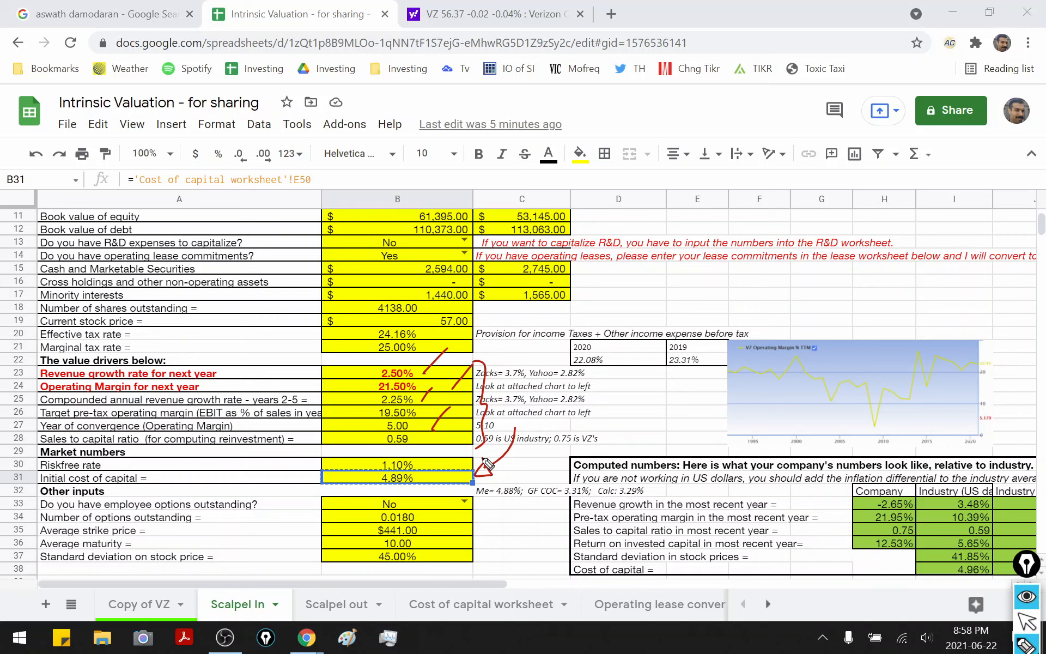
Draw arrows from Initial cost of capital to the Cost of capital worksheet and Scalpel In sheet names, and clear the markings.
mouse_move(482, 467)
left_mouse_down()
mouse_move(509, 566)
mouse_move(500, 582)
left_mouse_up()
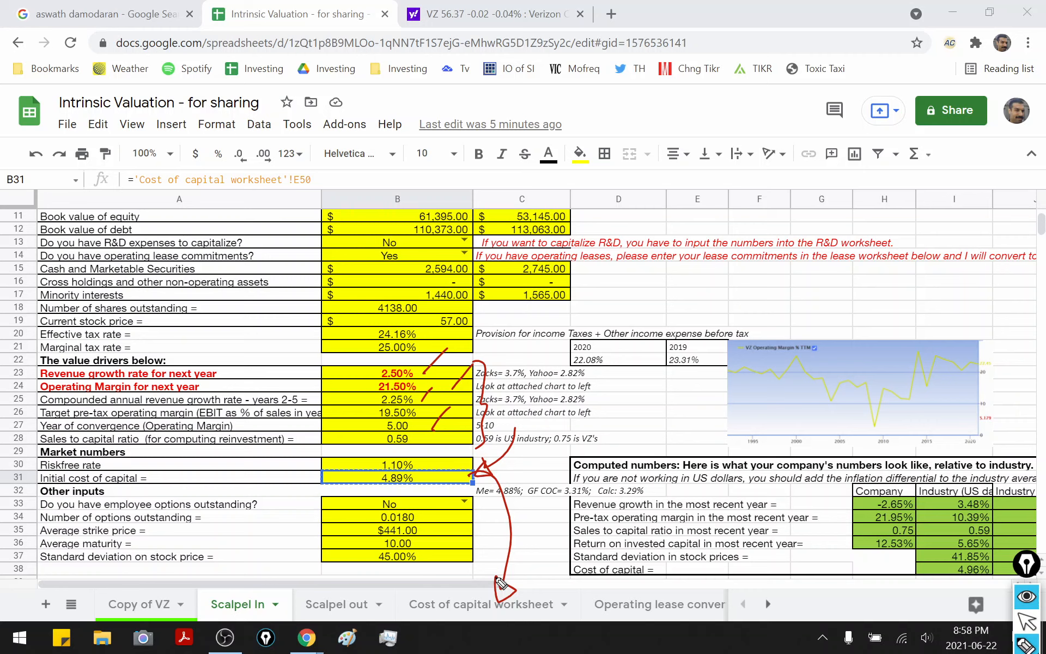
mouse_move(306, 506)
left_mouse_down()
mouse_move(276, 572)
mouse_move(288, 586)
mouse_move(310, 572)
mouse_move(547, 560)
mouse_move(522, 564)
left_mouse_up()
key("ctrl+z")
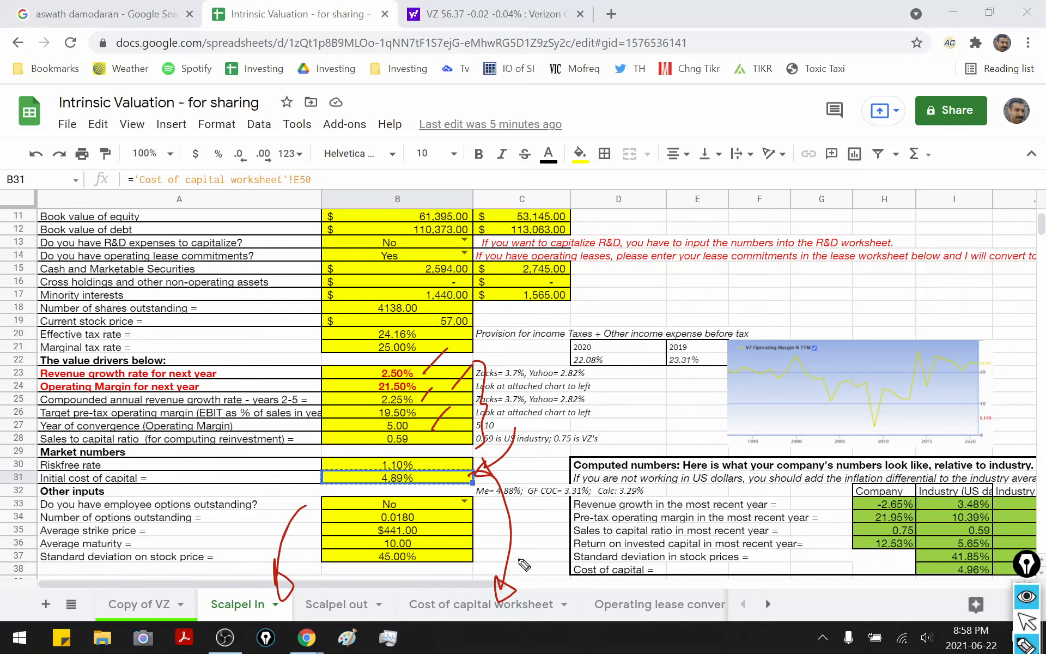
key("ctrl+z")
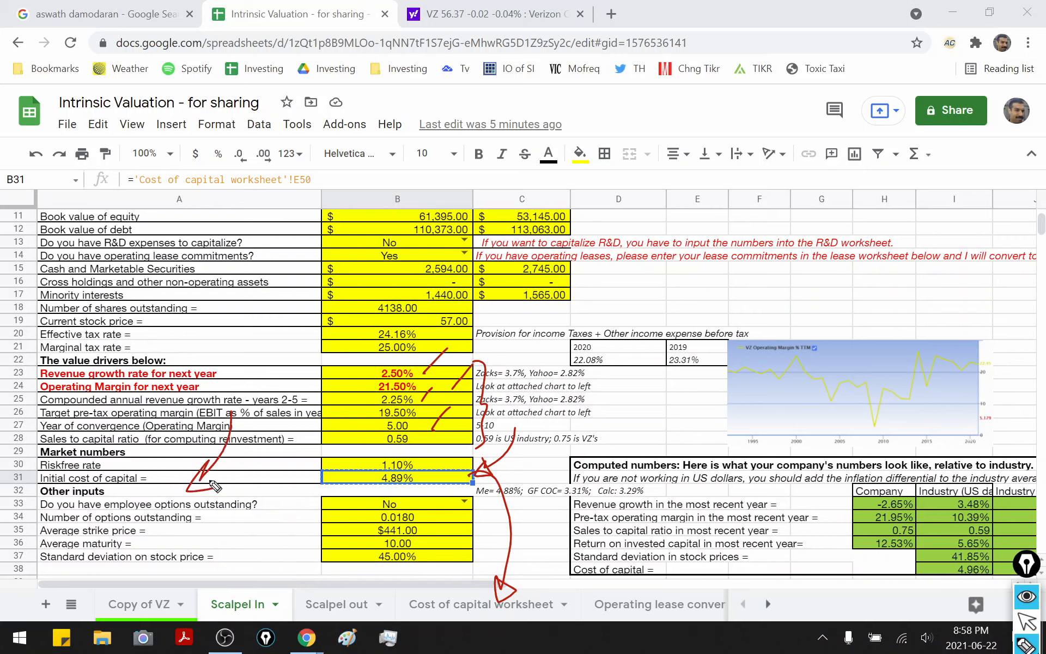
key("Escape")
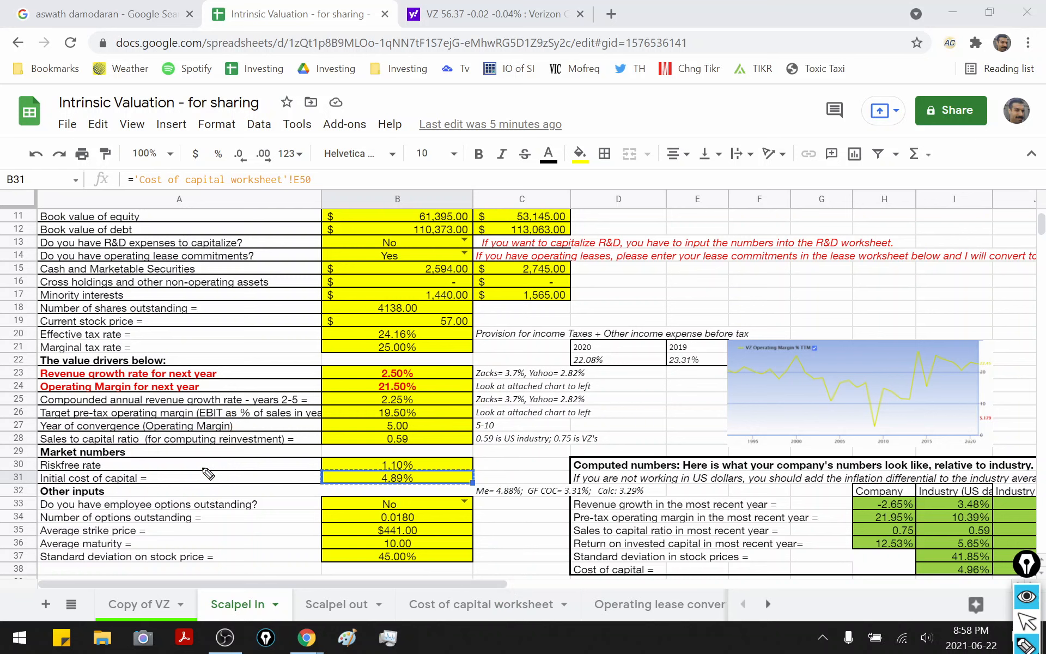
Bracket the default assumptions in rows 41 to 65 of the Scalpel In sheet.
scroll(209, 473, "down", 10)
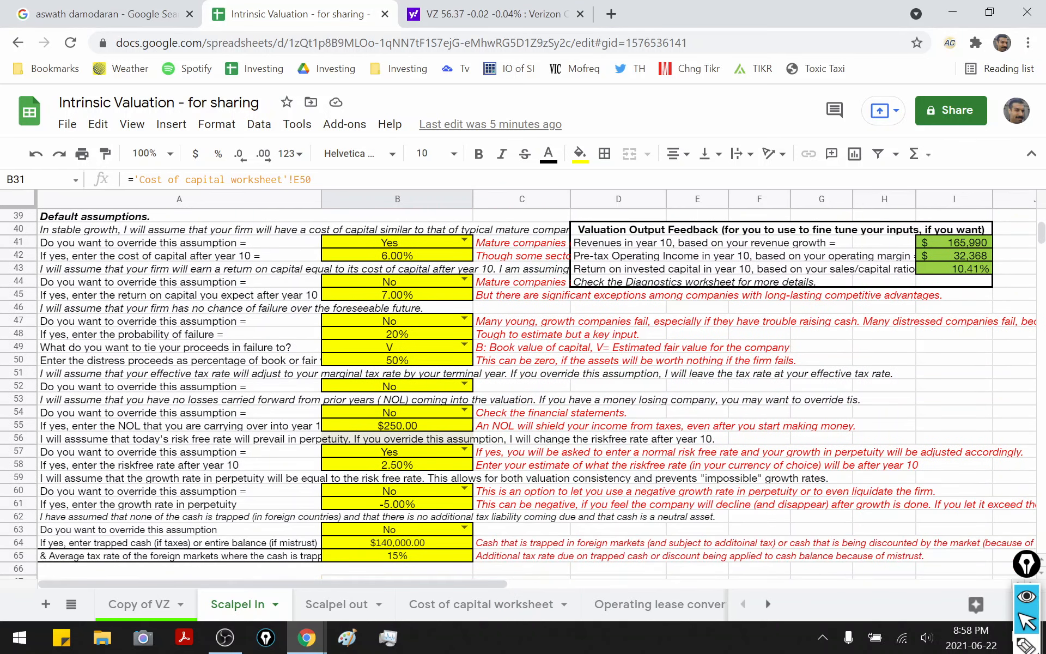
mouse_move(311, 238)
left_mouse_down()
mouse_move(287, 330)
mouse_move(282, 419)
mouse_move(314, 573)
left_mouse_up()
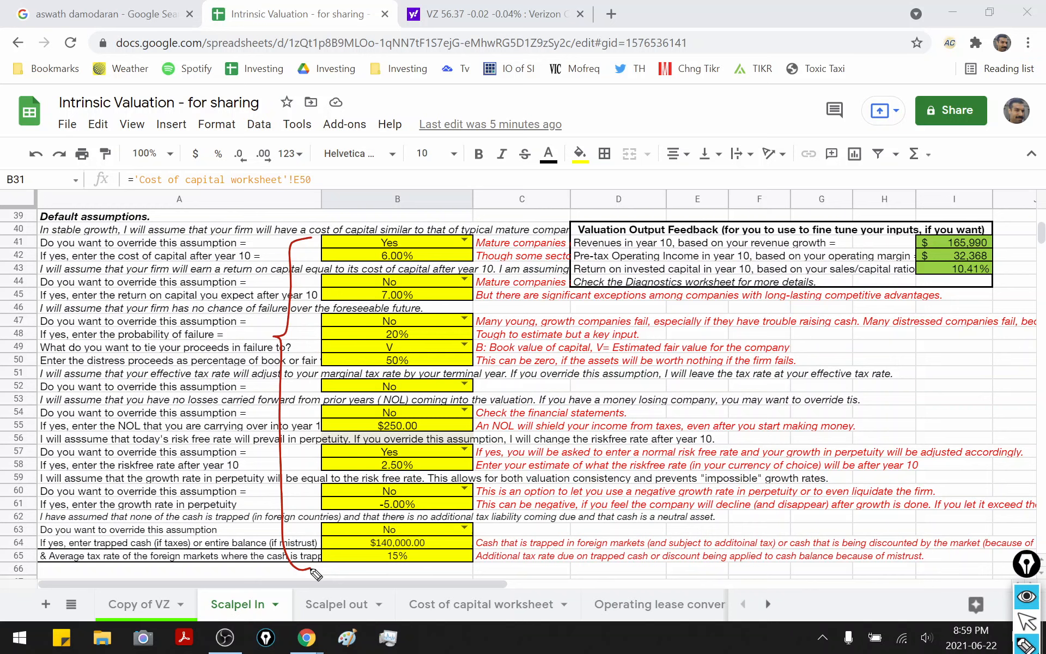
On the Scalpel out sheet, draw arrows down the Base year figures and toward PV(FCFF), and clear the markings.
left_click(336, 603)
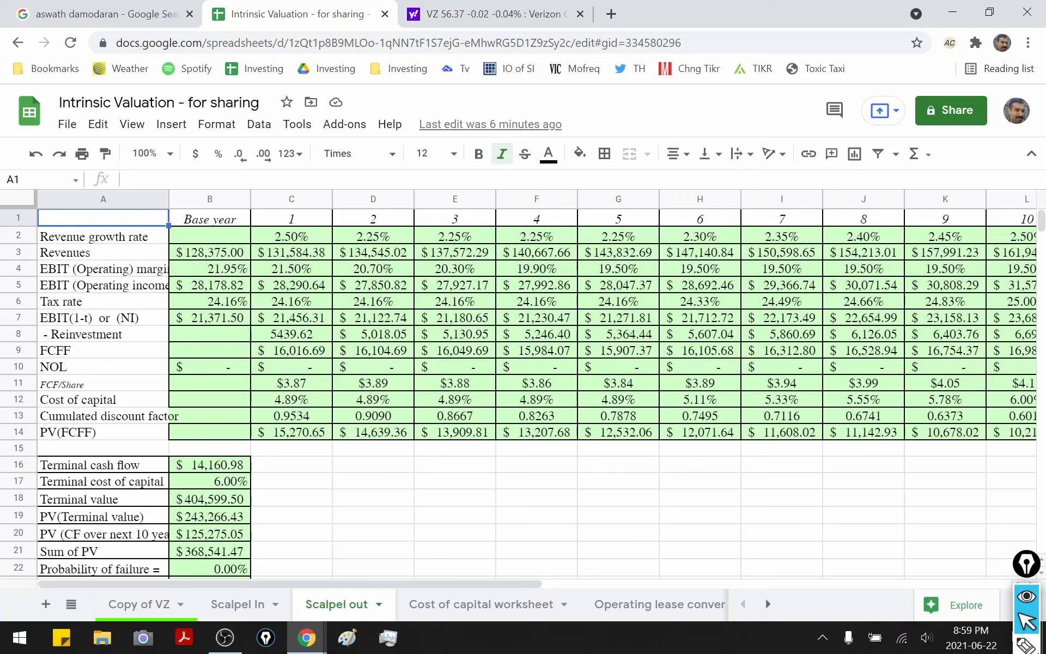
left_click(1026, 645)
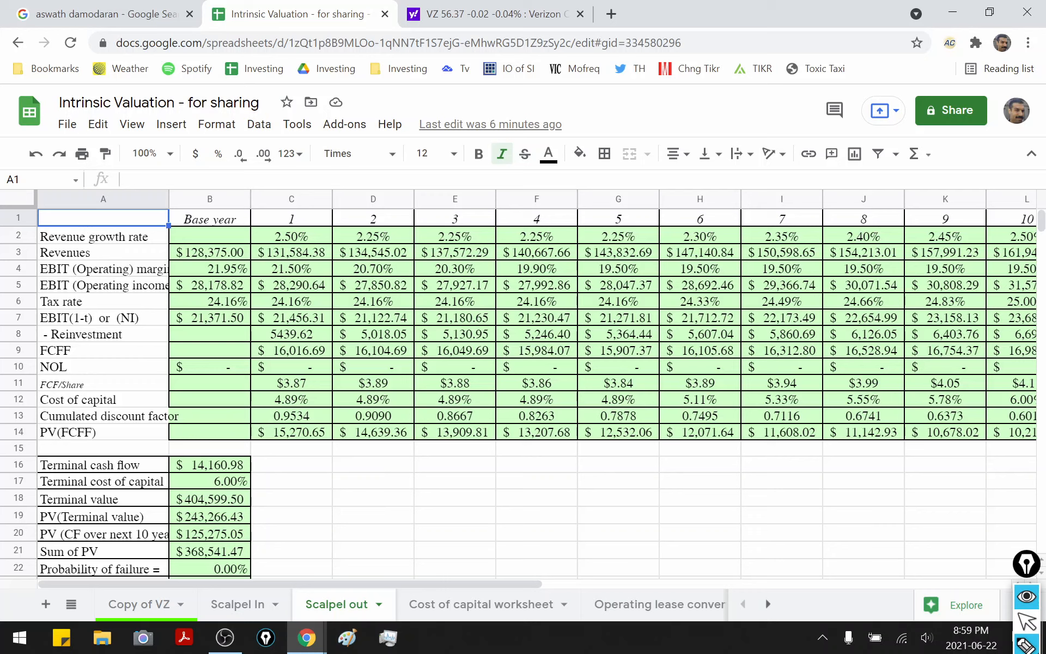
mouse_move(319, 210)
left_mouse_down()
mouse_move(305, 245)
mouse_move(365, 229)
mouse_move(357, 239)
mouse_move(666, 228)
mouse_move(637, 228)
mouse_move(648, 214)
left_mouse_up()
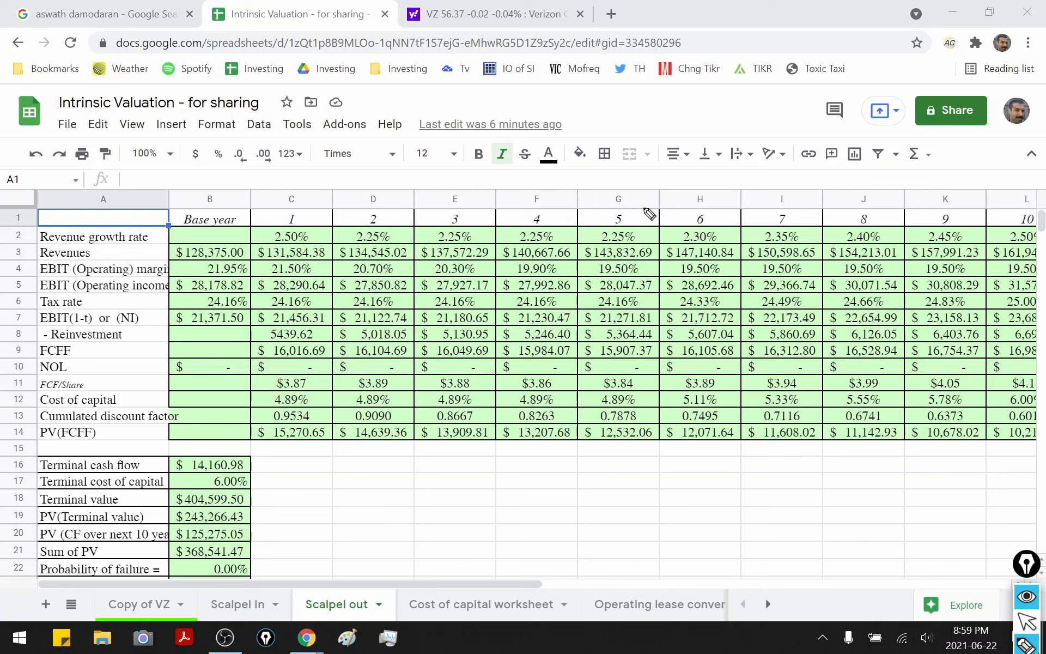
mouse_move(226, 197)
left_mouse_down()
mouse_move(183, 283)
mouse_move(196, 305)
mouse_move(158, 360)
mouse_move(178, 349)
mouse_move(188, 384)
mouse_move(171, 400)
mouse_move(183, 403)
left_mouse_up()
left_click_drag(127, 362, 121, 429)
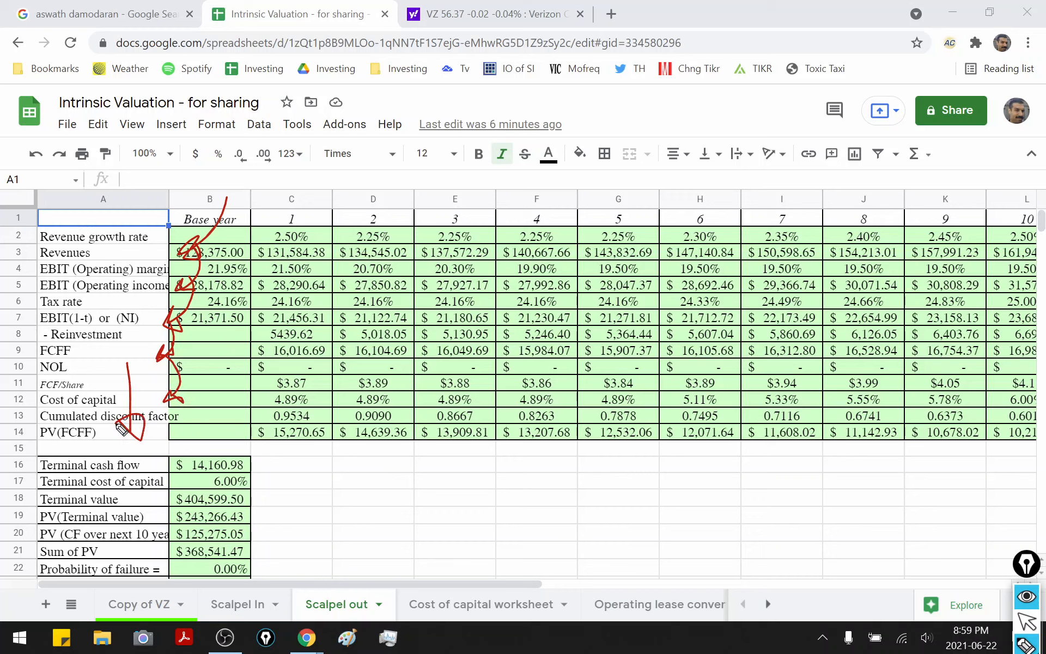
key("ctrl+shift+c")
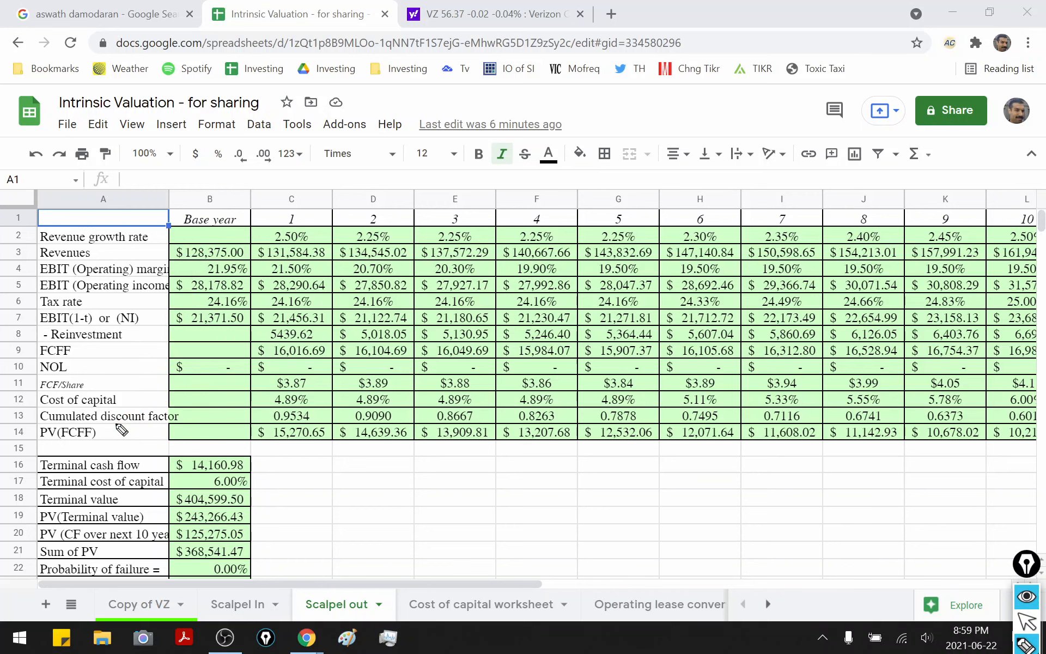
Review the yearly projections through Terminal year, and inspect the Terminal cash flow and Sum of PV cells.
scroll(536, 327, "right", 5)
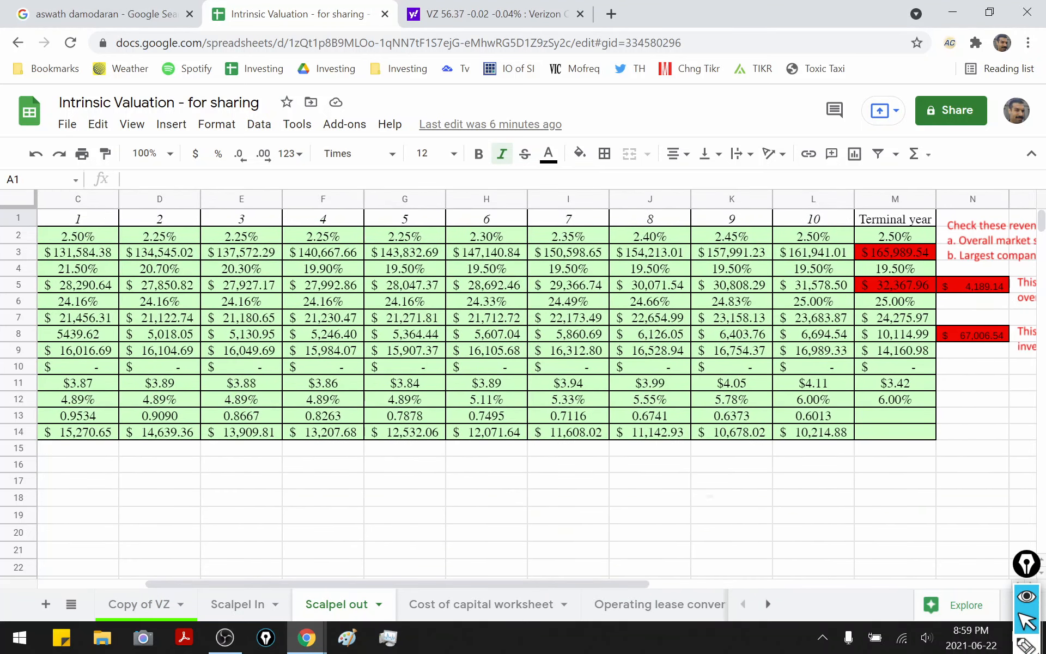
scroll(537, 384, "left", 3)
scroll(536, 384, "down", 3)
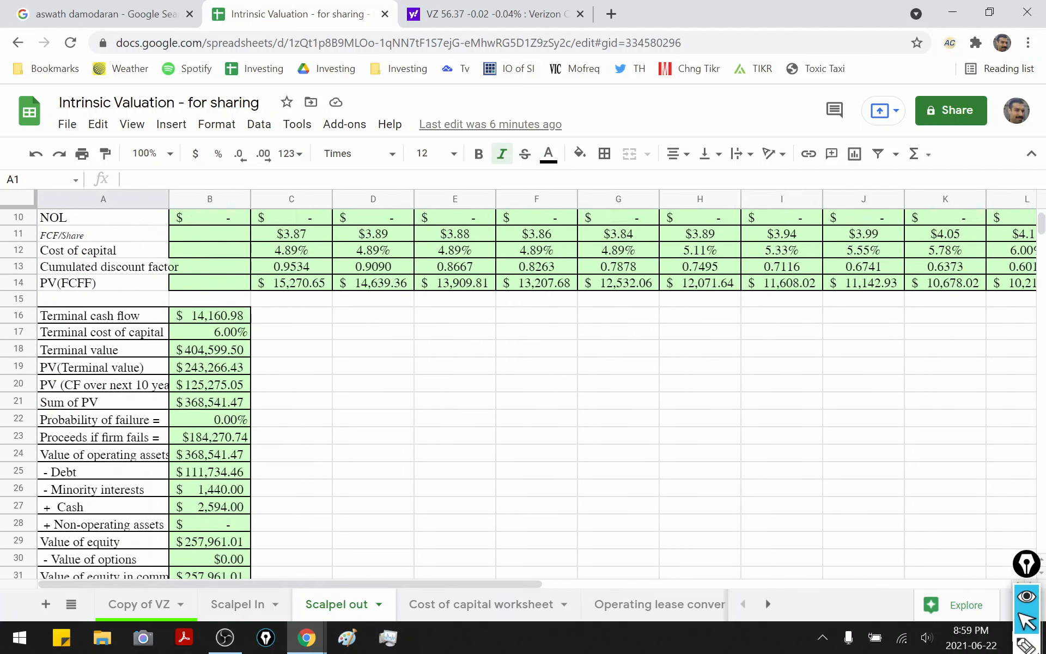
left_click(209, 315)
left_click(210, 401)
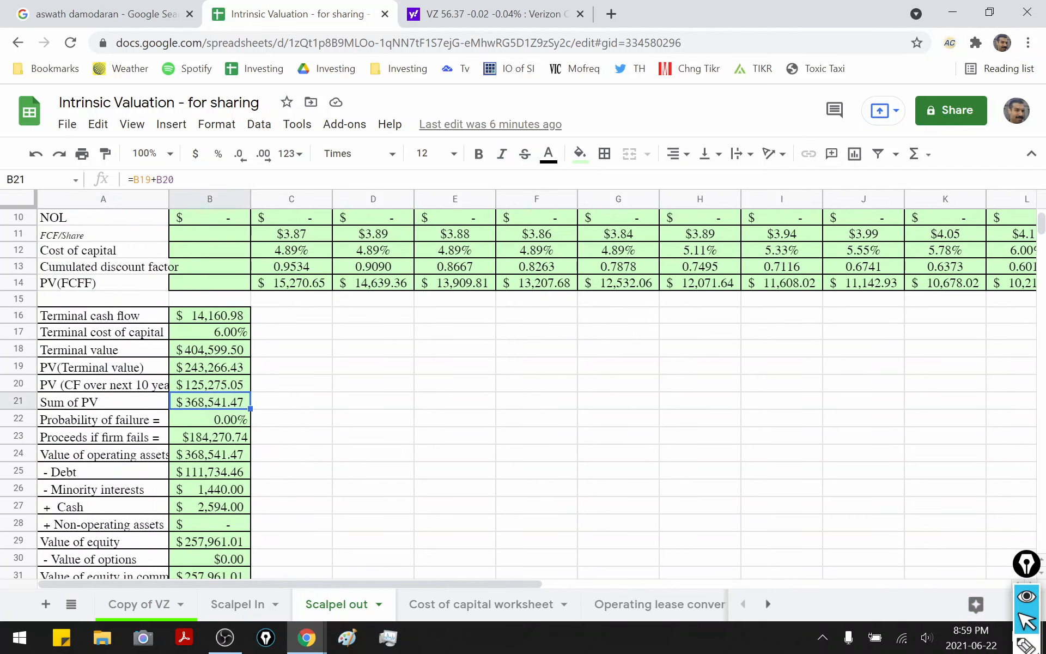
Draw a pointing stroke toward the Sum of PV value on the Scalpel out sheet, and clear it.
left_click(1026, 645)
mouse_move(306, 462)
left_mouse_down()
mouse_move(265, 401)
mouse_move(266, 414)
left_mouse_up()
key("ctrl+shift+7")
key("ctrl+shift+2")
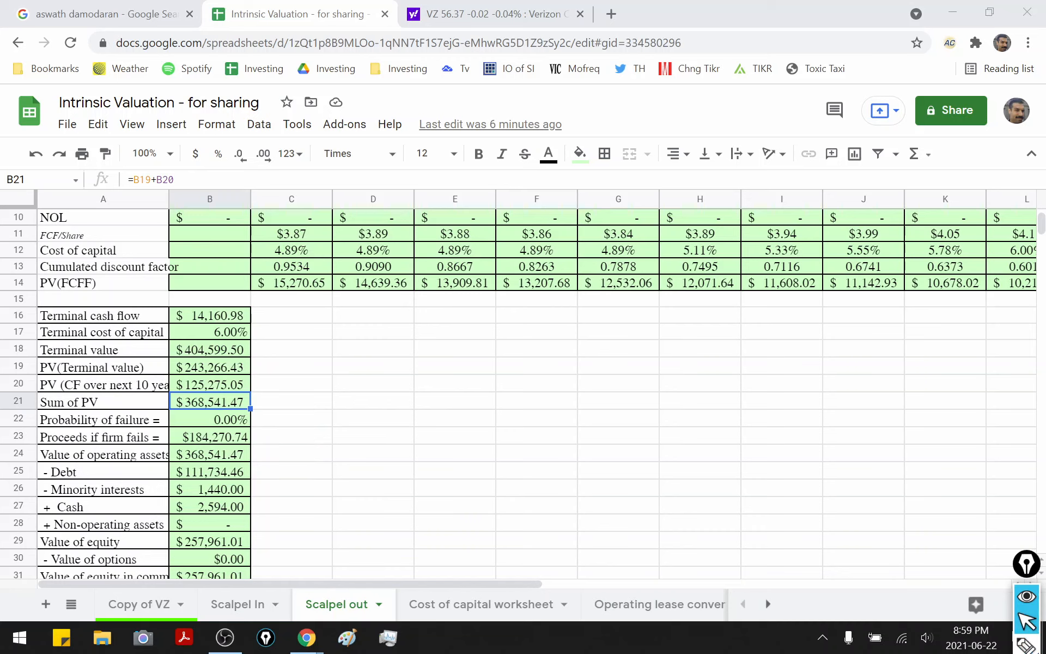
Draw an arrow to Estimated value /share in row 33, circle the value, and clear the annotations.
scroll(523, 392, "down", 2)
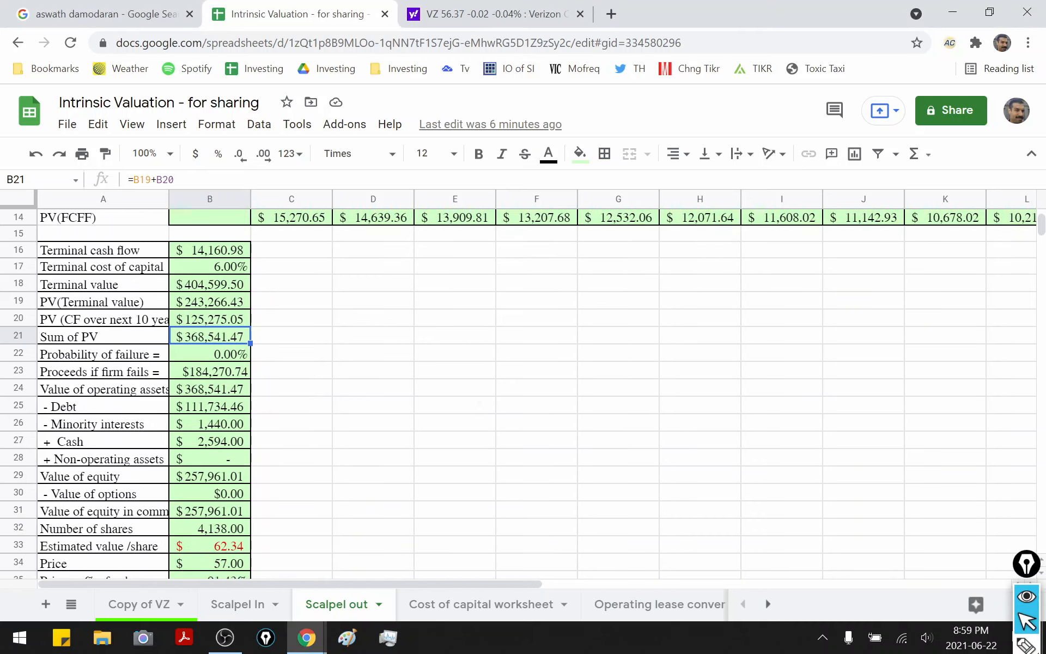
scroll(518, 394, "down", 1)
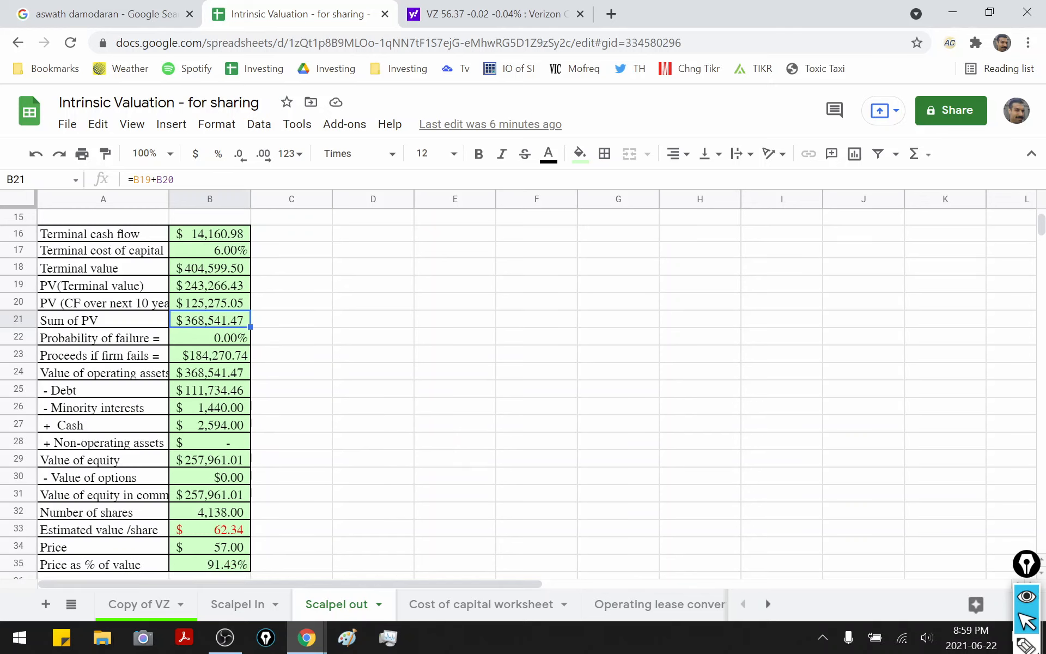
scroll(398, 425, "down", 1)
key("ctrl+shift+1")
mouse_move(398, 401)
left_mouse_down()
mouse_move(396, 417)
mouse_move(264, 491)
mouse_move(292, 494)
mouse_move(279, 466)
mouse_move(220, 453)
mouse_move(232, 462)
left_mouse_up()
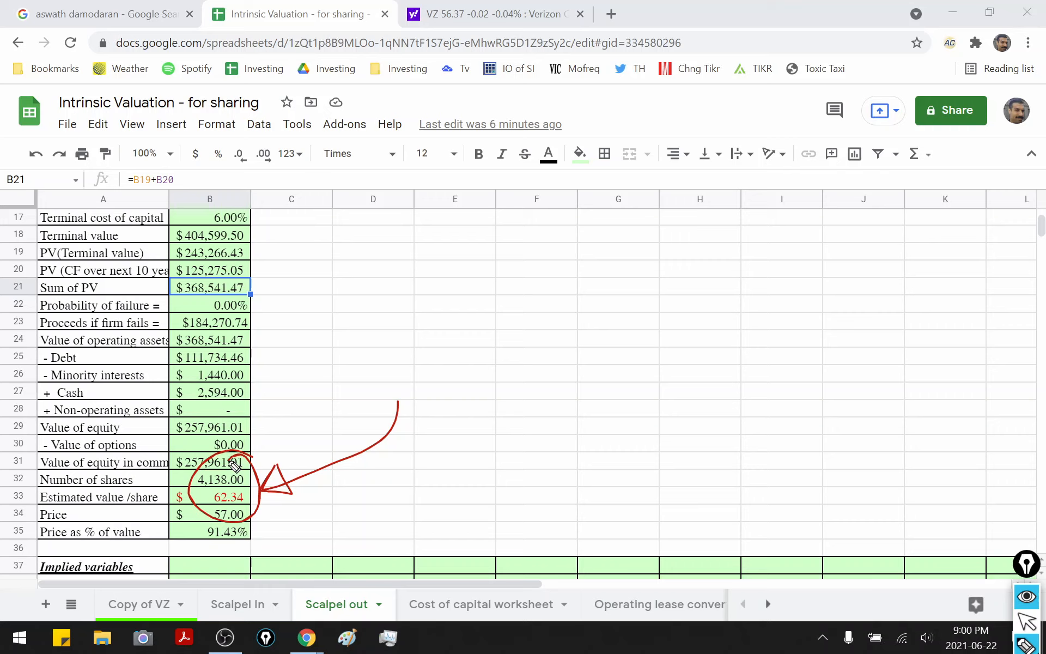
mouse_move(265, 485)
left_mouse_down()
mouse_move(257, 516)
mouse_move(268, 510)
left_mouse_up()
key("ctrl+shift+7")
key("ctrl+shift+2")
Point arrows at Sales to capital ratio, Invested capital and ROIC under Implied variables, and clear the markings.
scroll(517, 392, "down", 3)
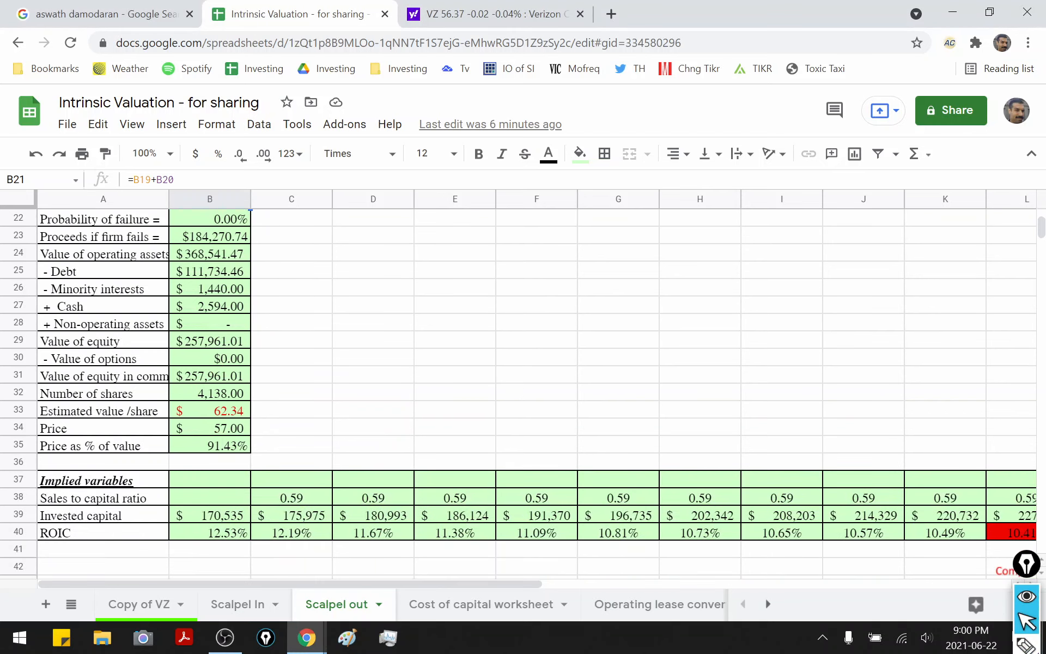
key("ctrl+shift+4")
left_click_drag(314, 395, 306, 493)
left_click_drag(355, 405, 319, 505)
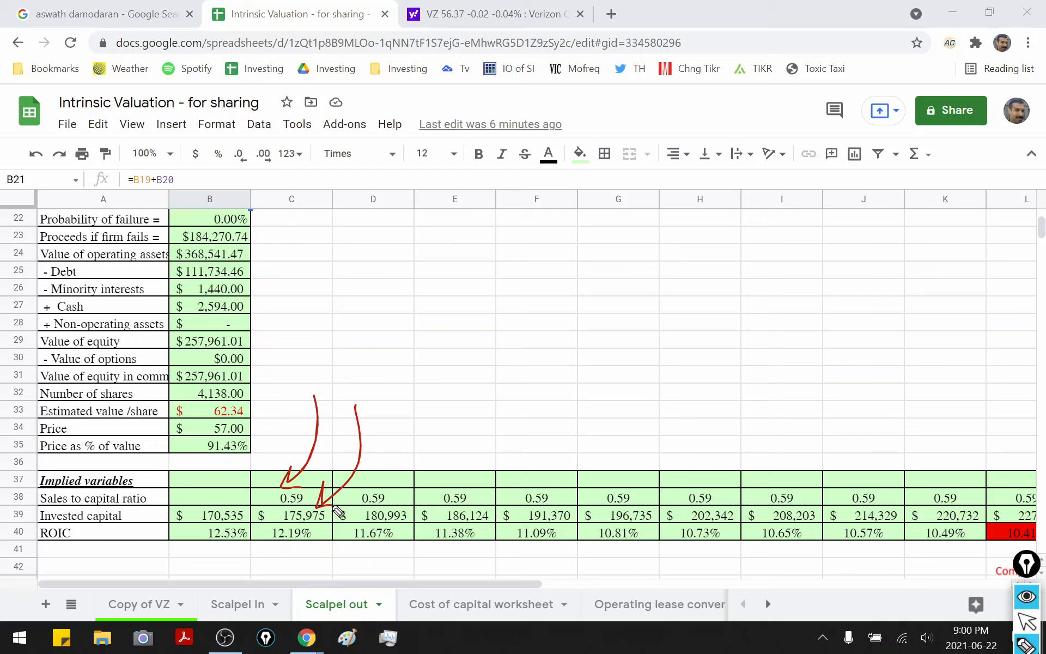
mouse_move(212, 571)
left_mouse_down()
mouse_move(261, 537)
mouse_move(251, 548)
left_mouse_up()
key("ctrl+shift+7")
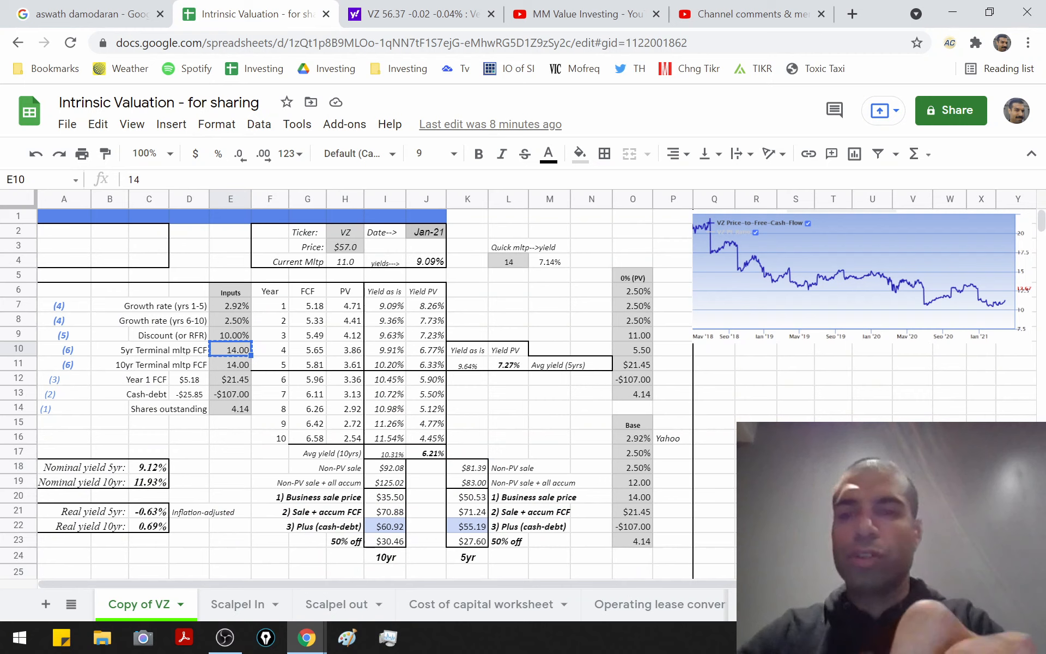
Point an arrow at the Price cell on the Copy of VZ sheet, clear it, and set the price to 60.
mouse_move(414, 197)
left_mouse_down()
mouse_move(363, 244)
mouse_move(377, 249)
left_mouse_up()
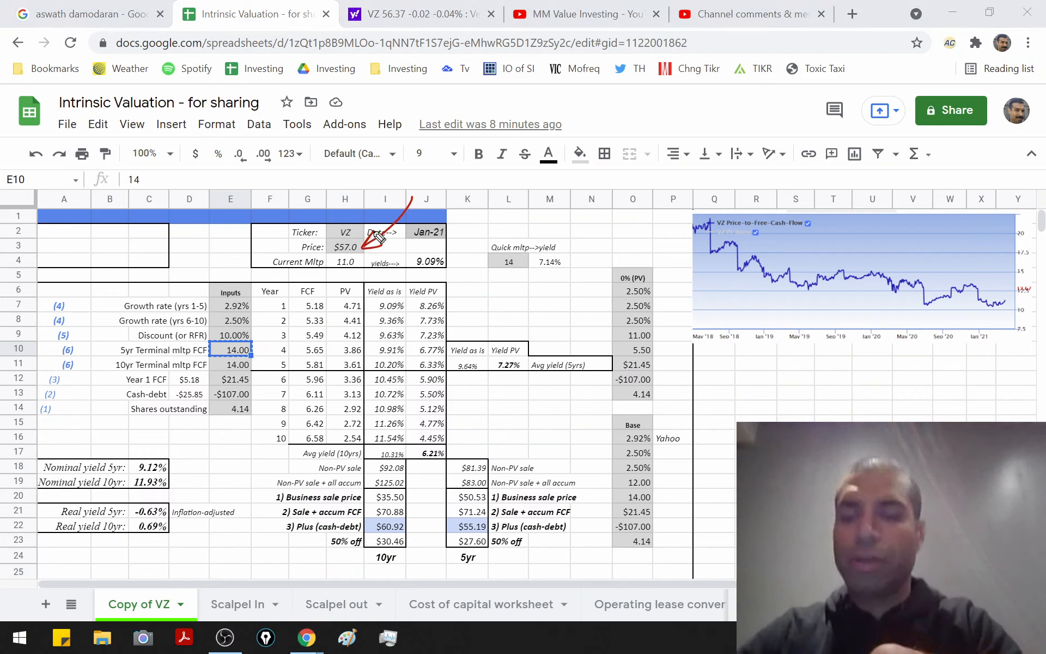
key("ctrl+shift+7")
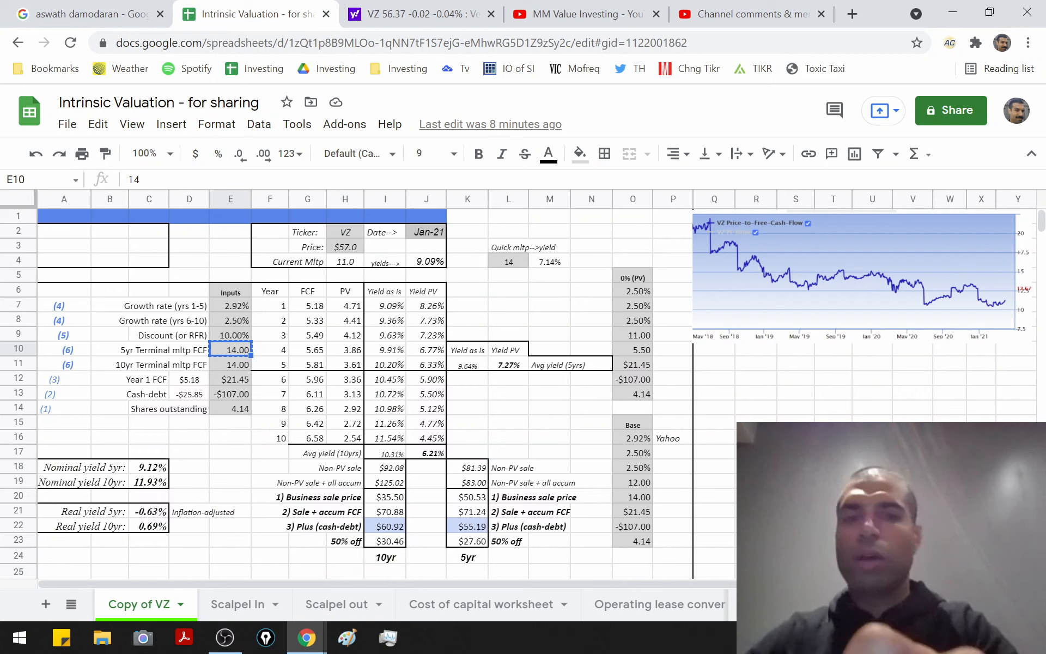
left_click(345, 246)
type("60")
key("Return")
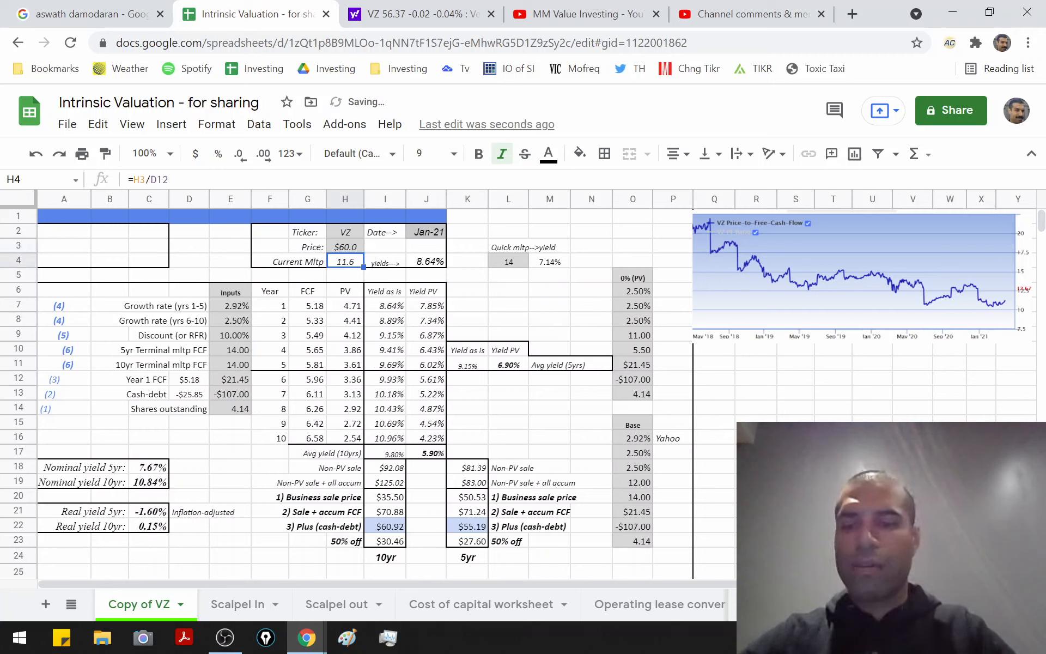
Draw an arrow toward the nominal and real yield results on the Copy of VZ sheet, and clear it.
key("ctrl+shift+3")
mouse_move(247, 432)
left_mouse_down()
mouse_move(214, 480)
mouse_move(234, 479)
left_mouse_up()
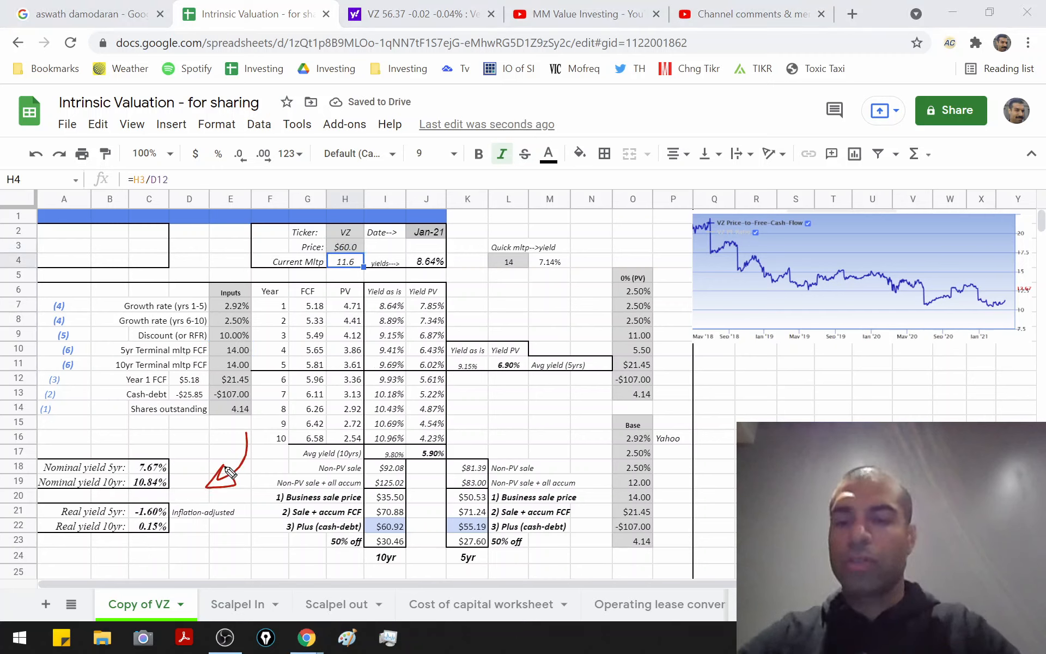
key("ctrl+shift+7")
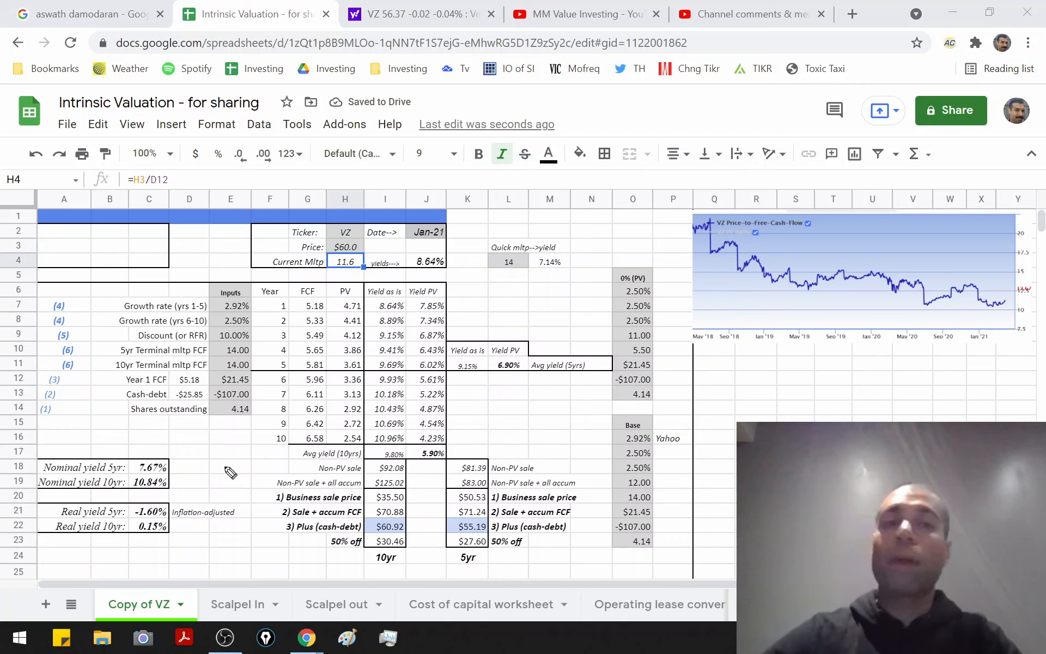
Switch to YouTube Studio's comments, circle the complaint about lost gains, draw an arrow to its CoreCivic video, and clear the markings.
key("ctrl+5")
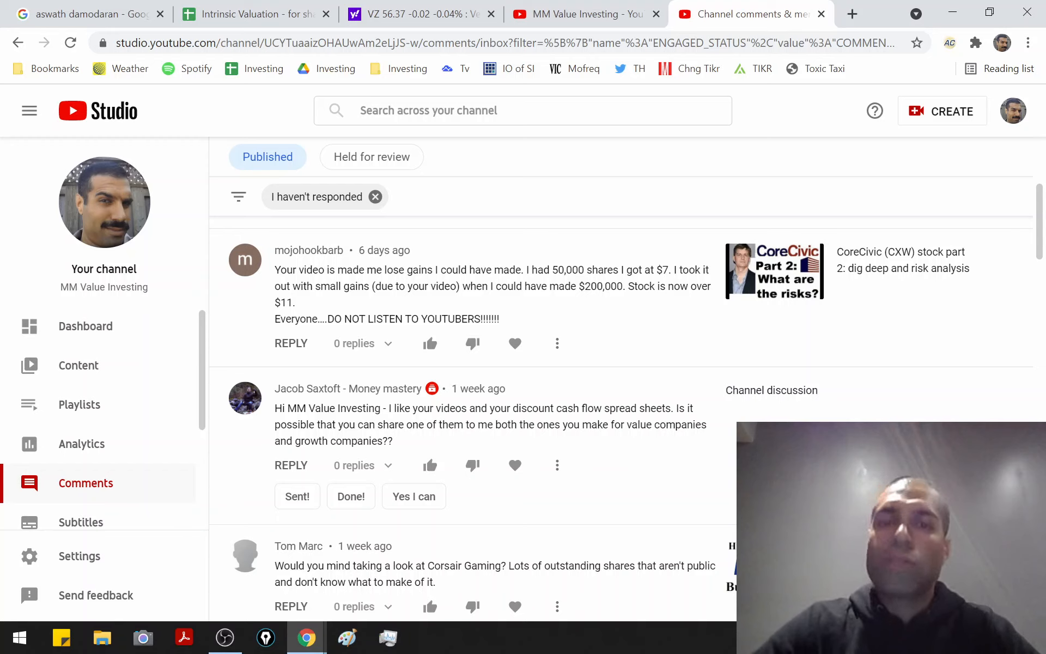
mouse_move(272, 345)
left_mouse_down()
mouse_move(409, 369)
mouse_move(501, 194)
mouse_move(240, 305)
mouse_move(317, 357)
left_mouse_up()
mouse_move(669, 328)
left_mouse_down()
mouse_move(690, 353)
mouse_move(805, 302)
mouse_move(778, 330)
left_mouse_up()
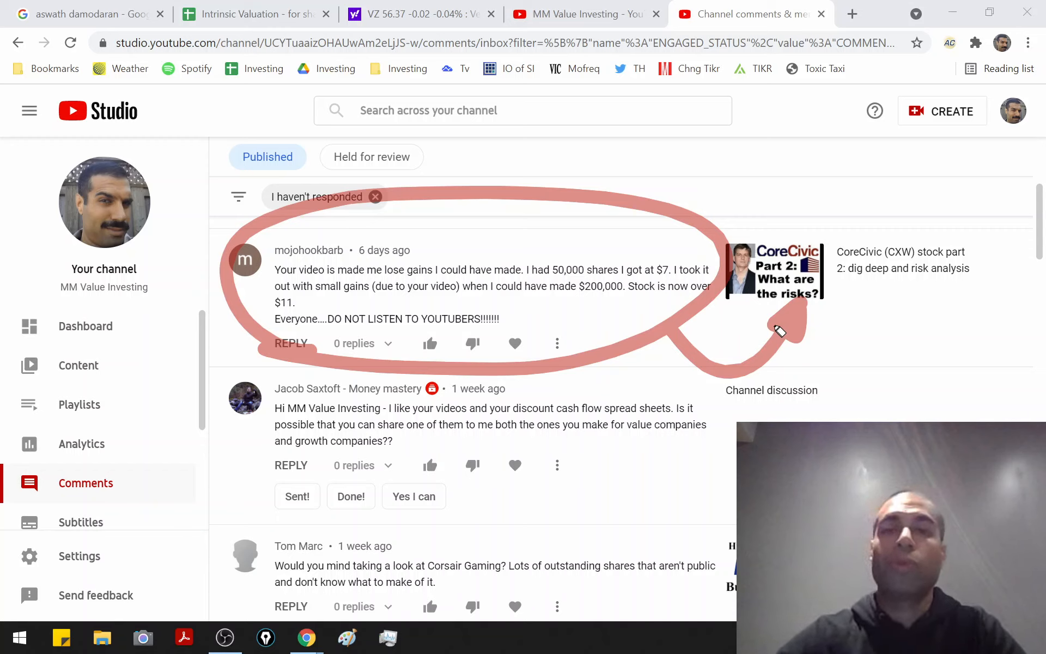
key("Escape")
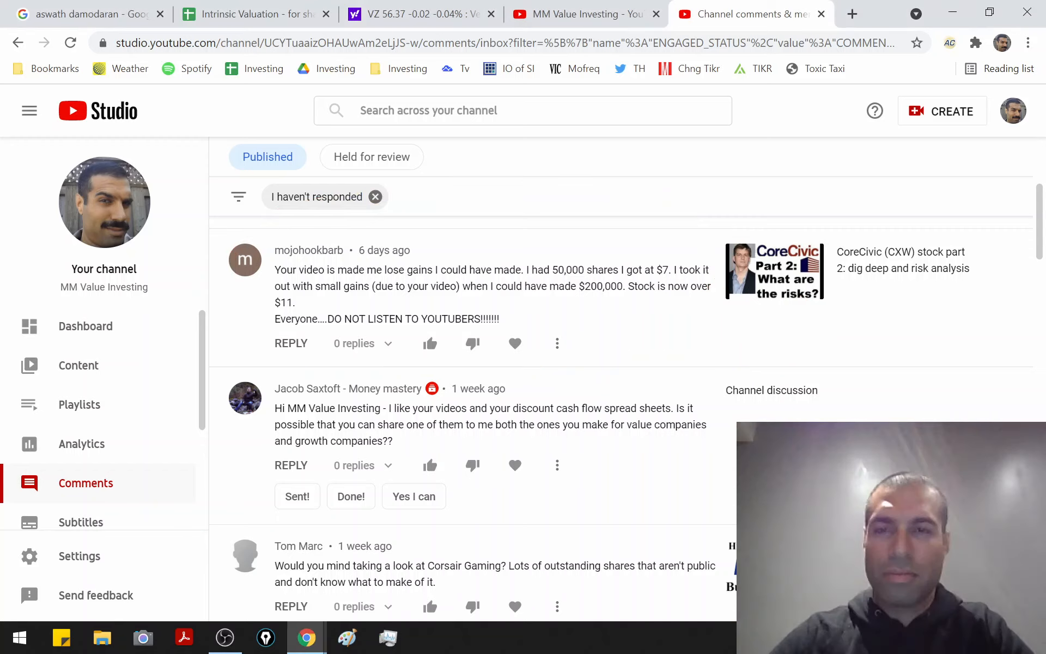